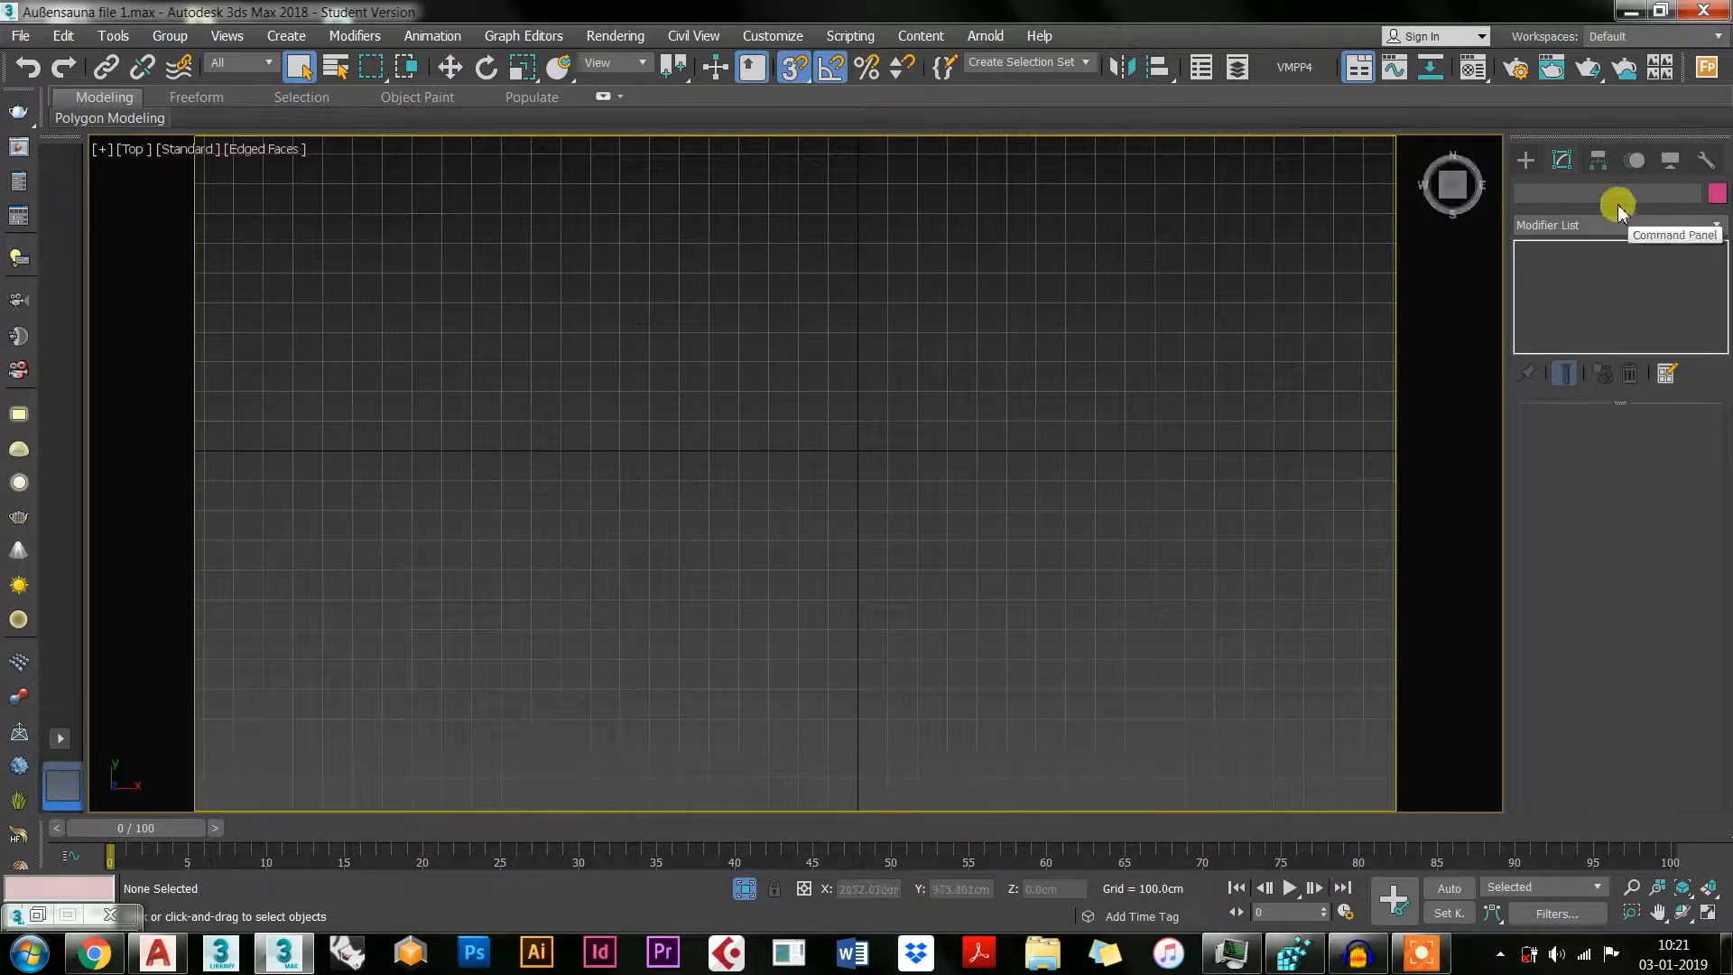
Step: Create a box about 1391 cm wide, 1181 cm long and 700 cm high near the grid's origin
click(1525, 160)
click(1526, 191)
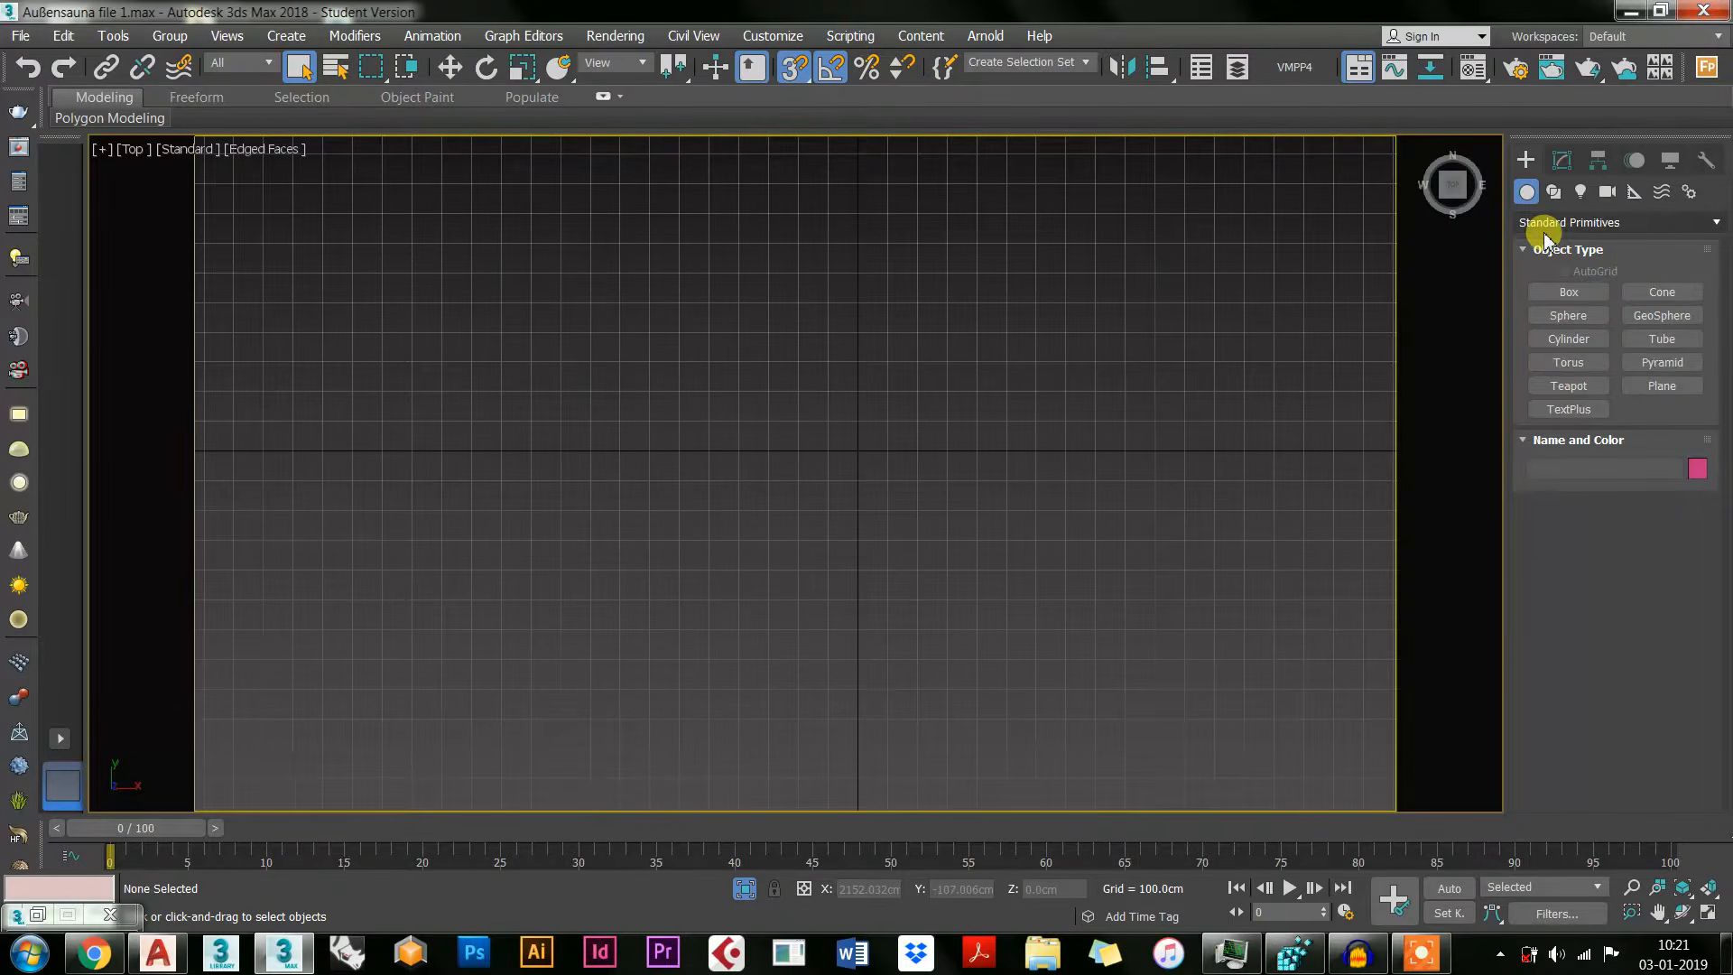
click(1546, 291)
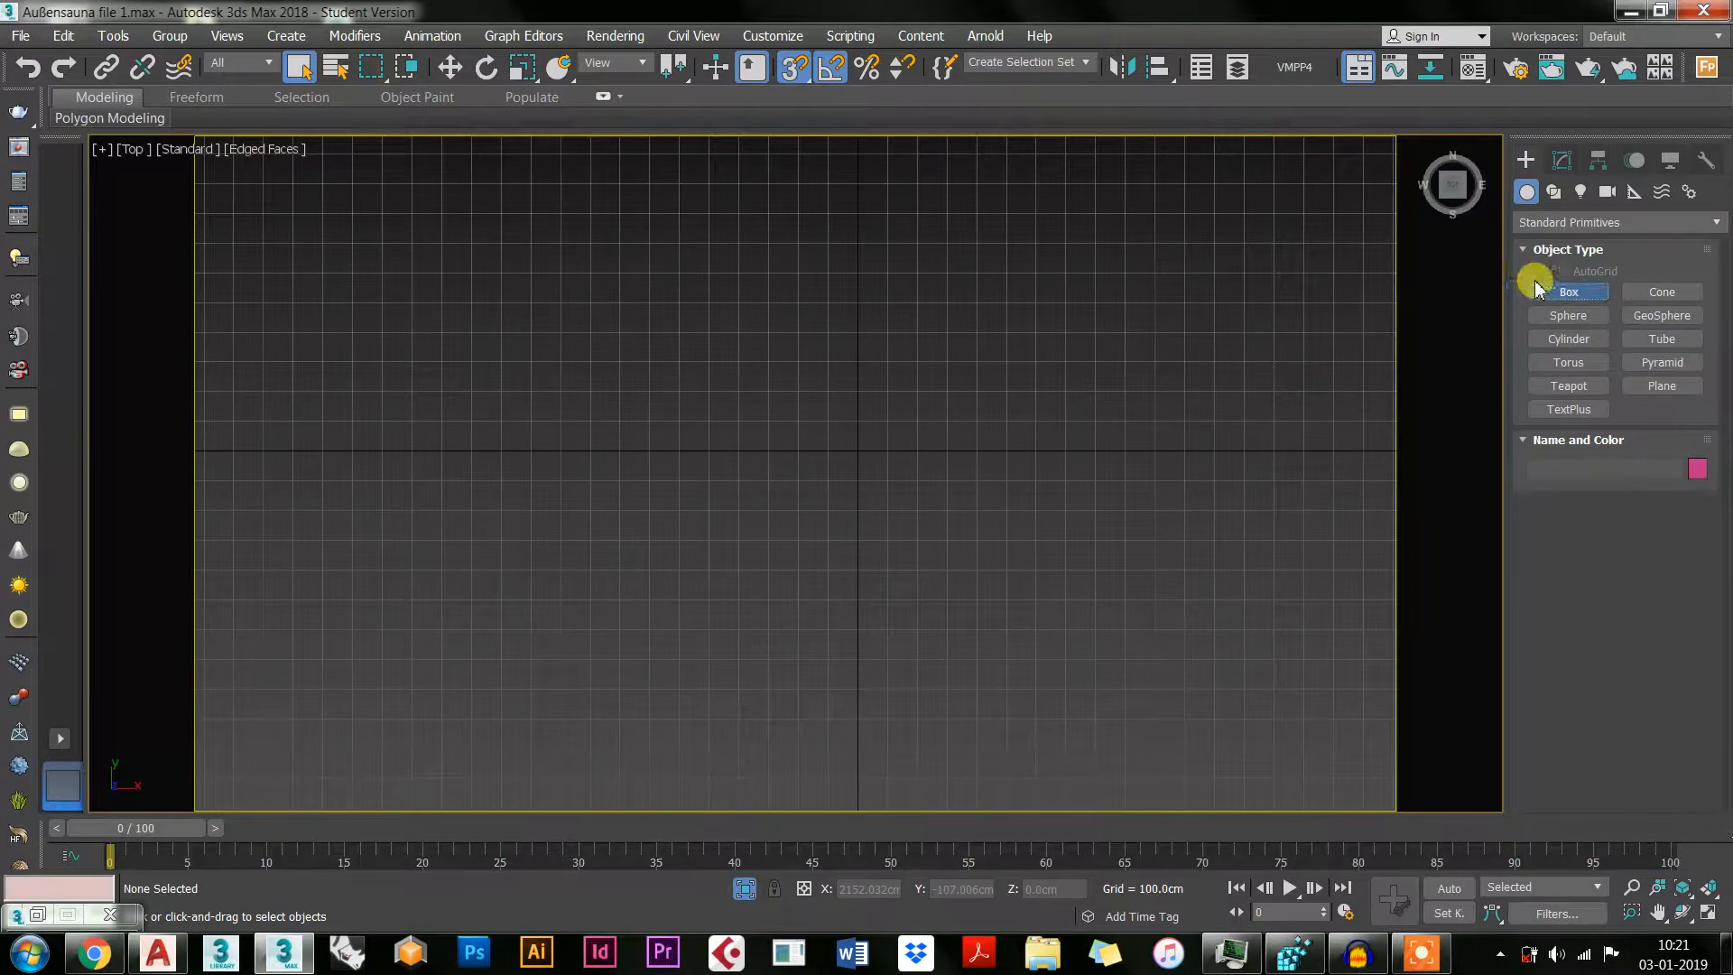
drag(671, 307, 1095, 654)
click(1182, 446)
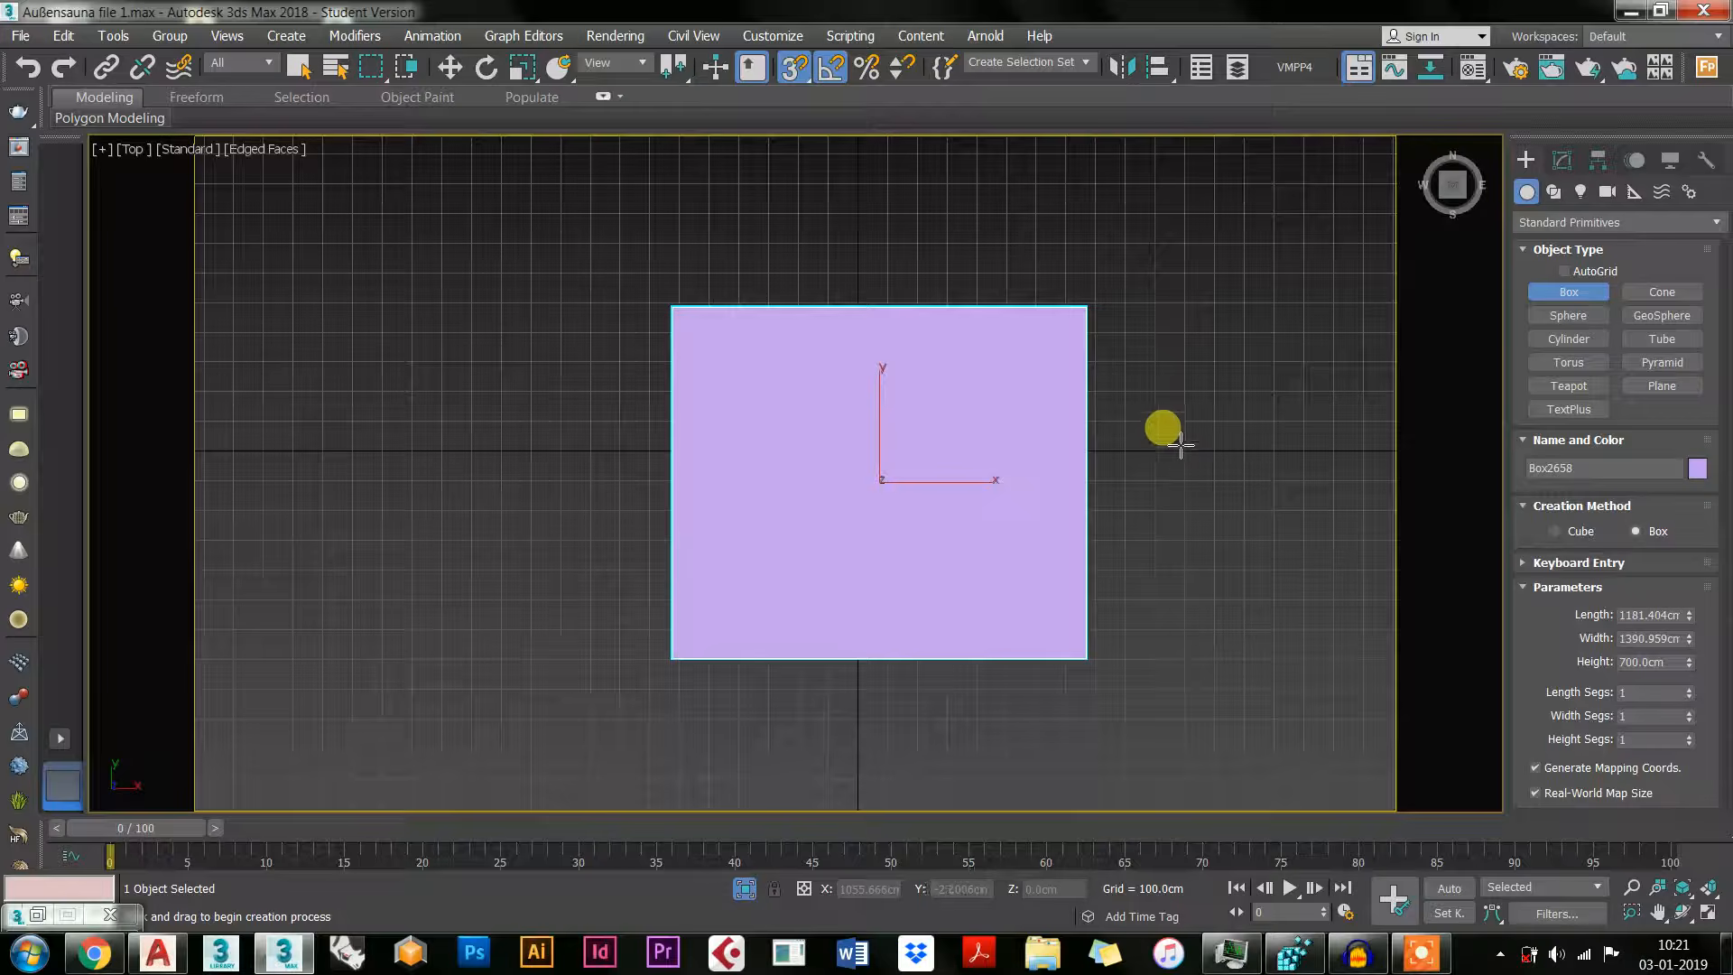
alt+middle_drag(1085, 687, 1060, 739)
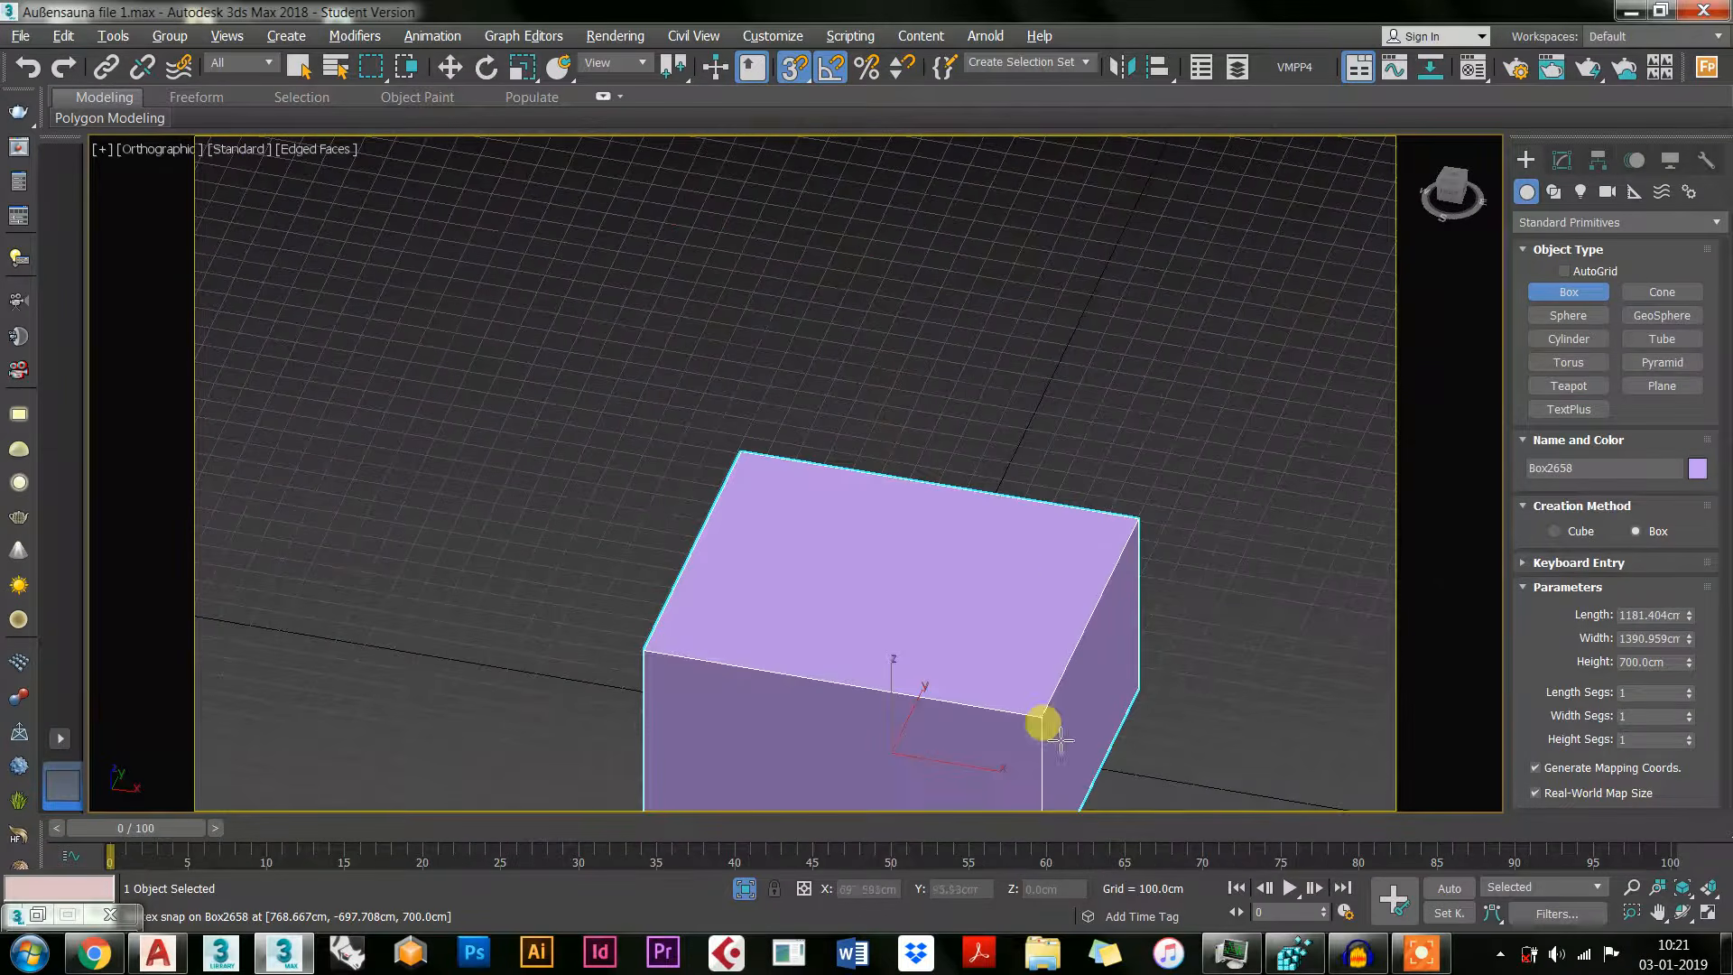
right_click(1035, 580)
middle_drag(1036, 580, 901, 367)
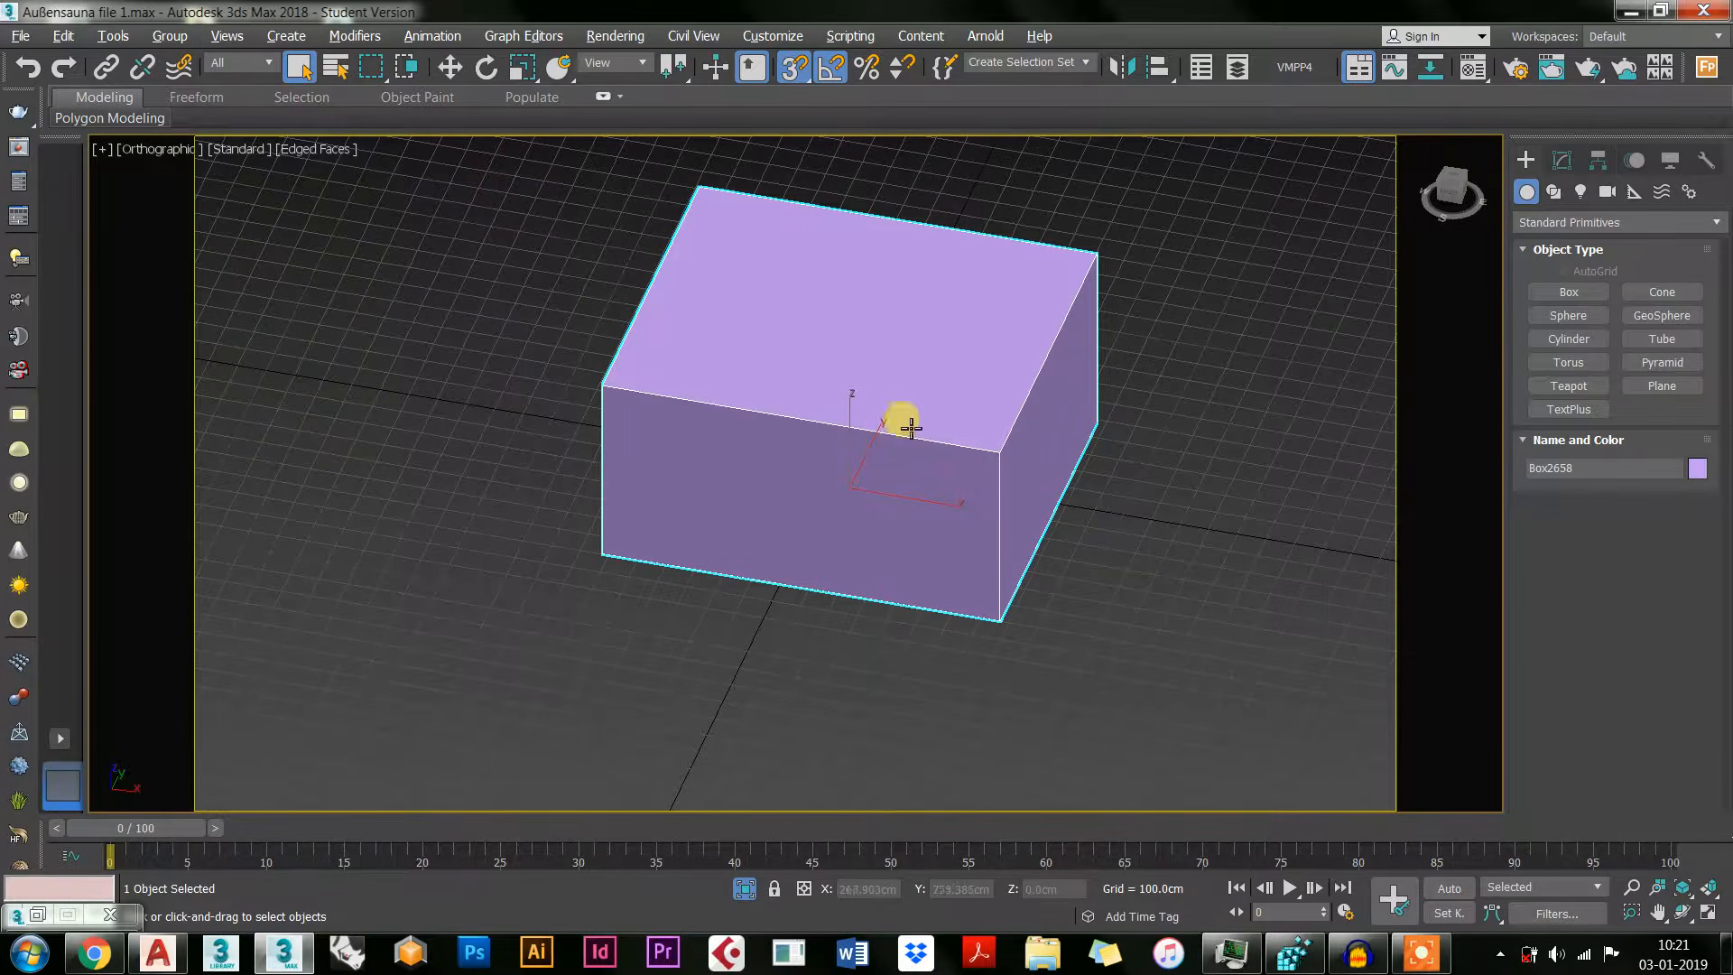
click(1225, 247)
click(835, 449)
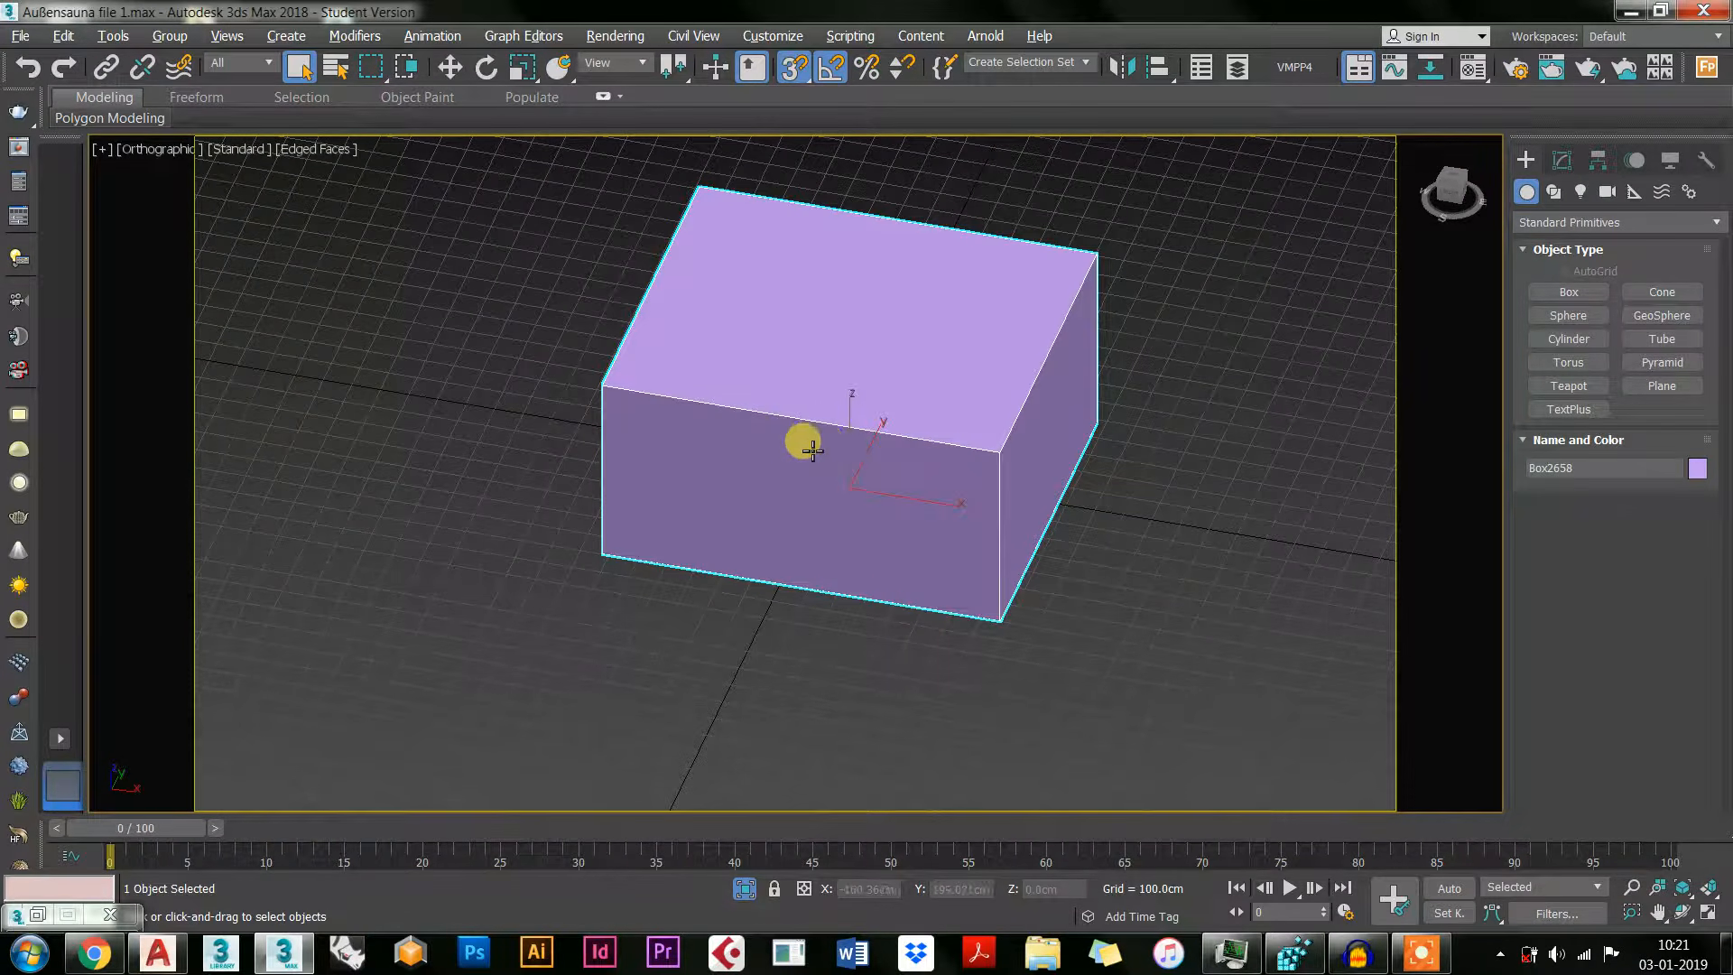
scroll(801, 436, down, 1)
scroll(831, 406, up, 3)
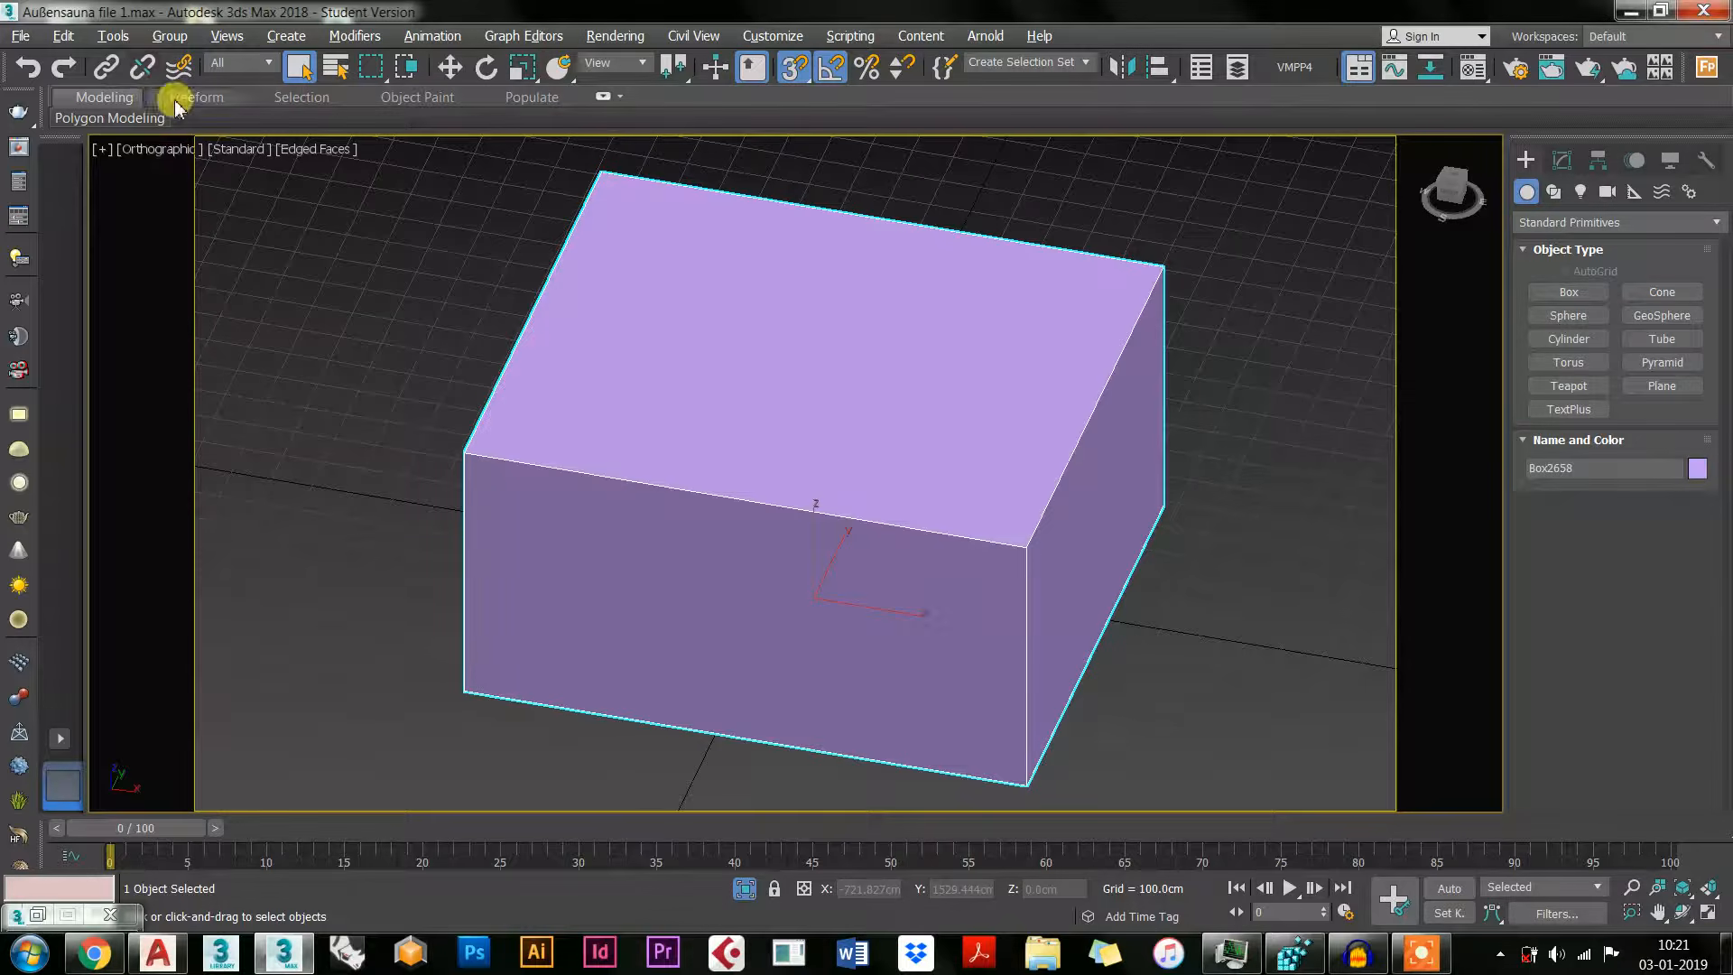
Step: Merge all four book objects from guzefin_books_2014 into the scene, rescaling them to the system unit scale
click(20, 36)
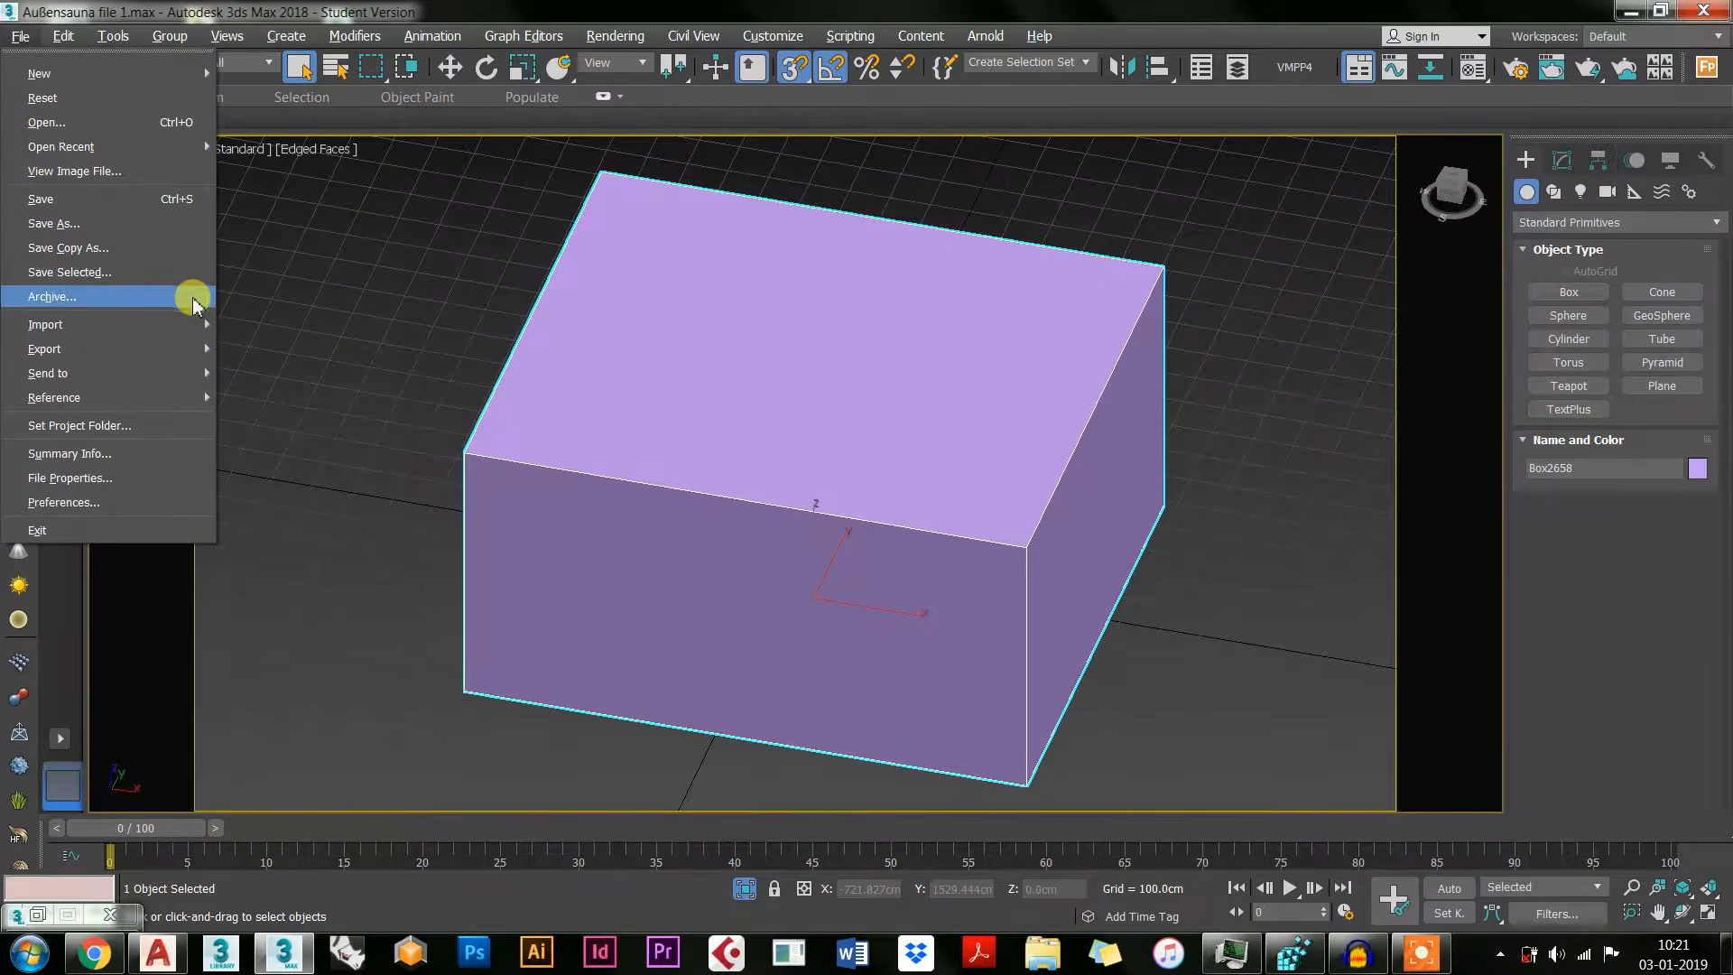
mouse_move(200, 325)
click(271, 362)
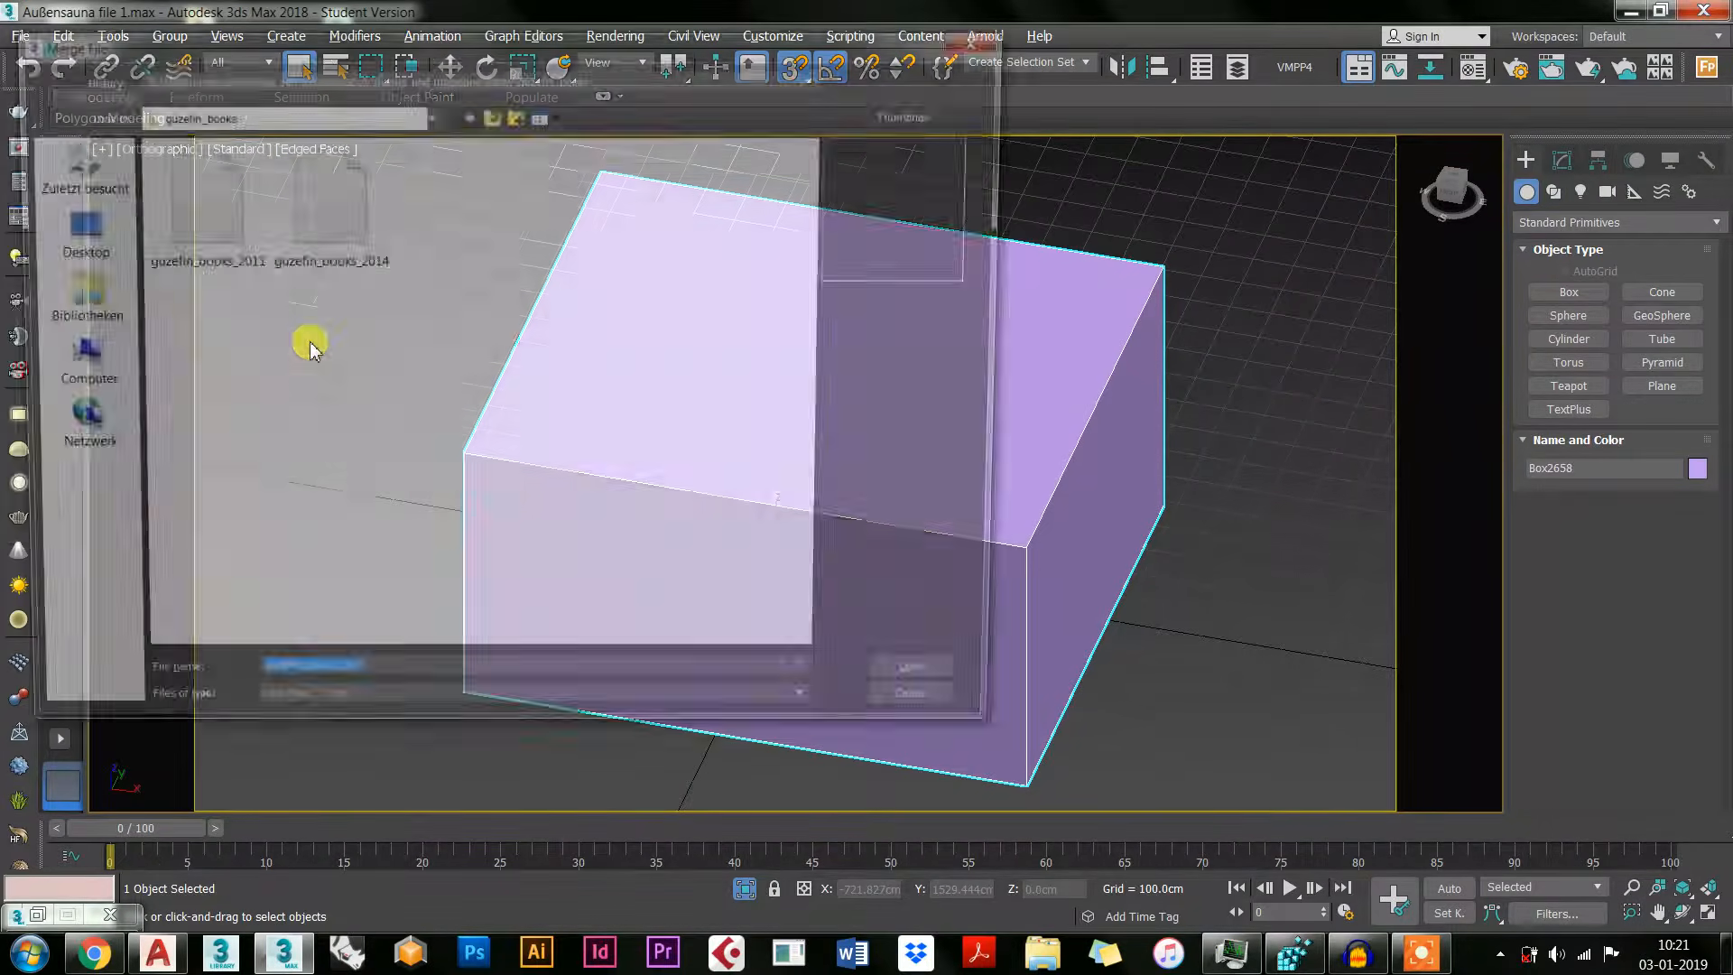
click(321, 76)
click(321, 90)
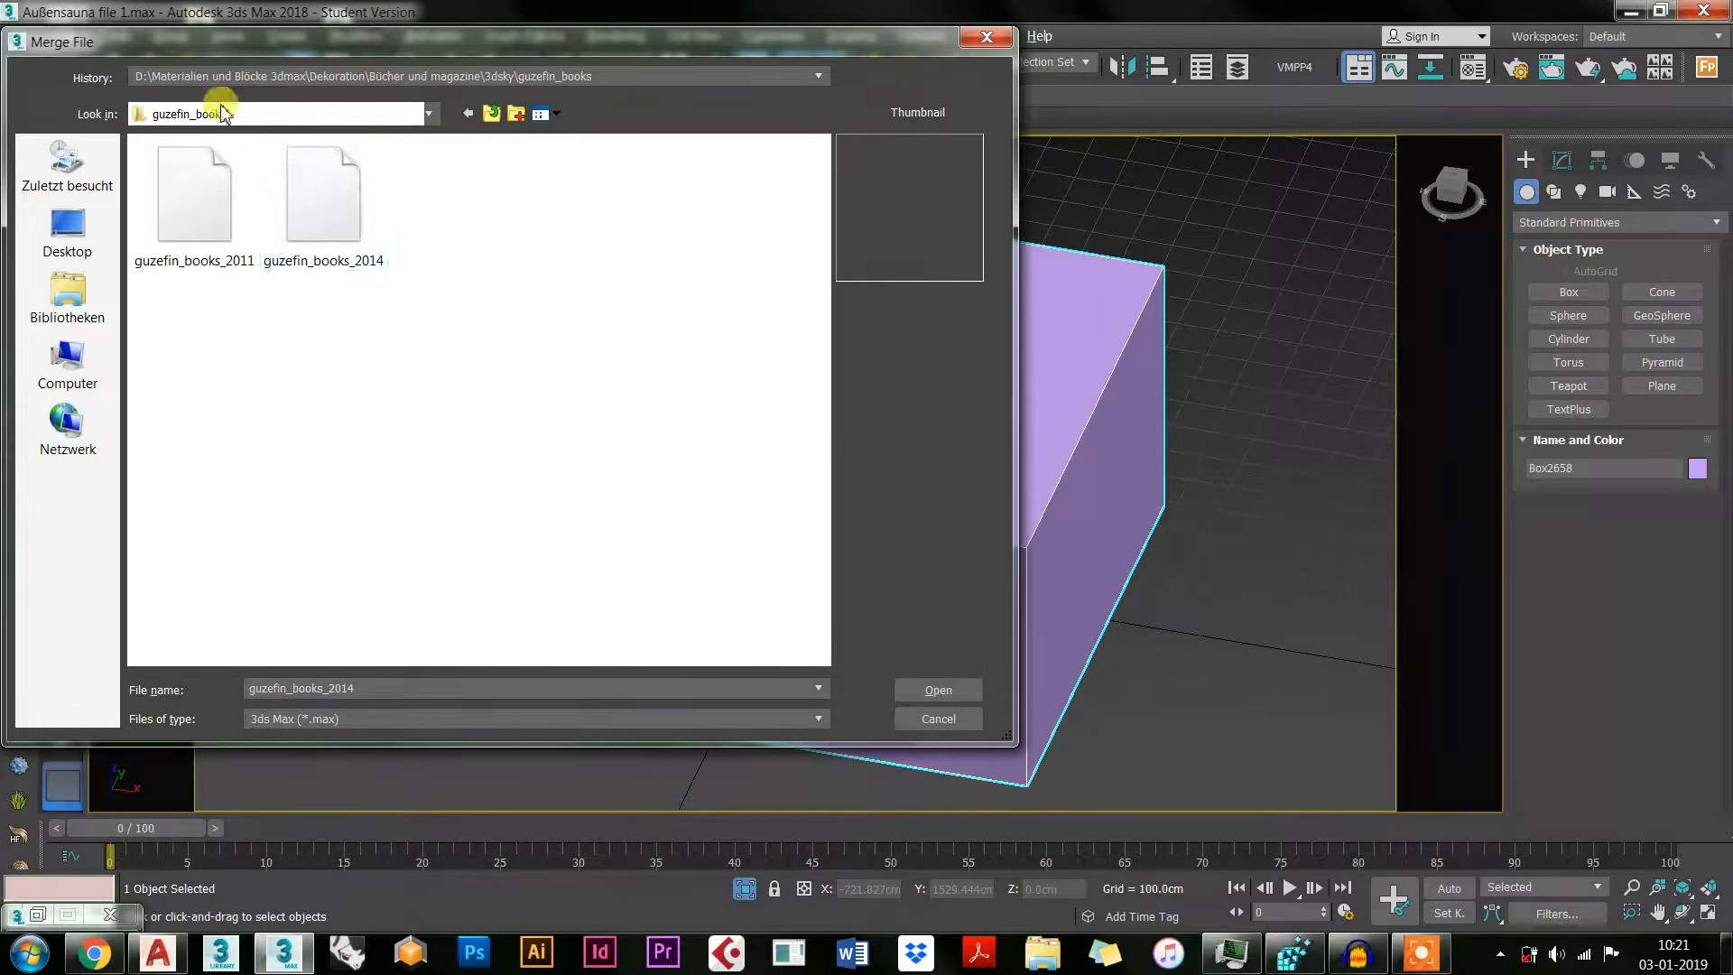
click(346, 258)
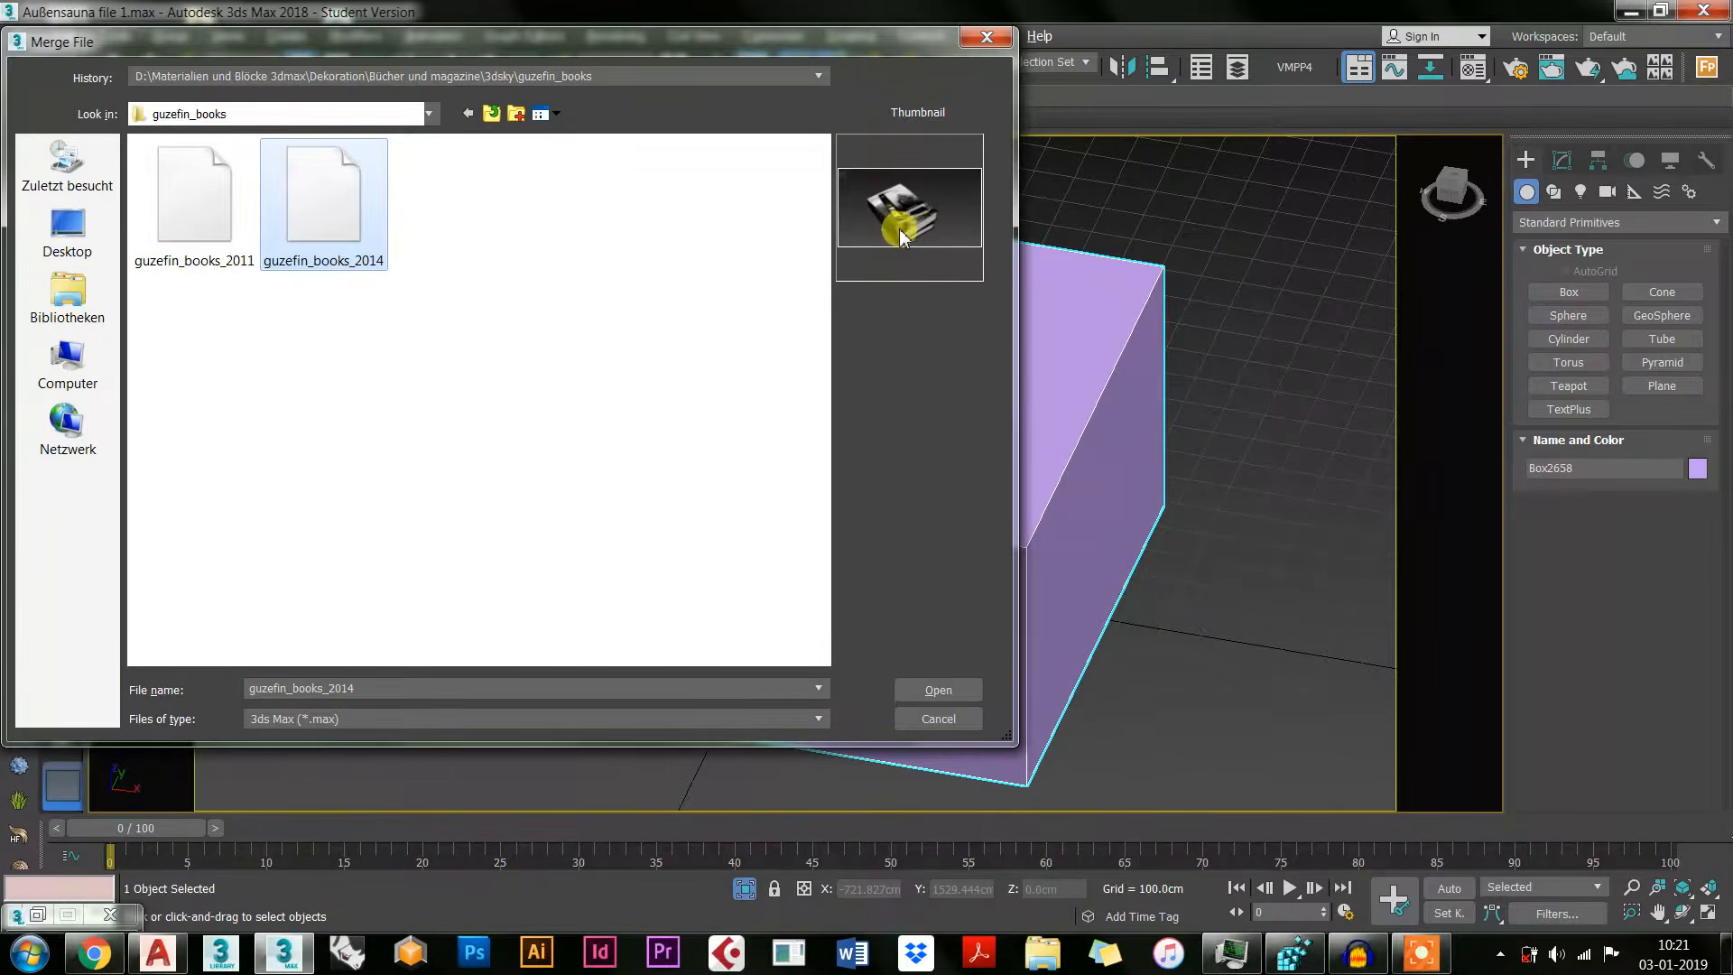
double_click(300, 212)
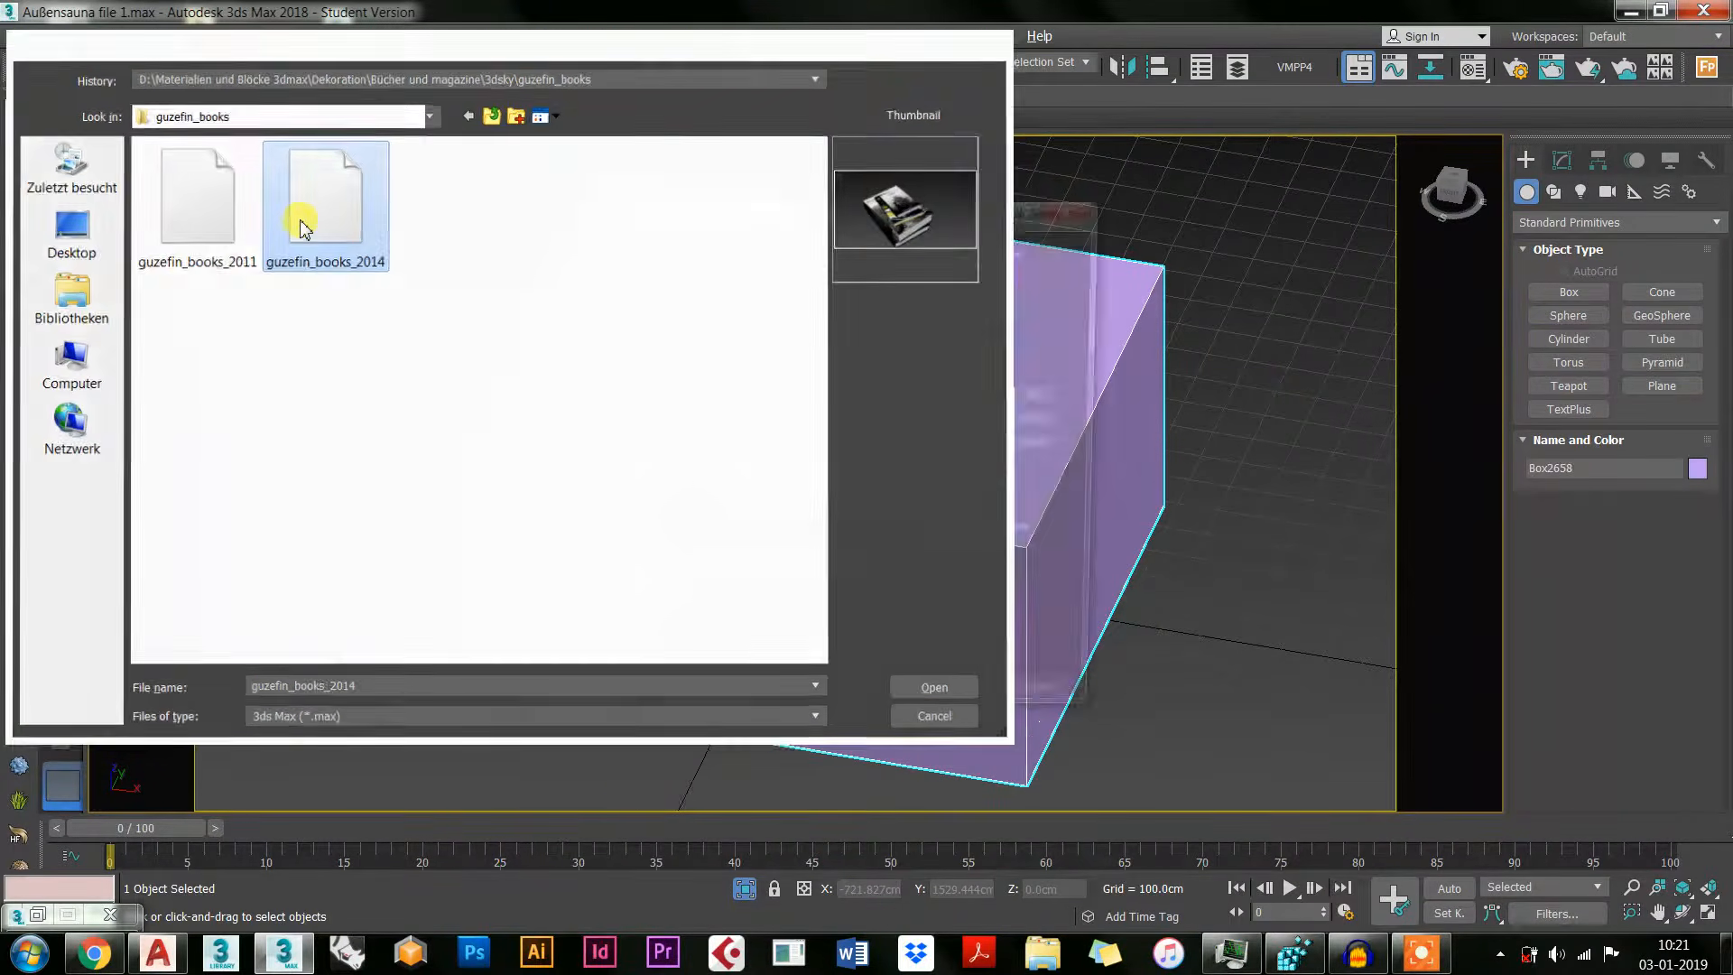
click(672, 617)
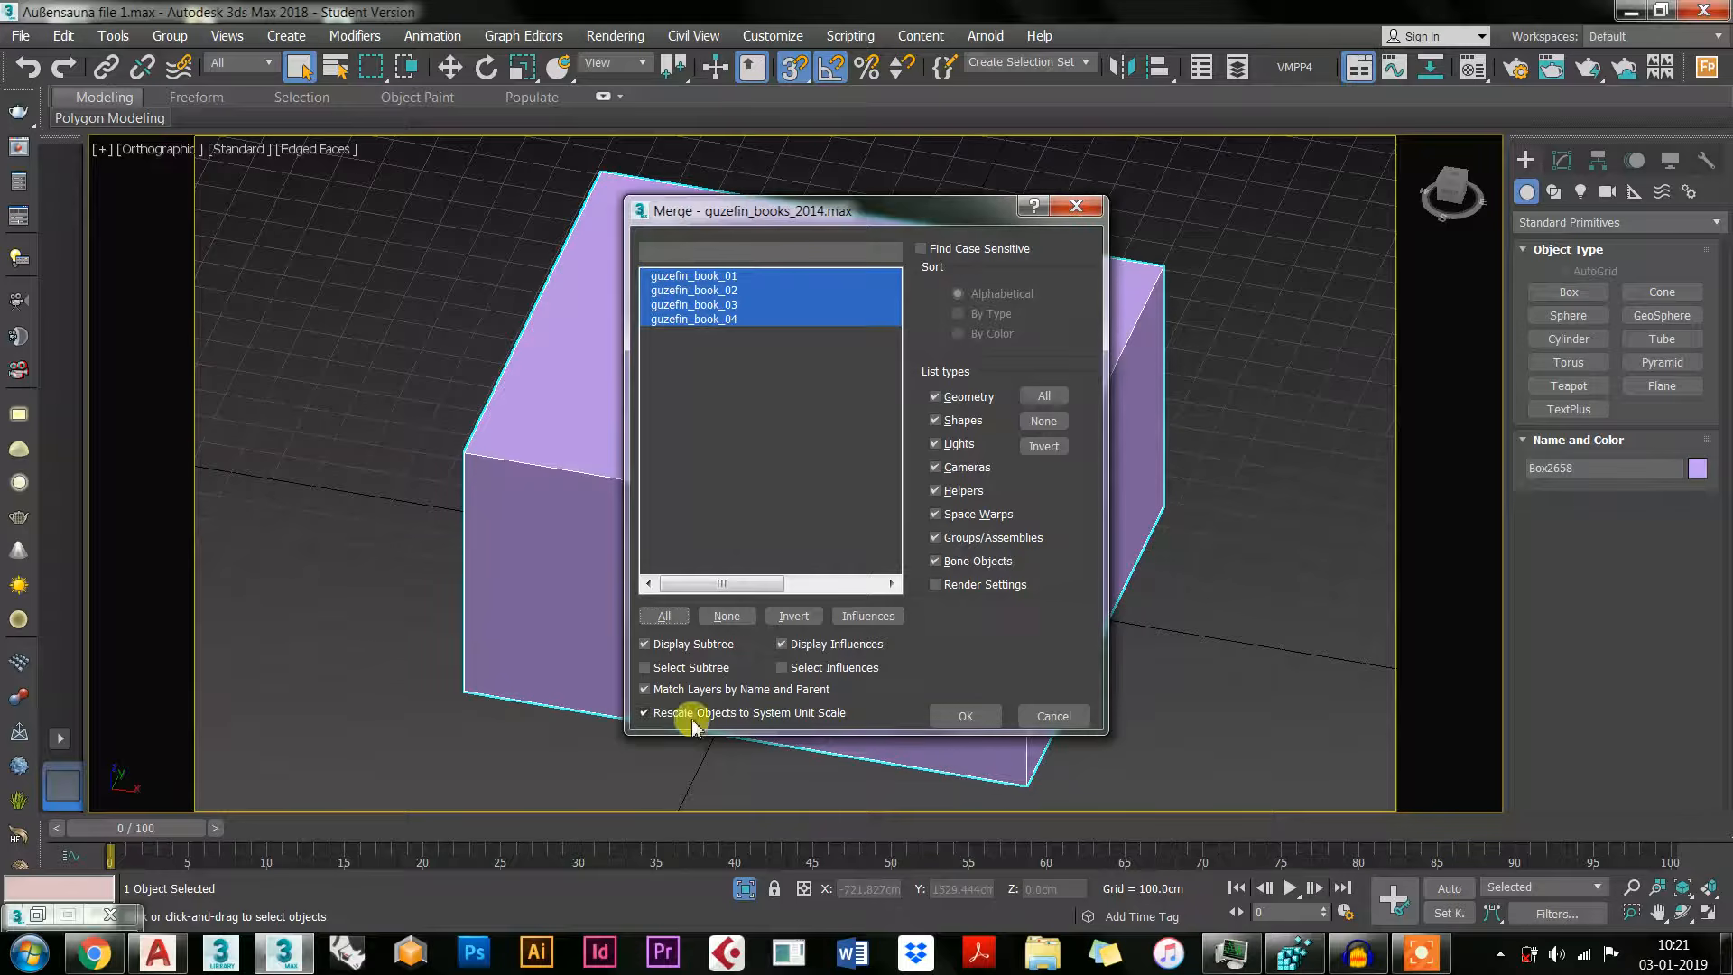
click(964, 717)
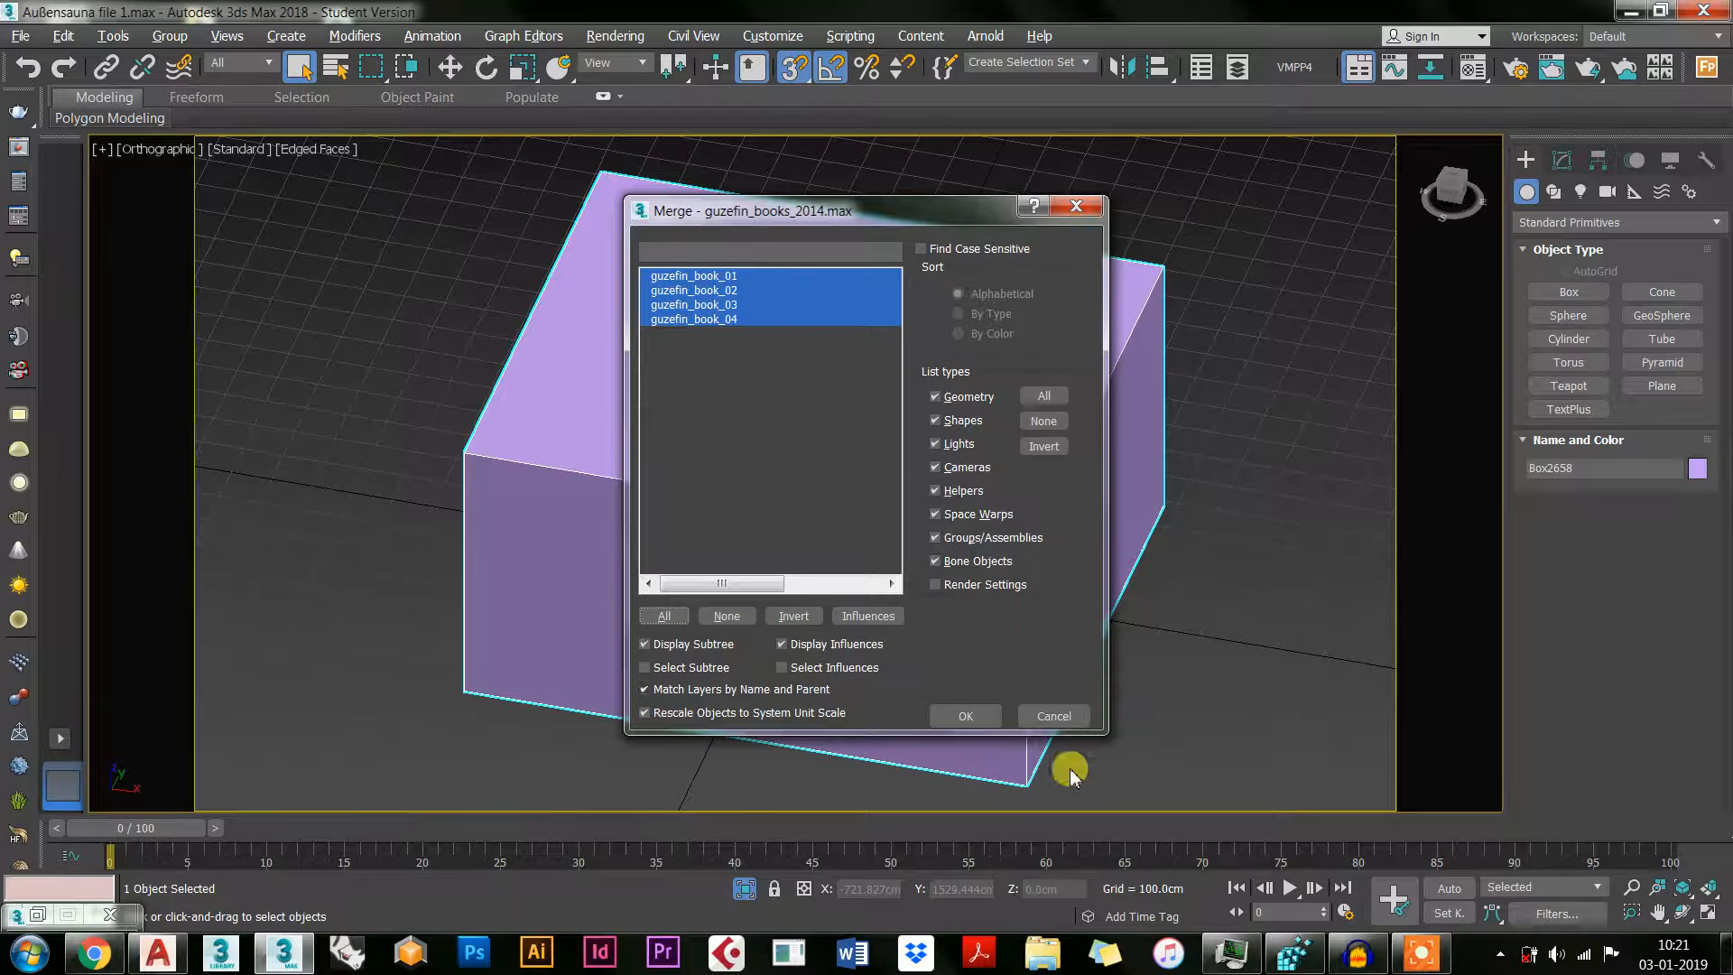
click(966, 716)
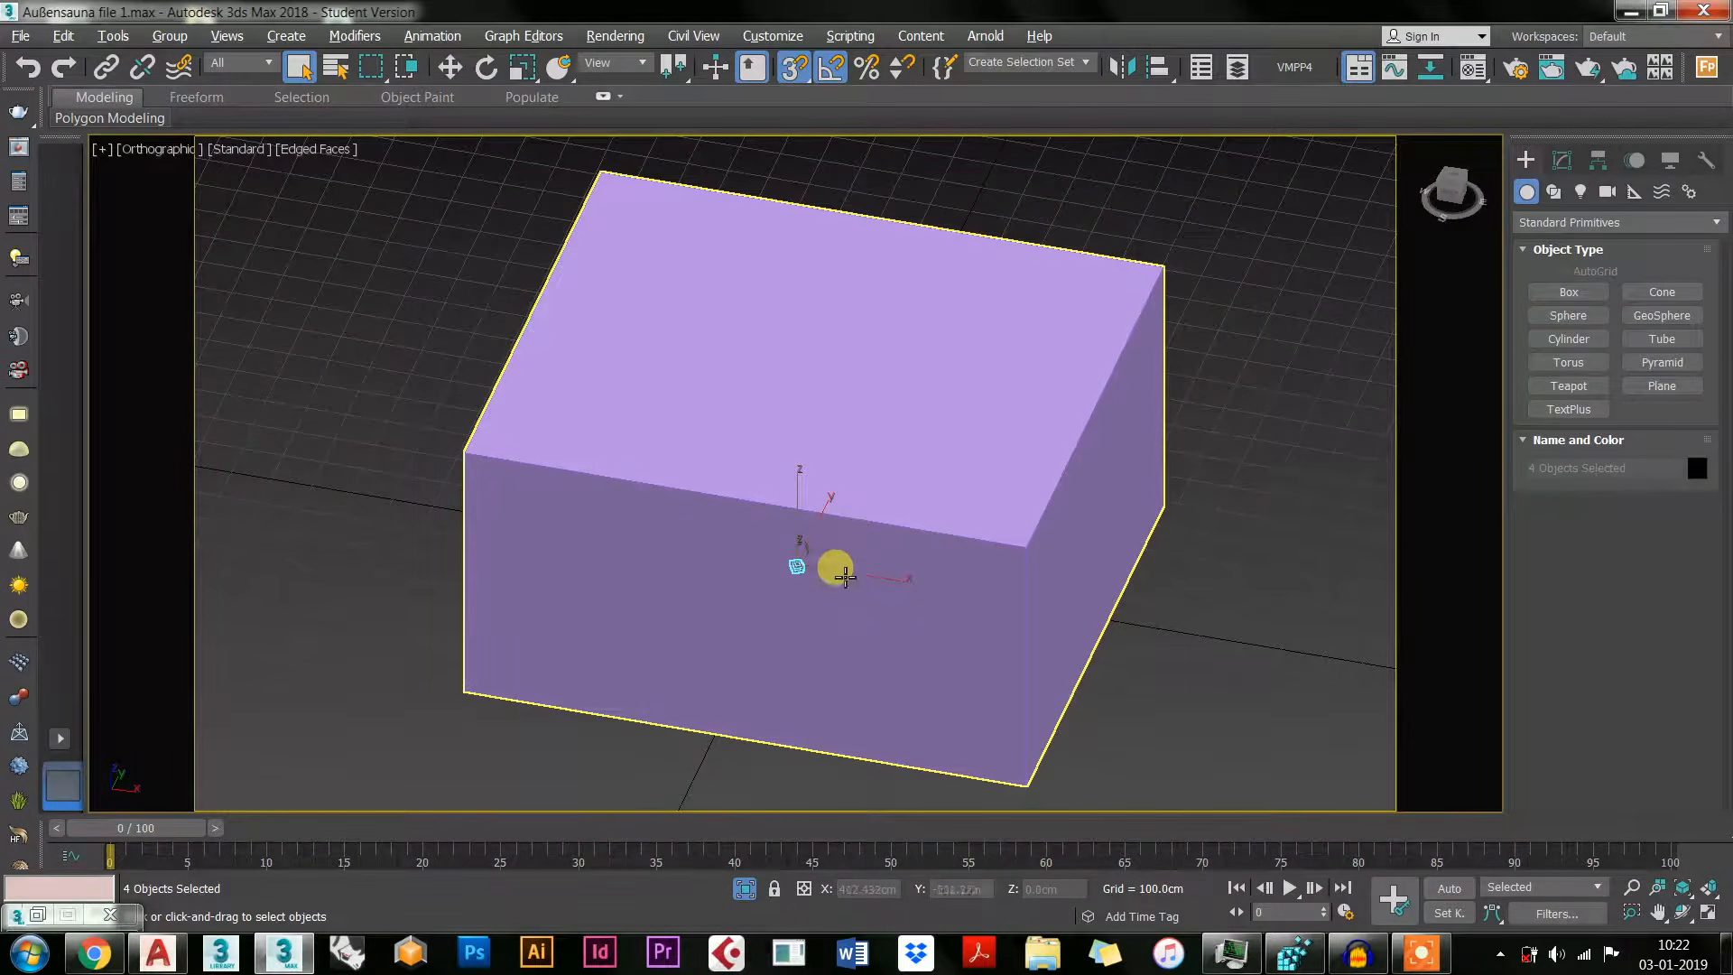
Step: Set the box's length, width and height to 50 cm each
scroll(845, 576, up, 4)
scroll(878, 588, down, 6)
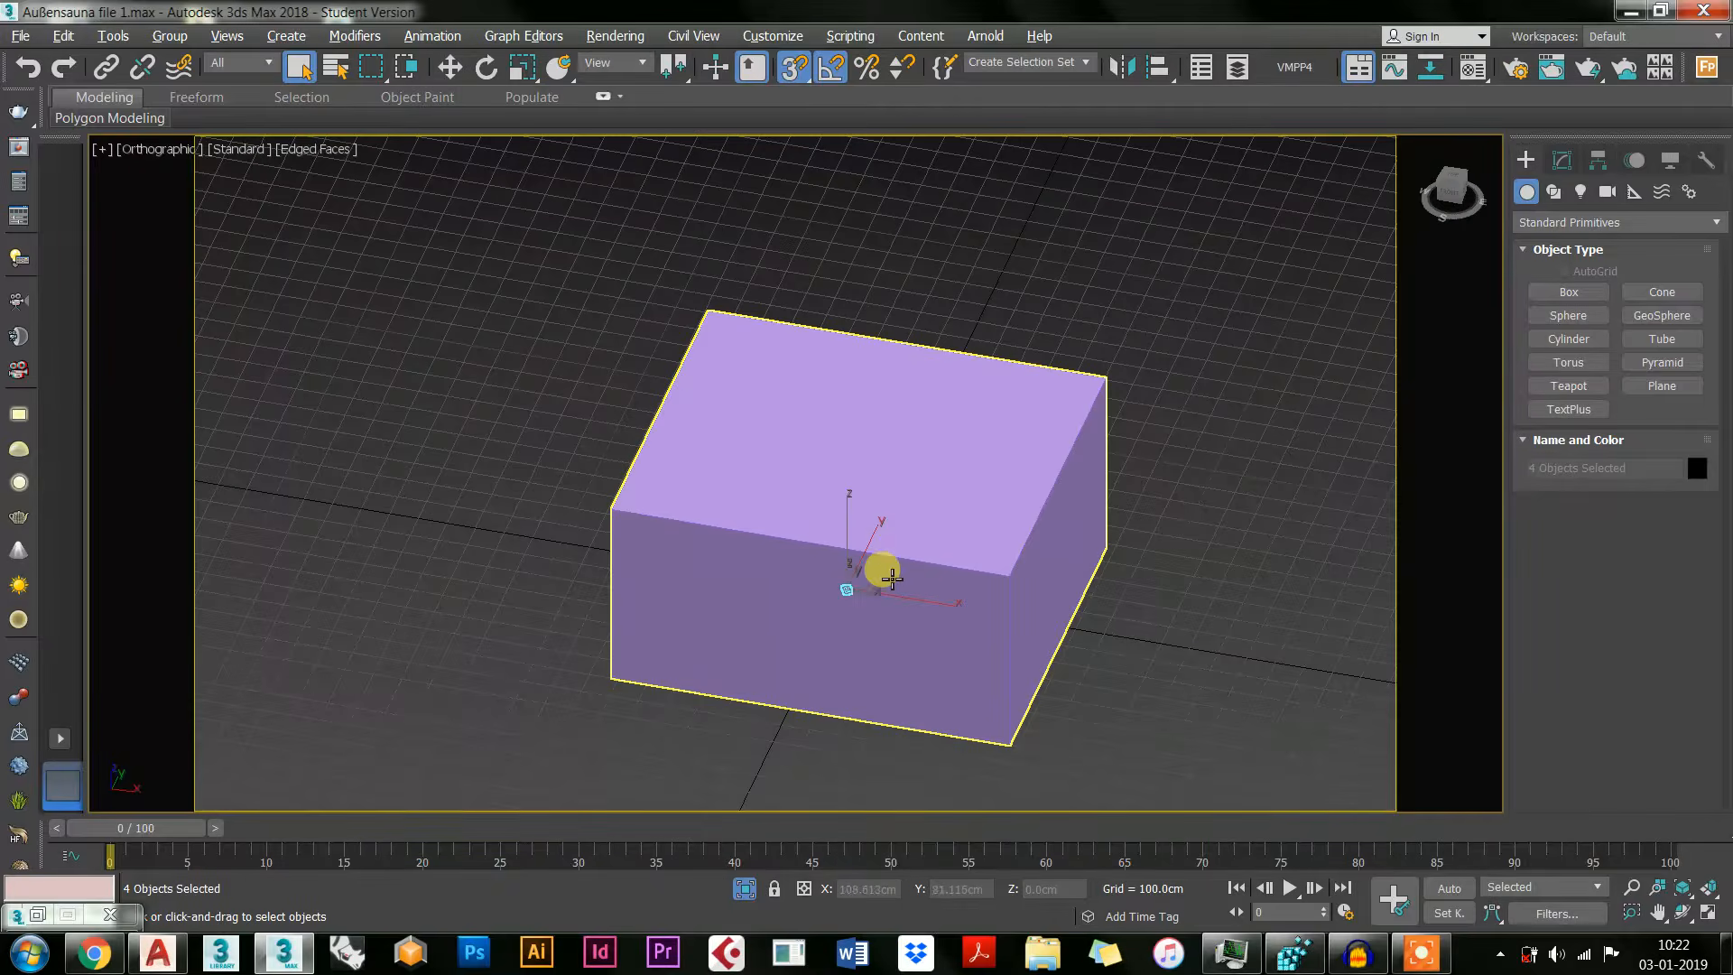
click(984, 528)
click(1561, 160)
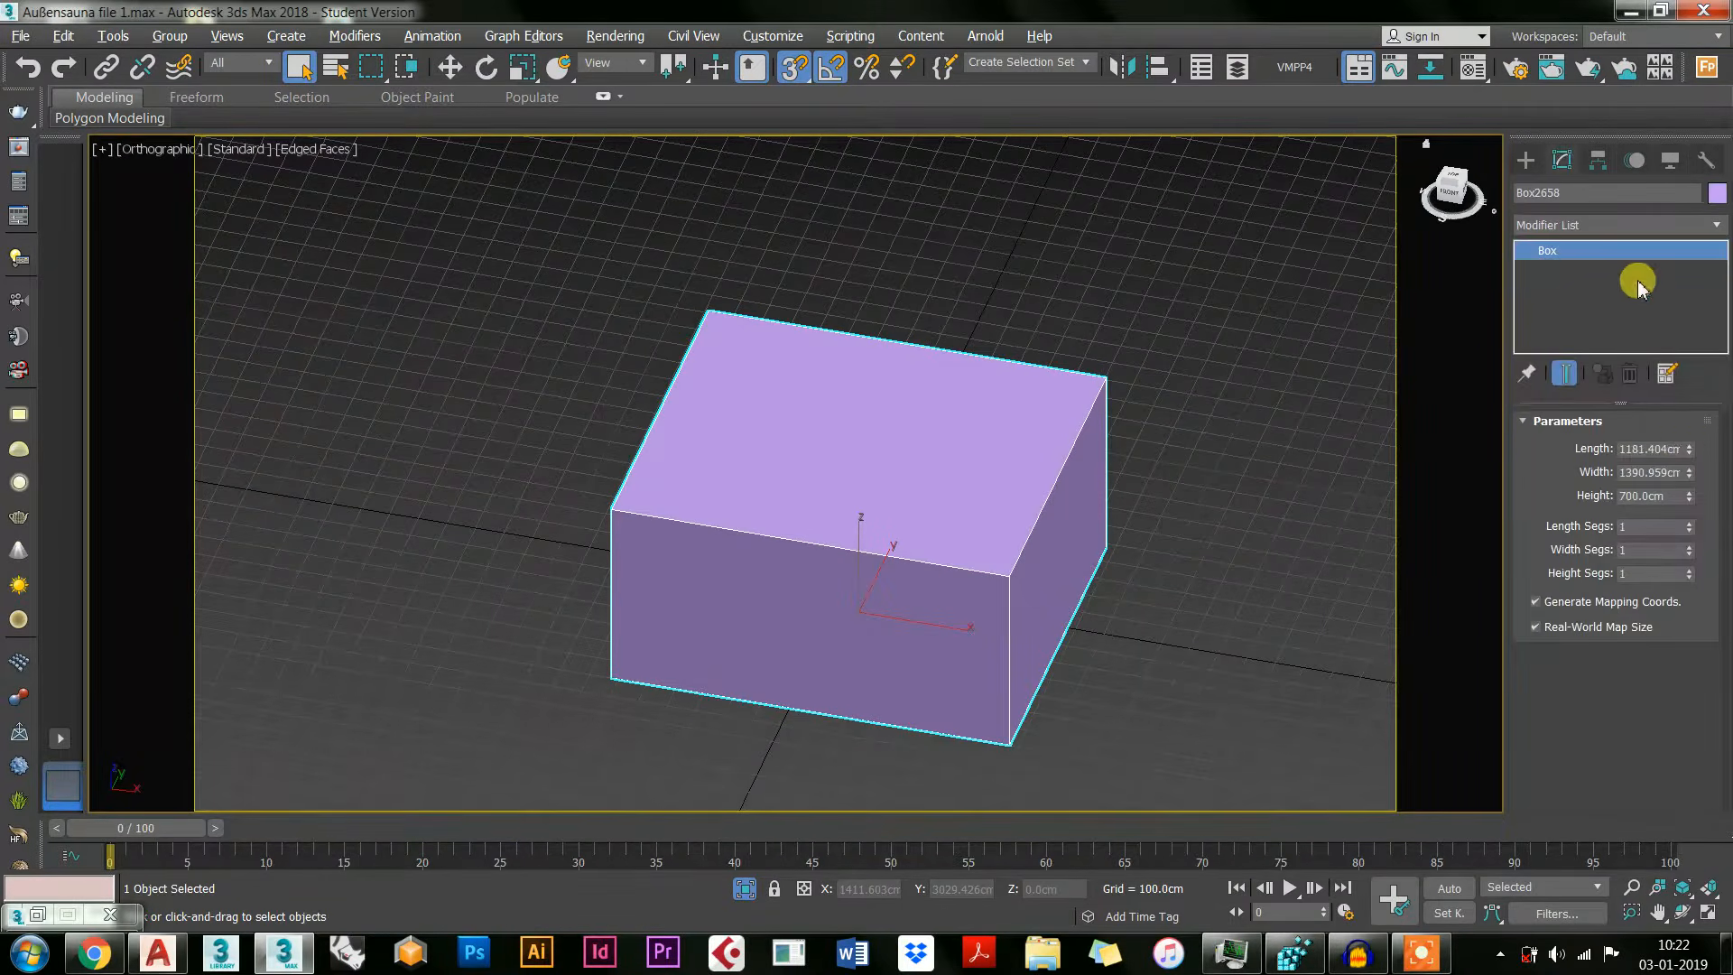
text(50)
key(Tab)
key(Tab)
text(50)
key(Return)
scroll(853, 623, up, 10)
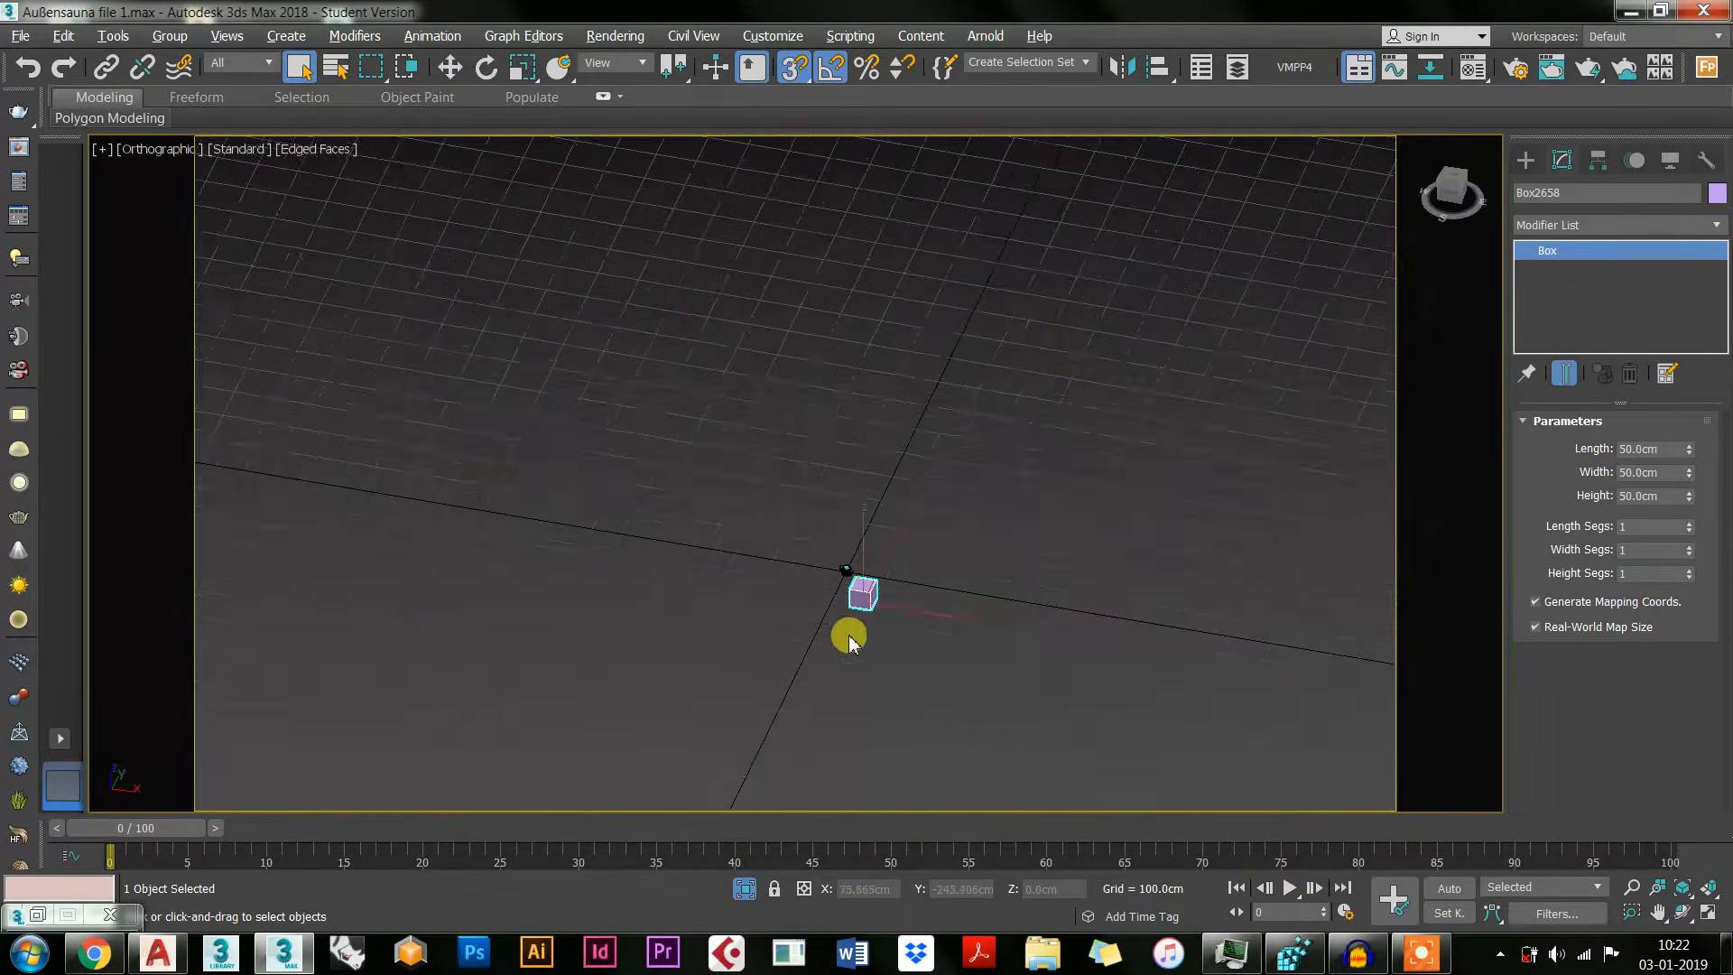
middle_drag(956, 449, 921, 573)
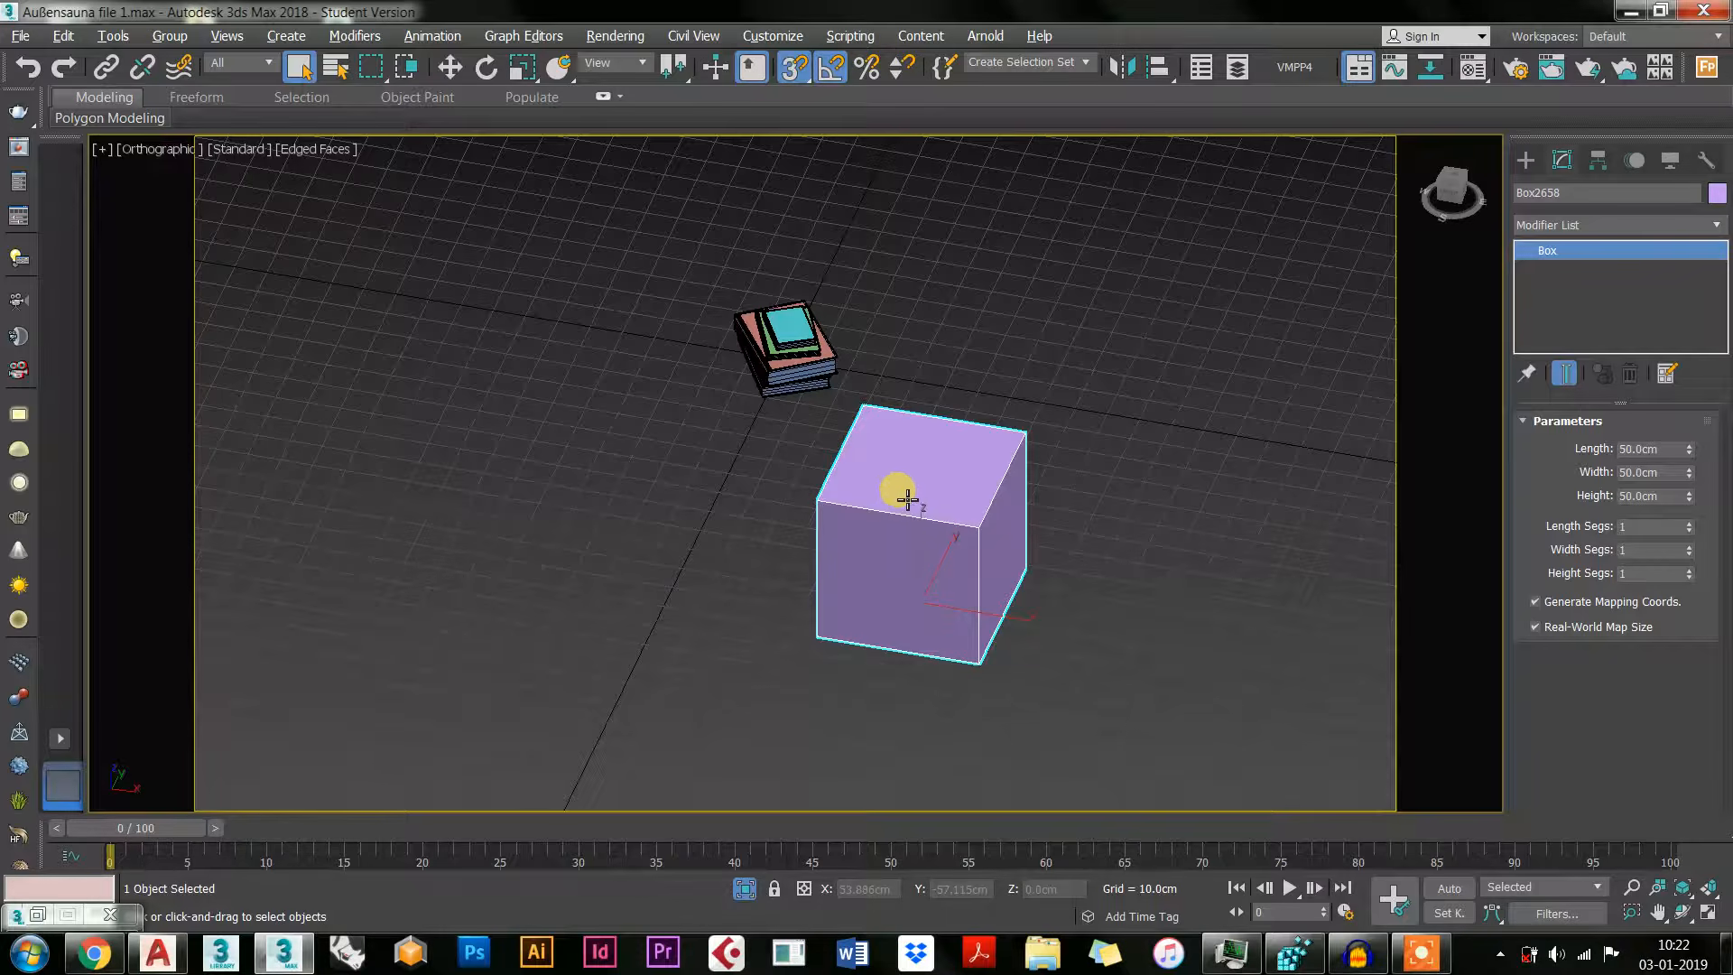
Step: Reduce the box's height to 45 cm
key(w)
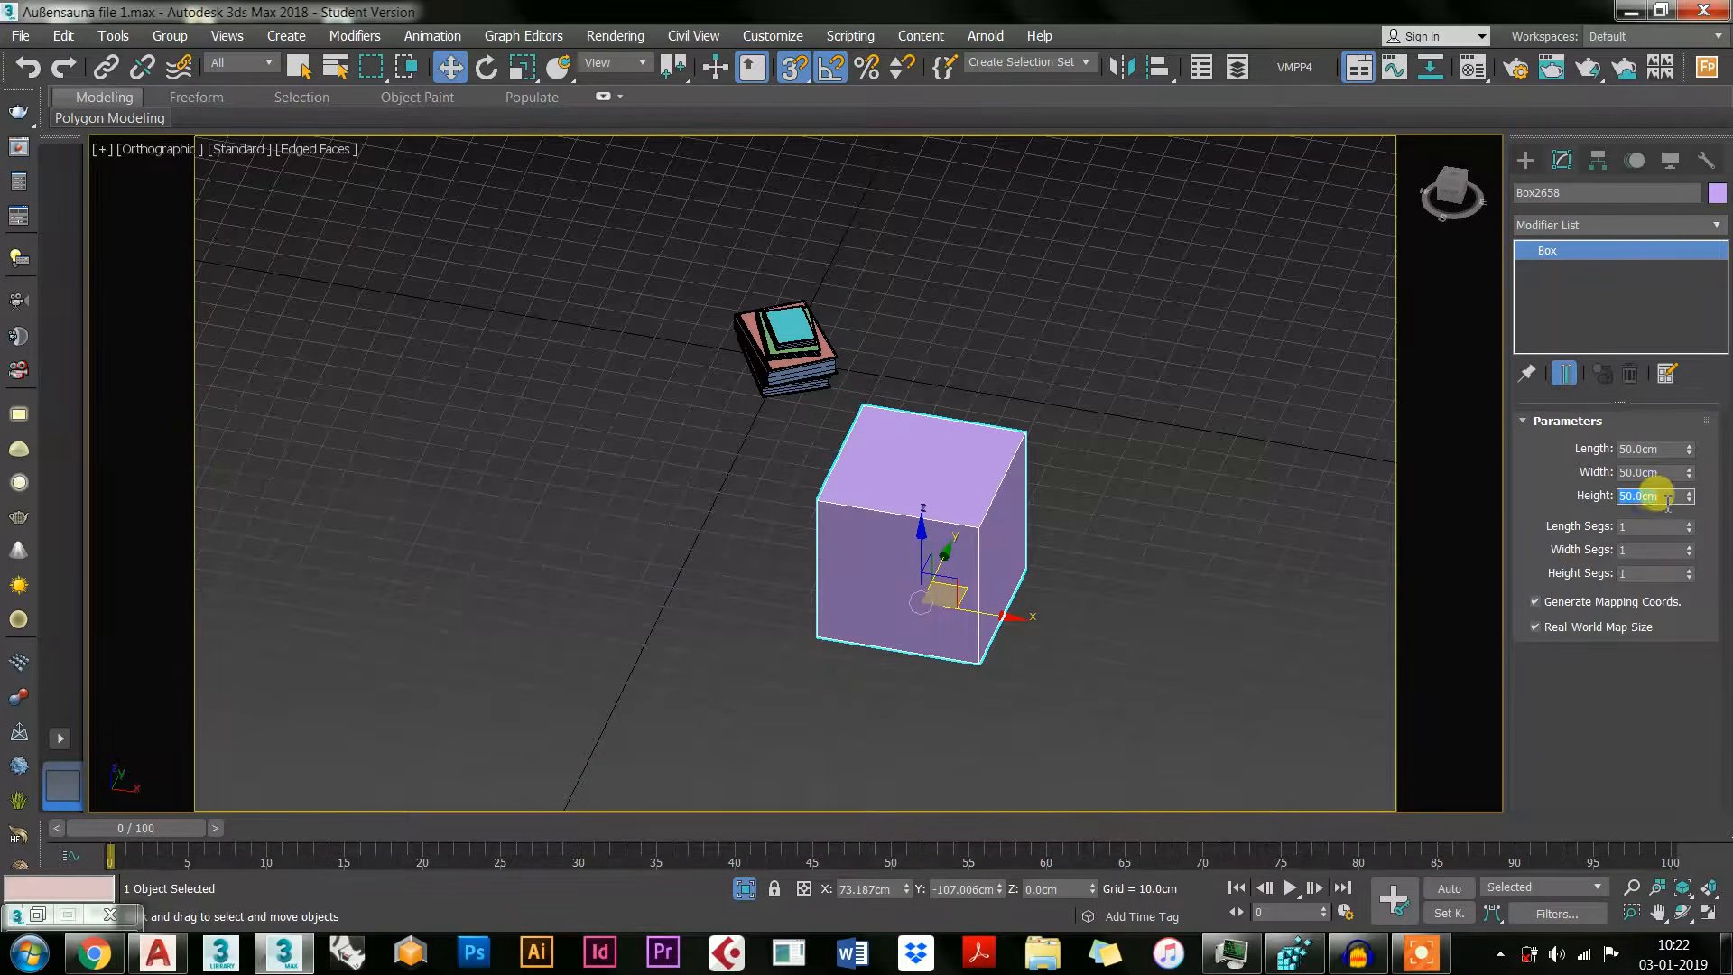
key(Return)
scroll(705, 600, up, 2)
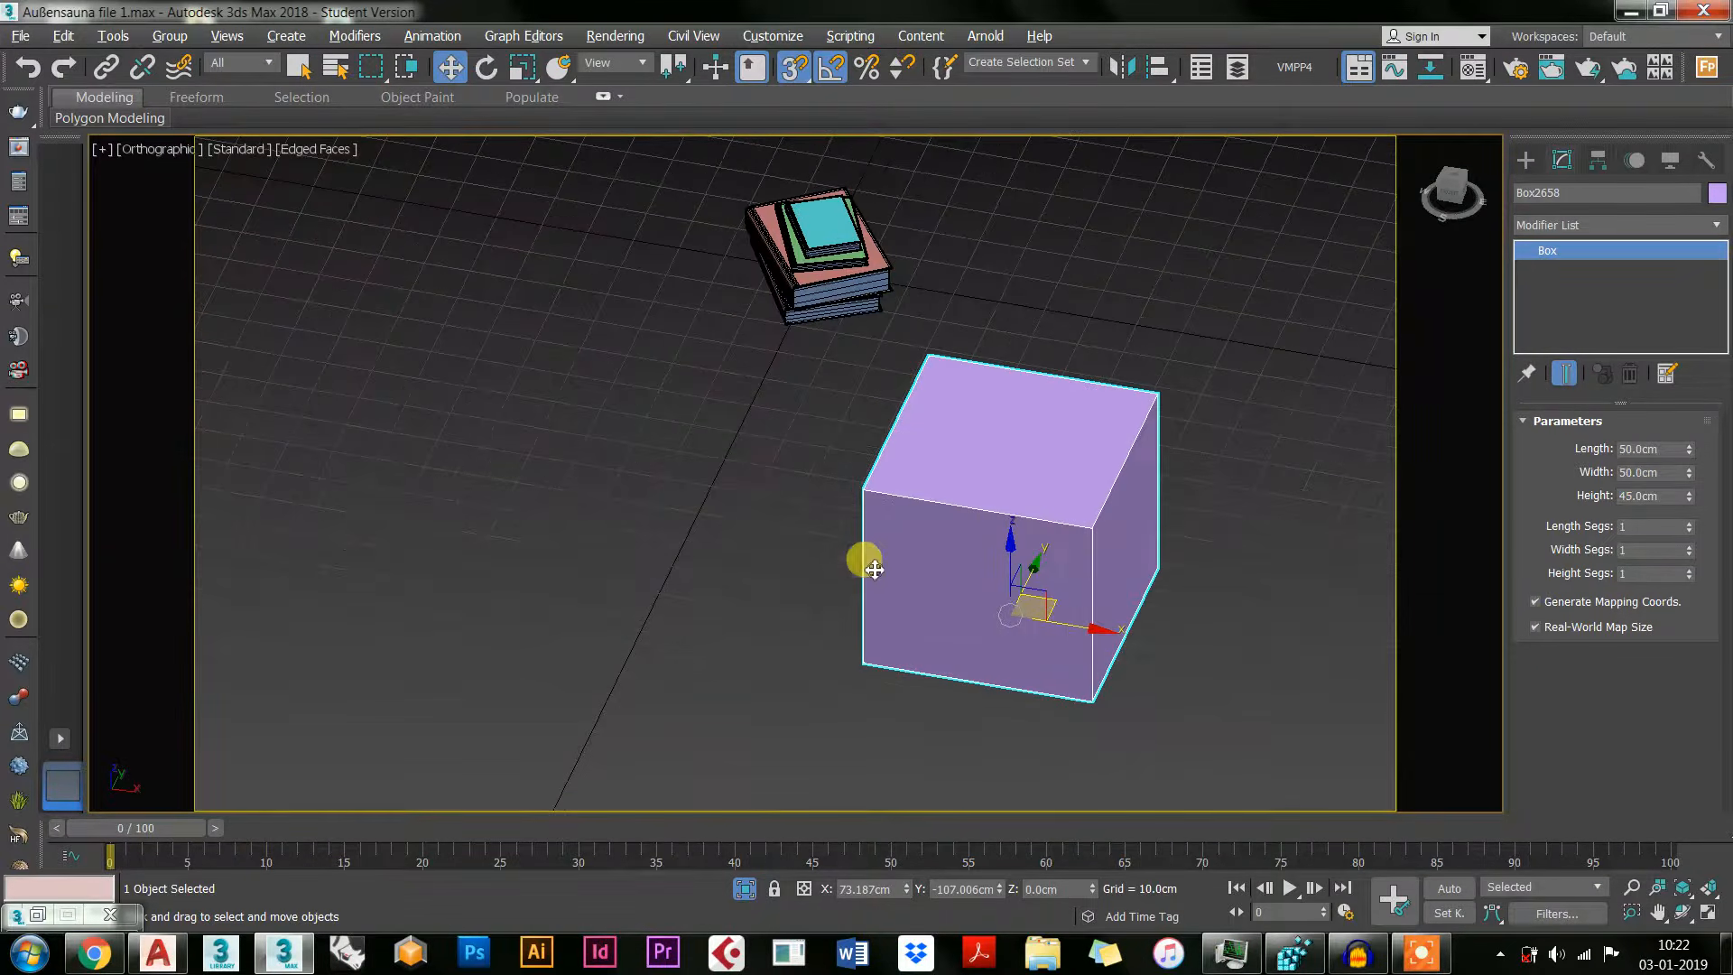
scroll(1155, 672, down, 3)
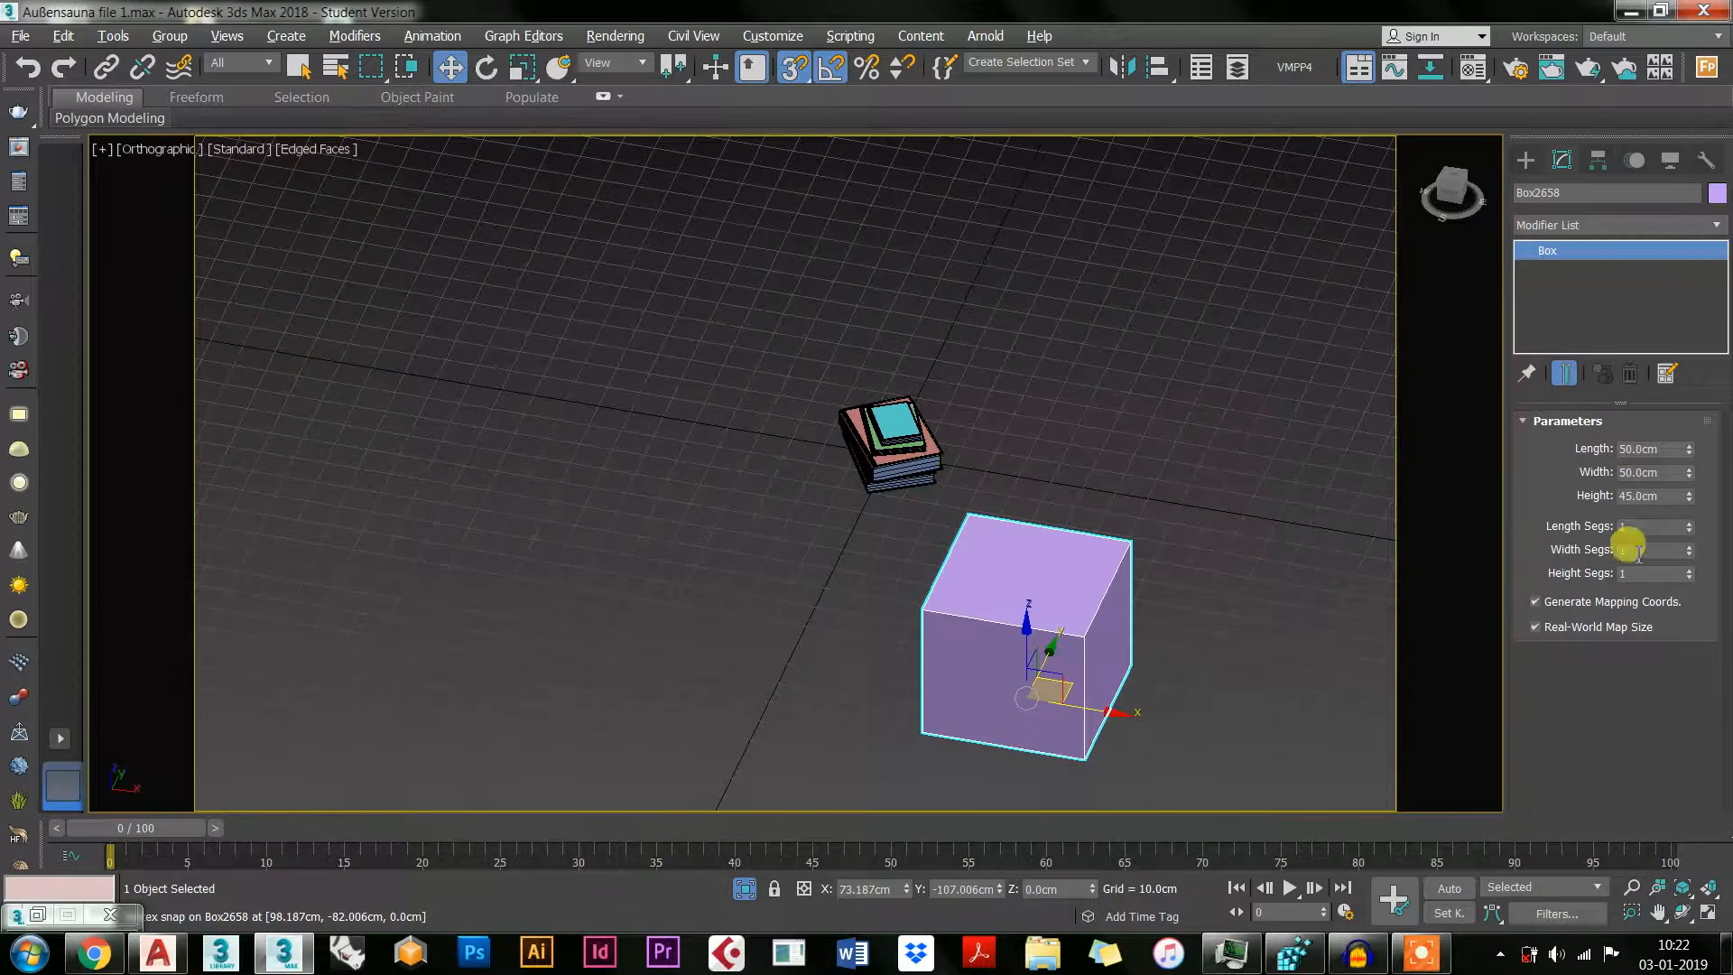
middle_drag(1092, 542, 1084, 592)
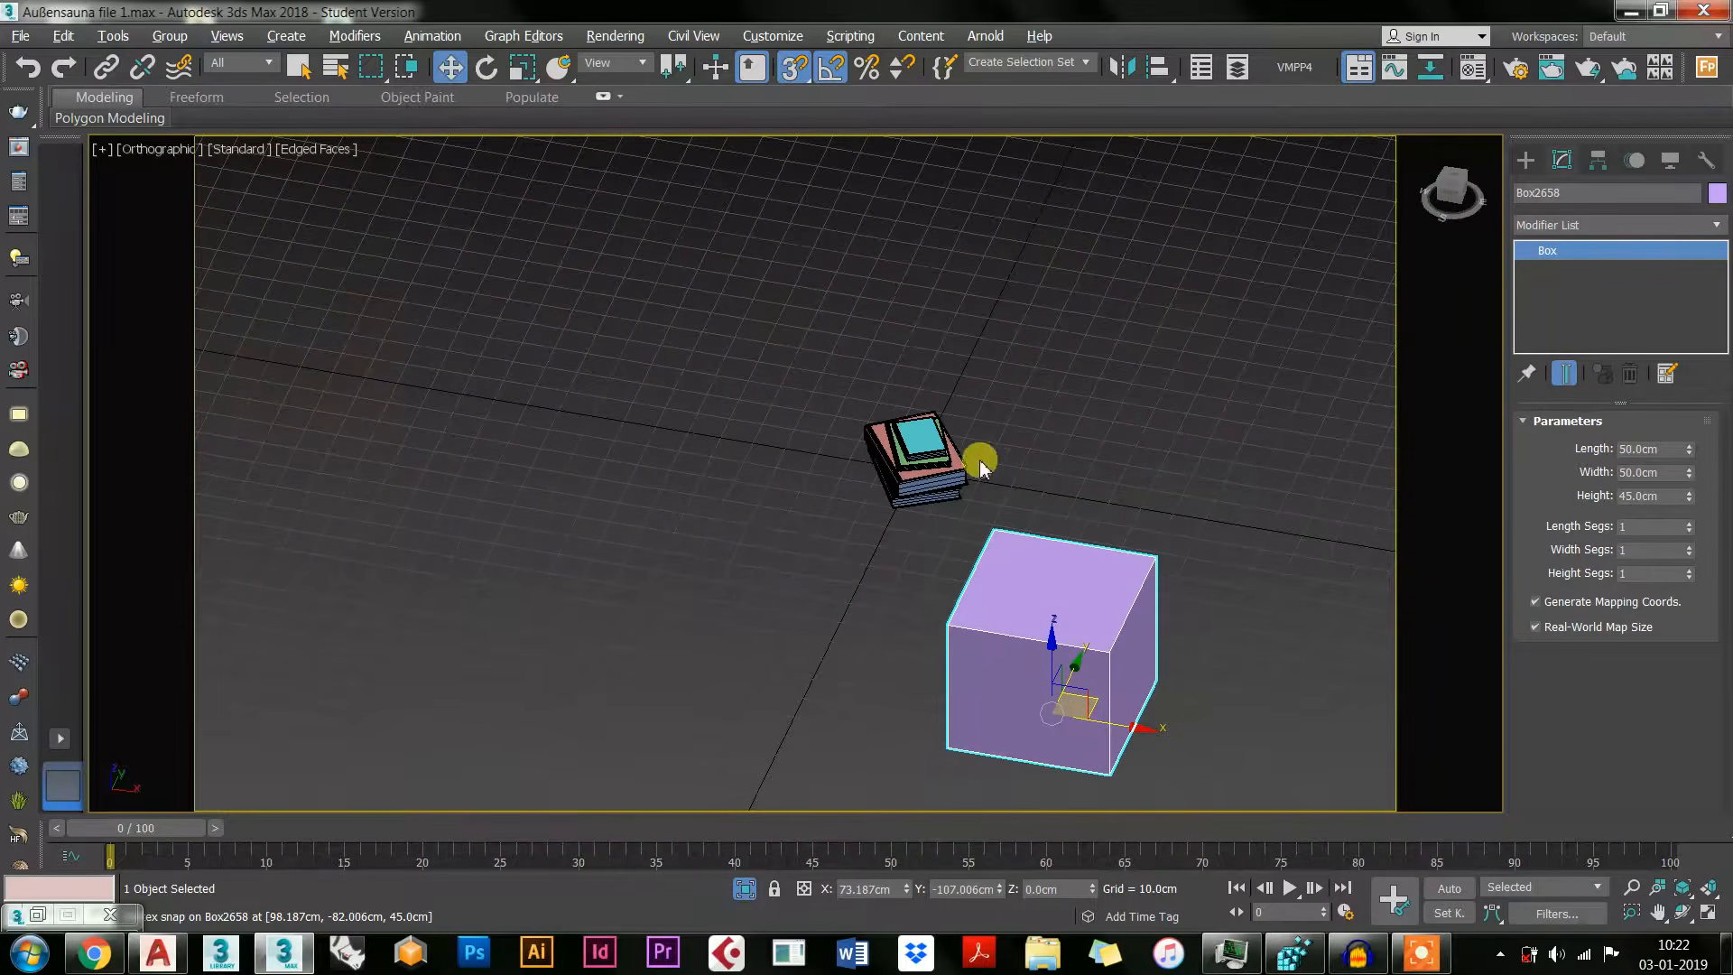
Step: Select the large pink-covered book in the merged stack and bring the stack into close view
click(973, 487)
scroll(975, 496, up, 5)
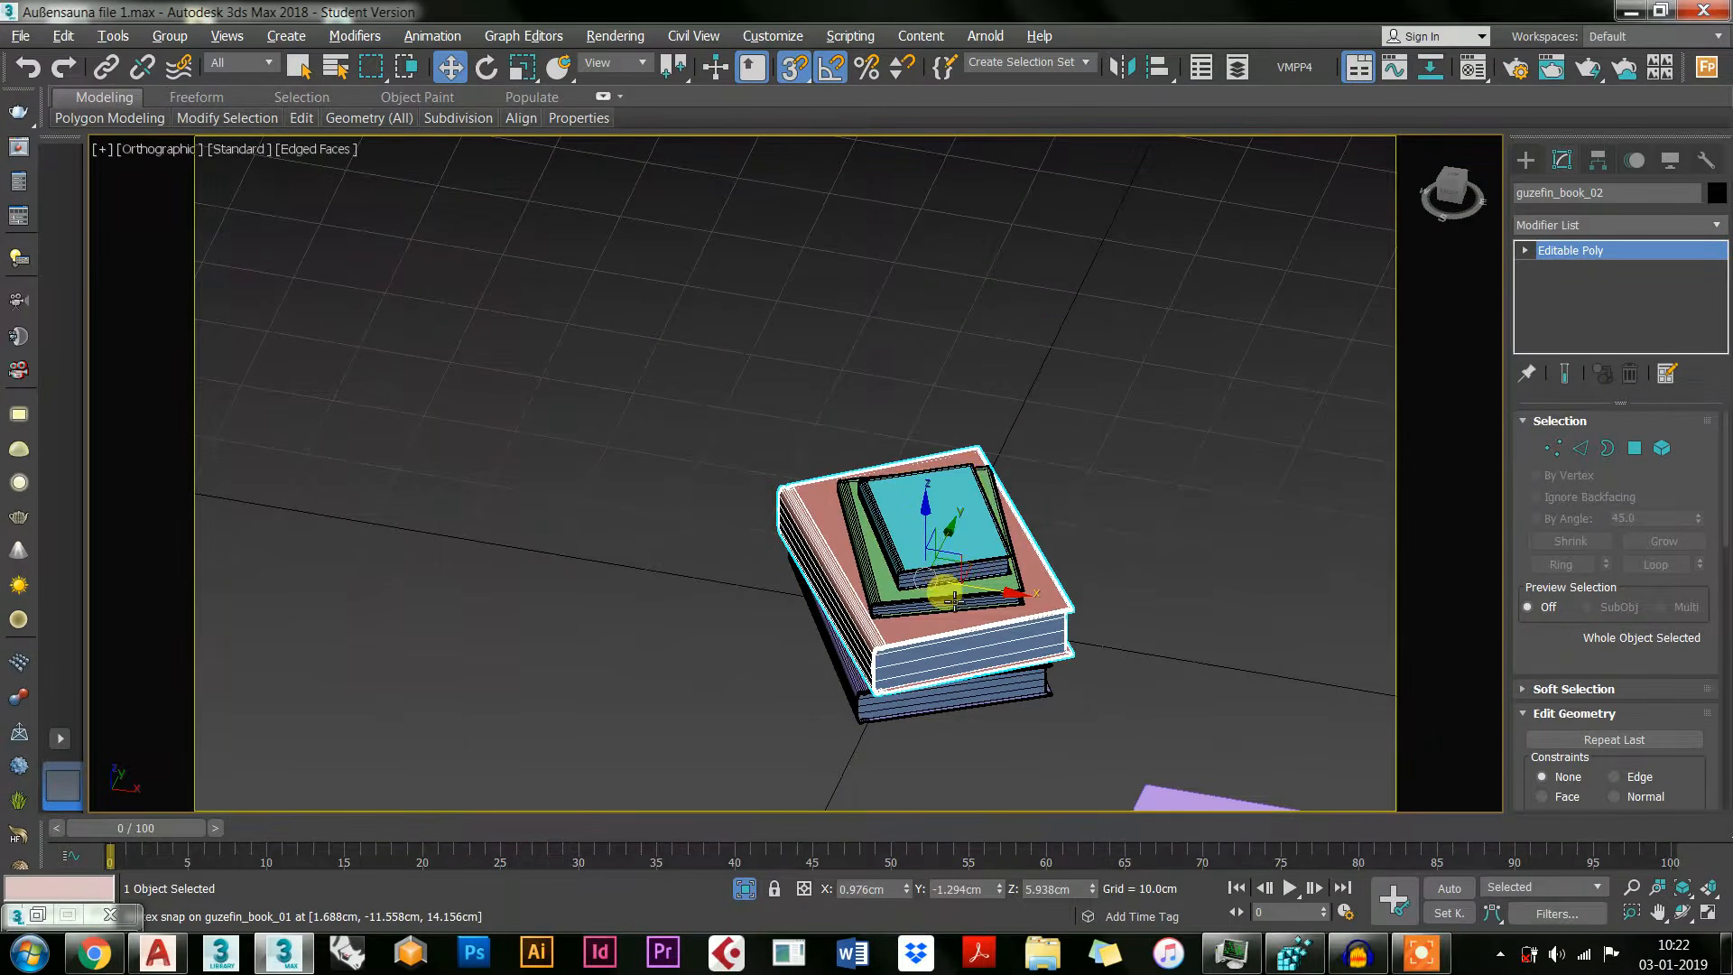
scroll(903, 623, up, 5)
middle_drag(901, 639, 882, 596)
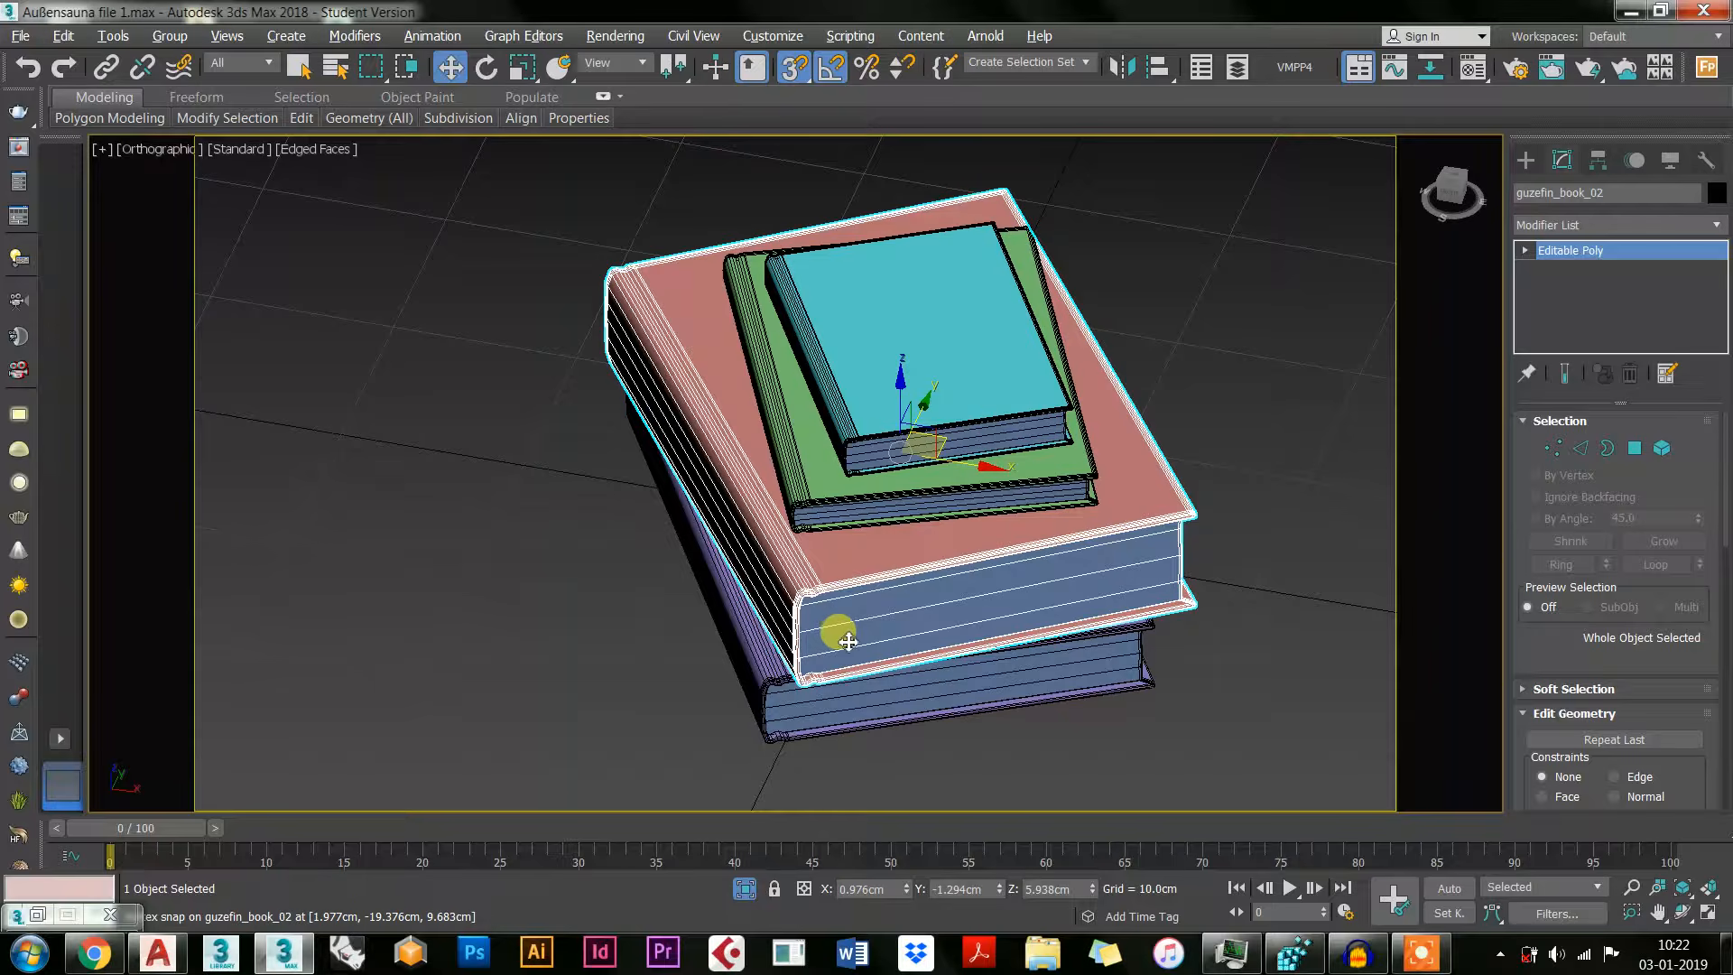
Step: Sample the topmost book's material into the red Material #9 slot of the Material Editor
key(m)
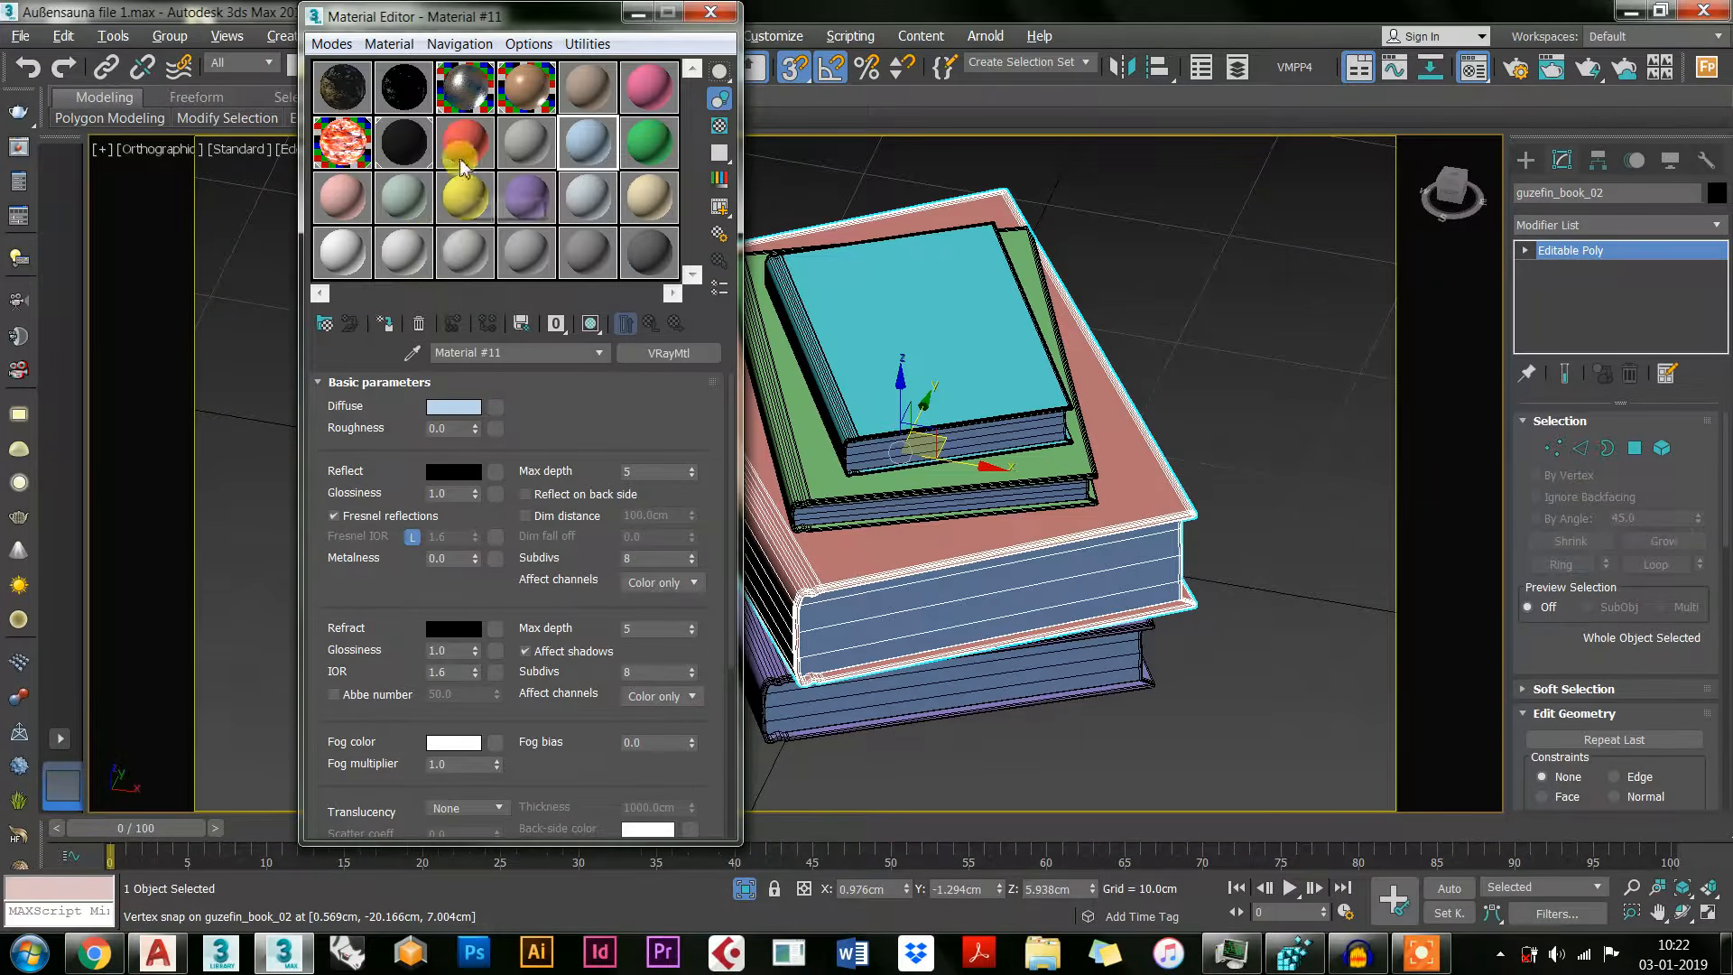
click(470, 158)
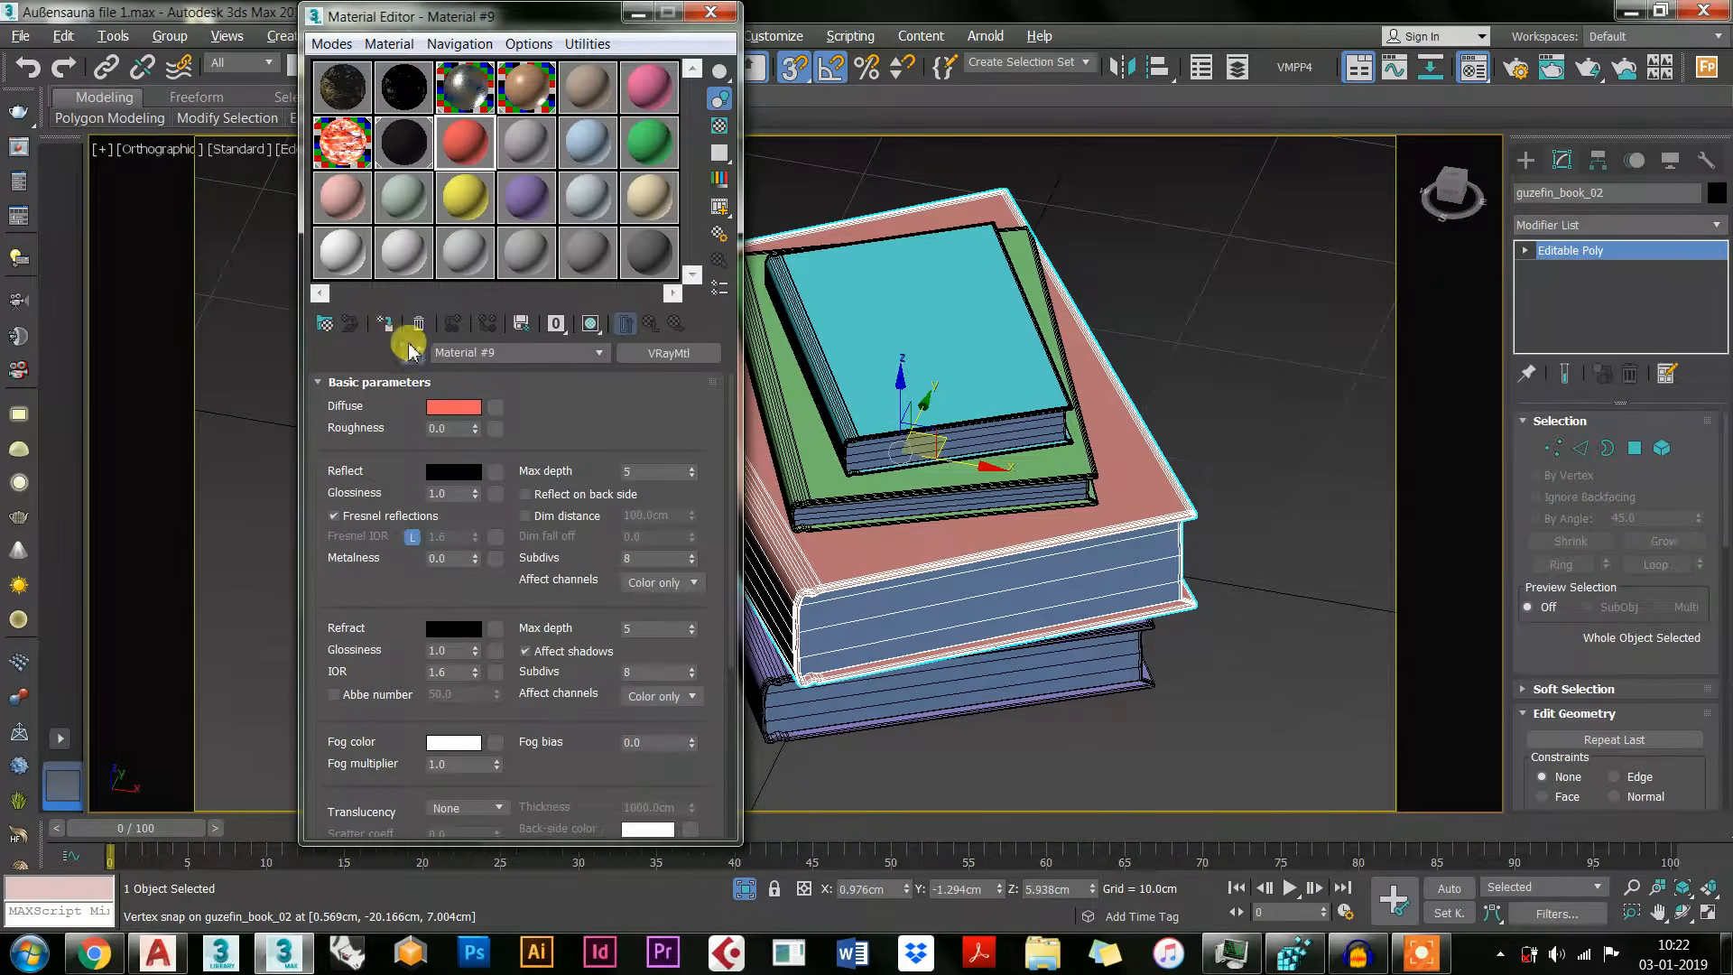
click(412, 352)
click(898, 302)
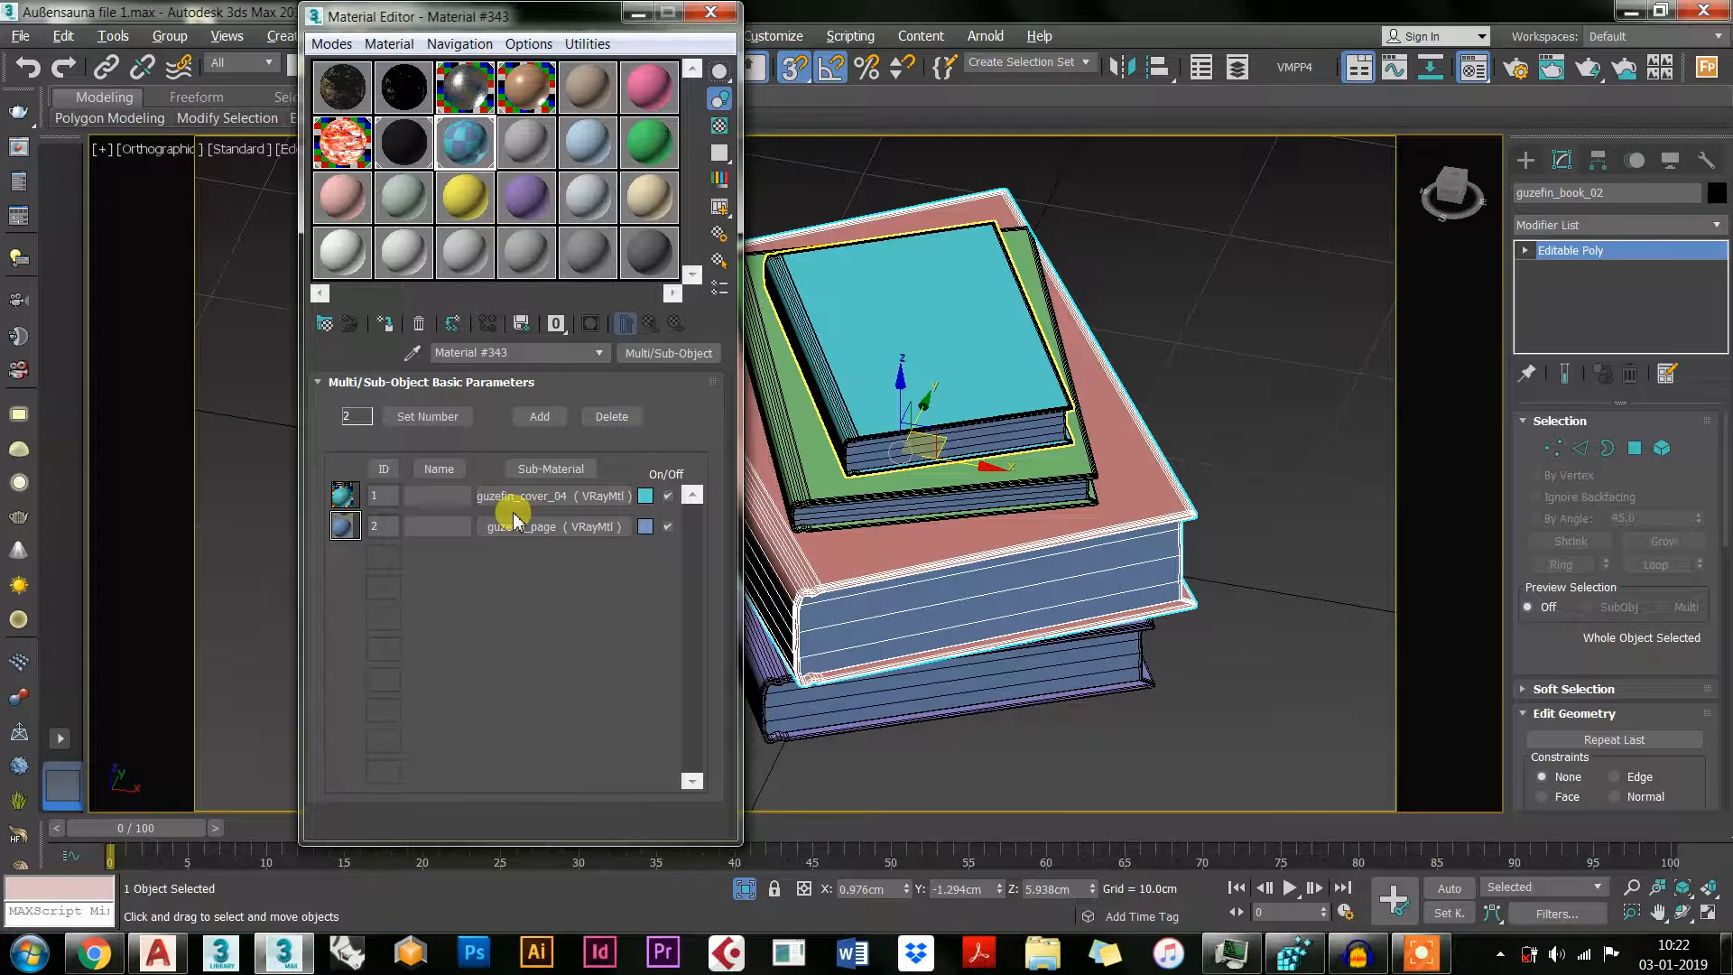
Step: Relink the diffuse bitmap of sub-material guzefin_cover_04 to the guzefin_cover_04 image in the guzefin_books folder and return to the sub-material's settings
click(576, 513)
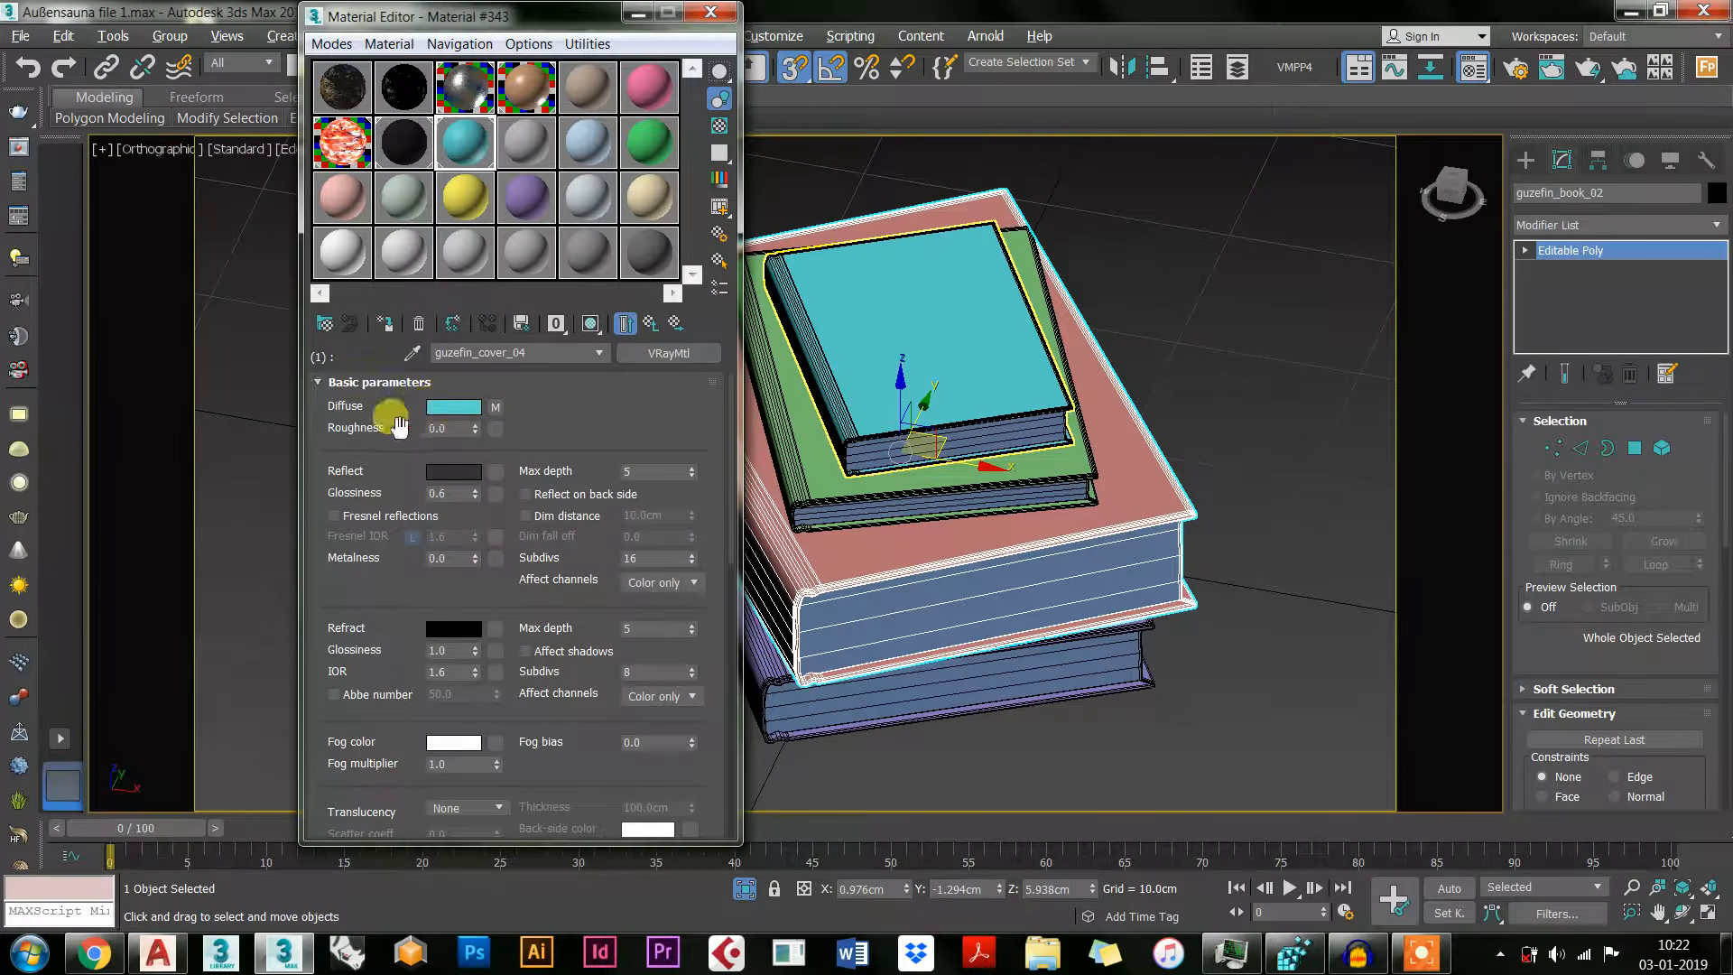
click(496, 409)
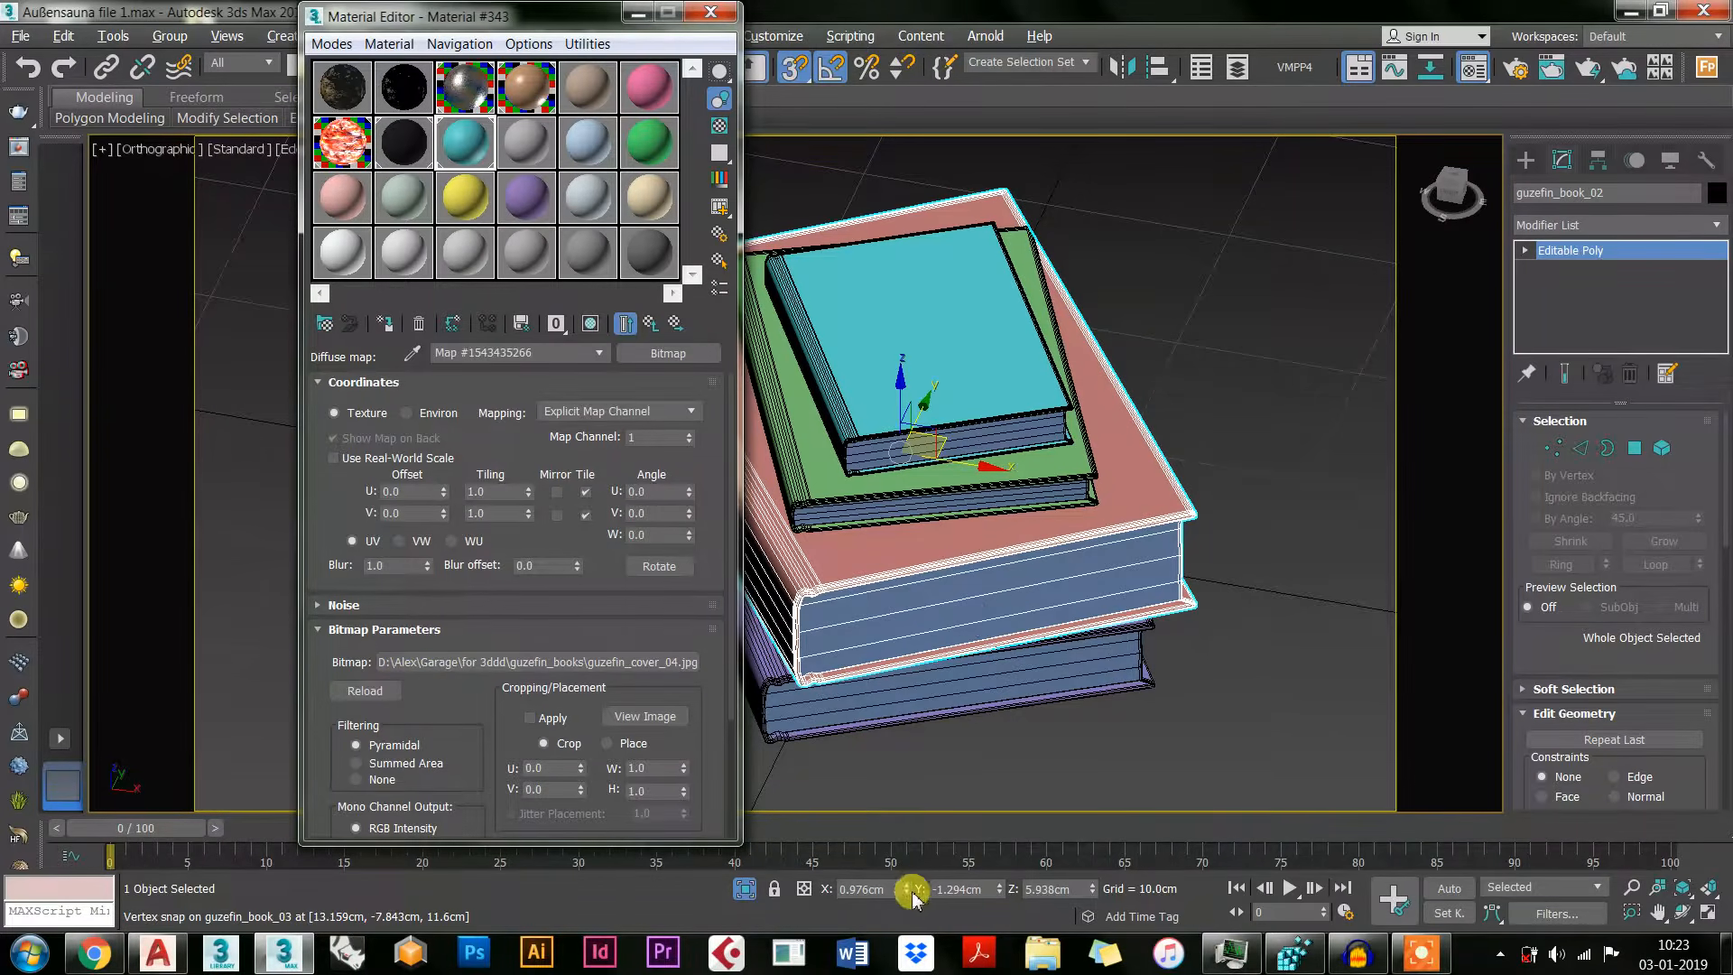
click(466, 668)
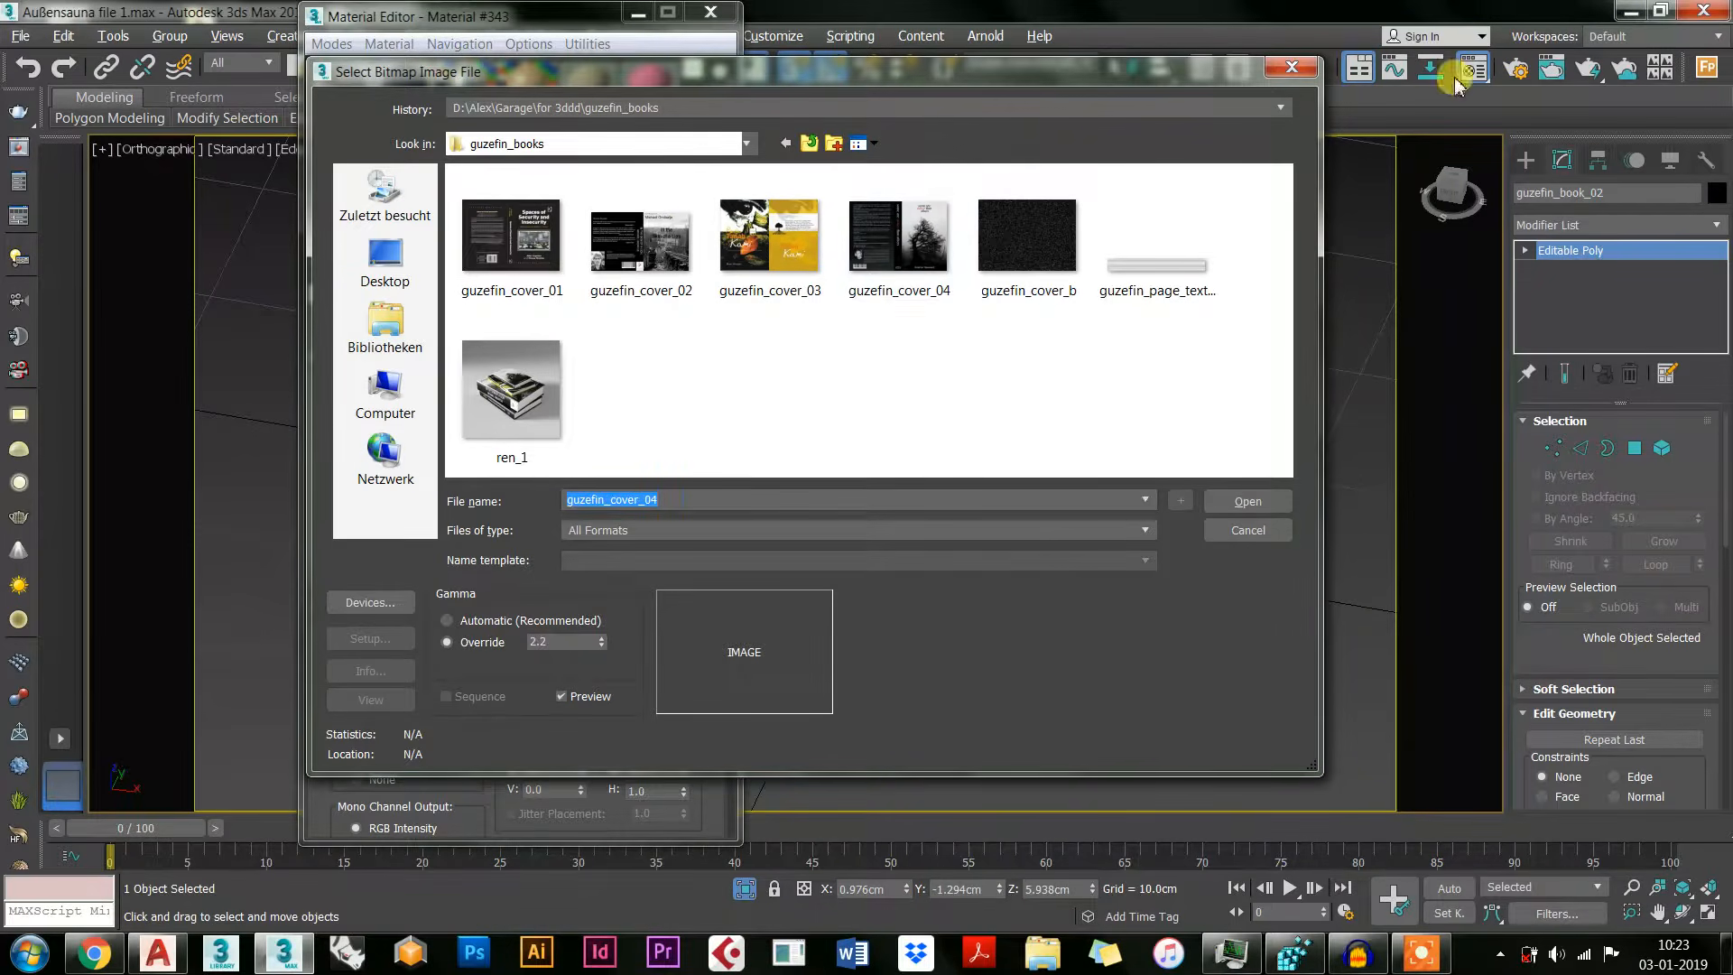
click(1291, 68)
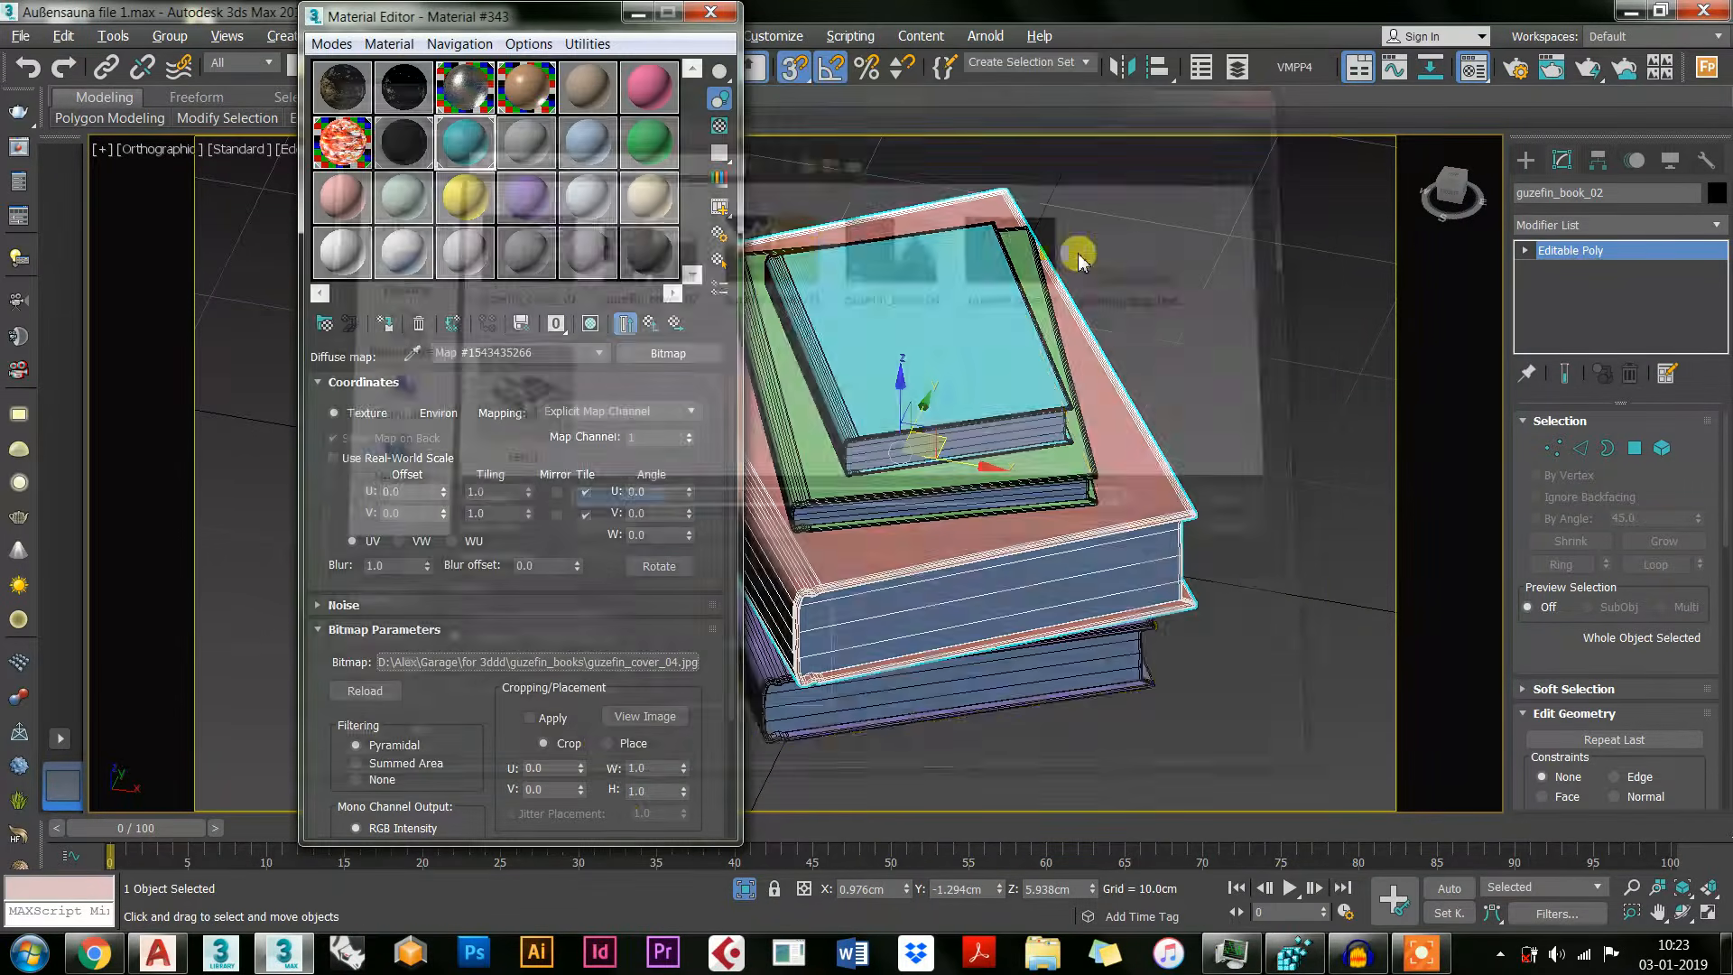
click(528, 662)
drag(773, 79, 826, 55)
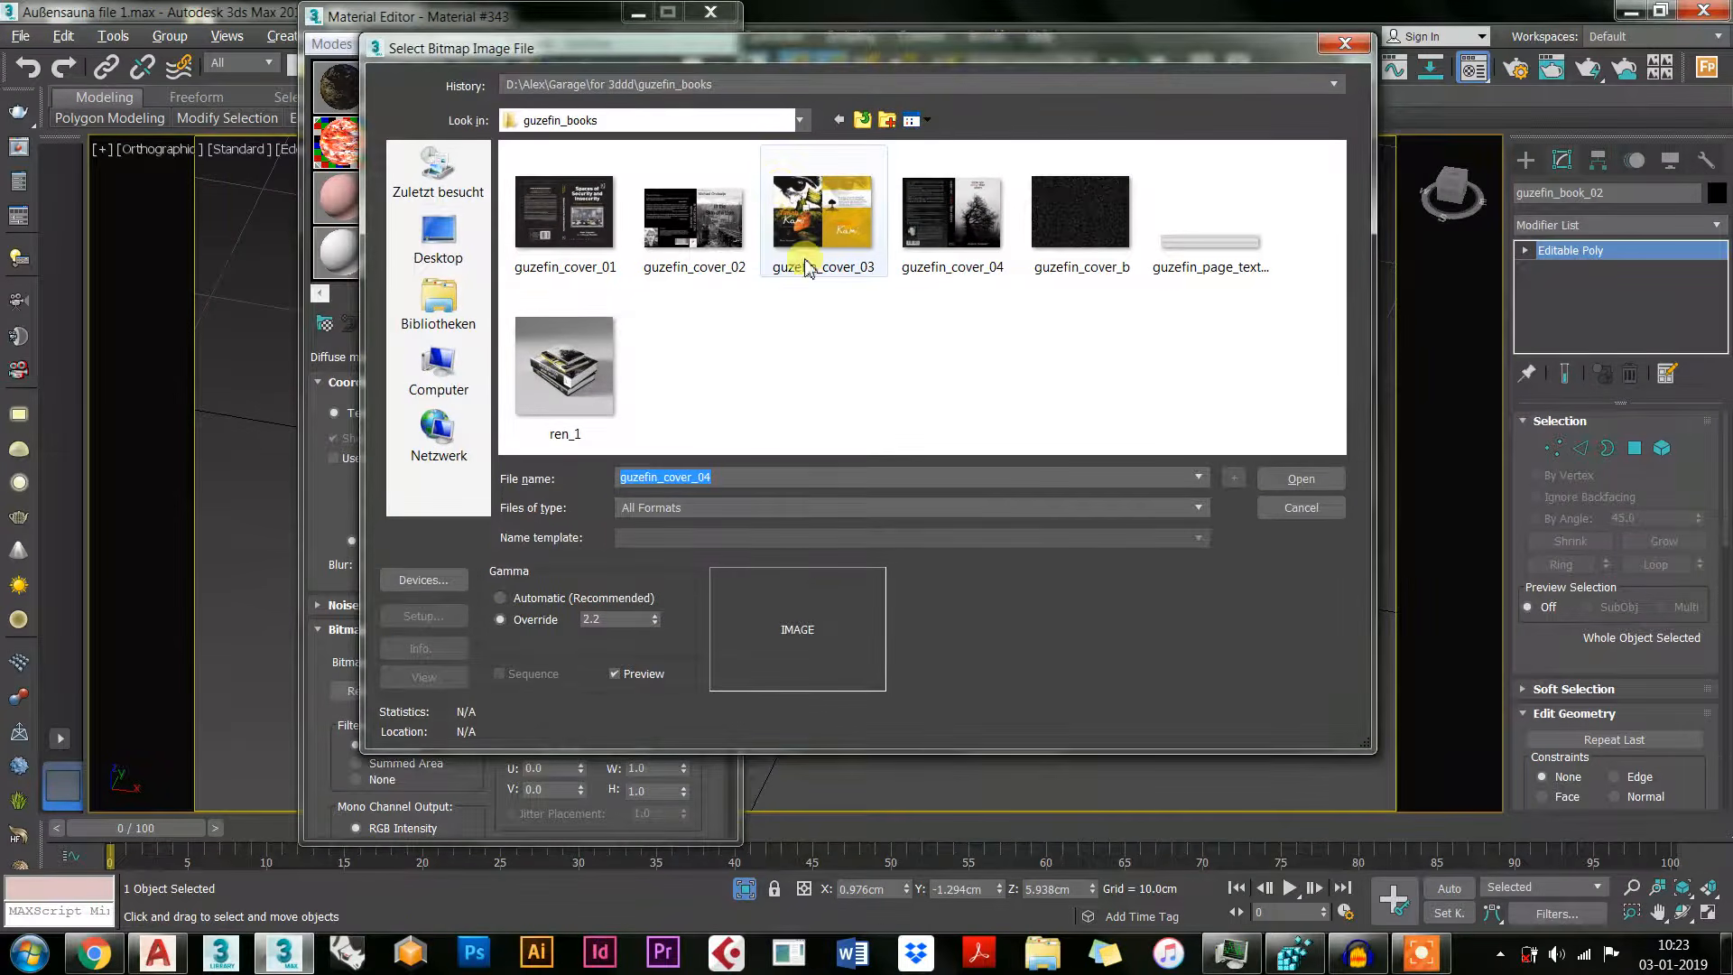
click(960, 254)
double_click(960, 254)
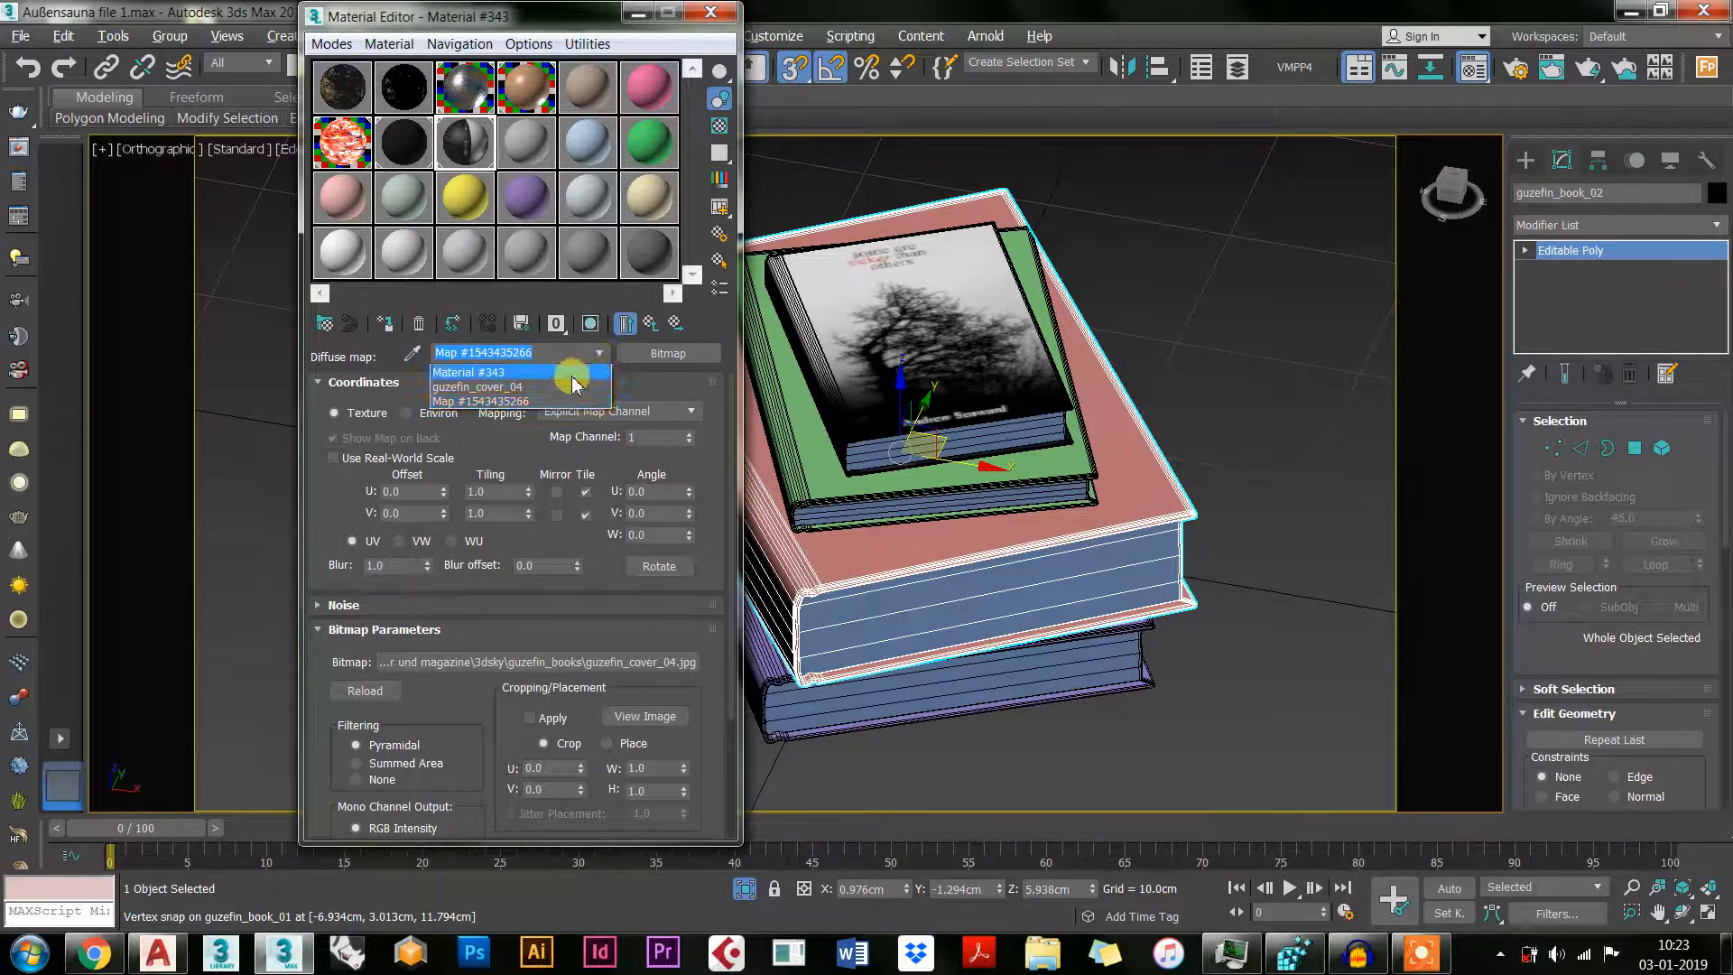
click(568, 387)
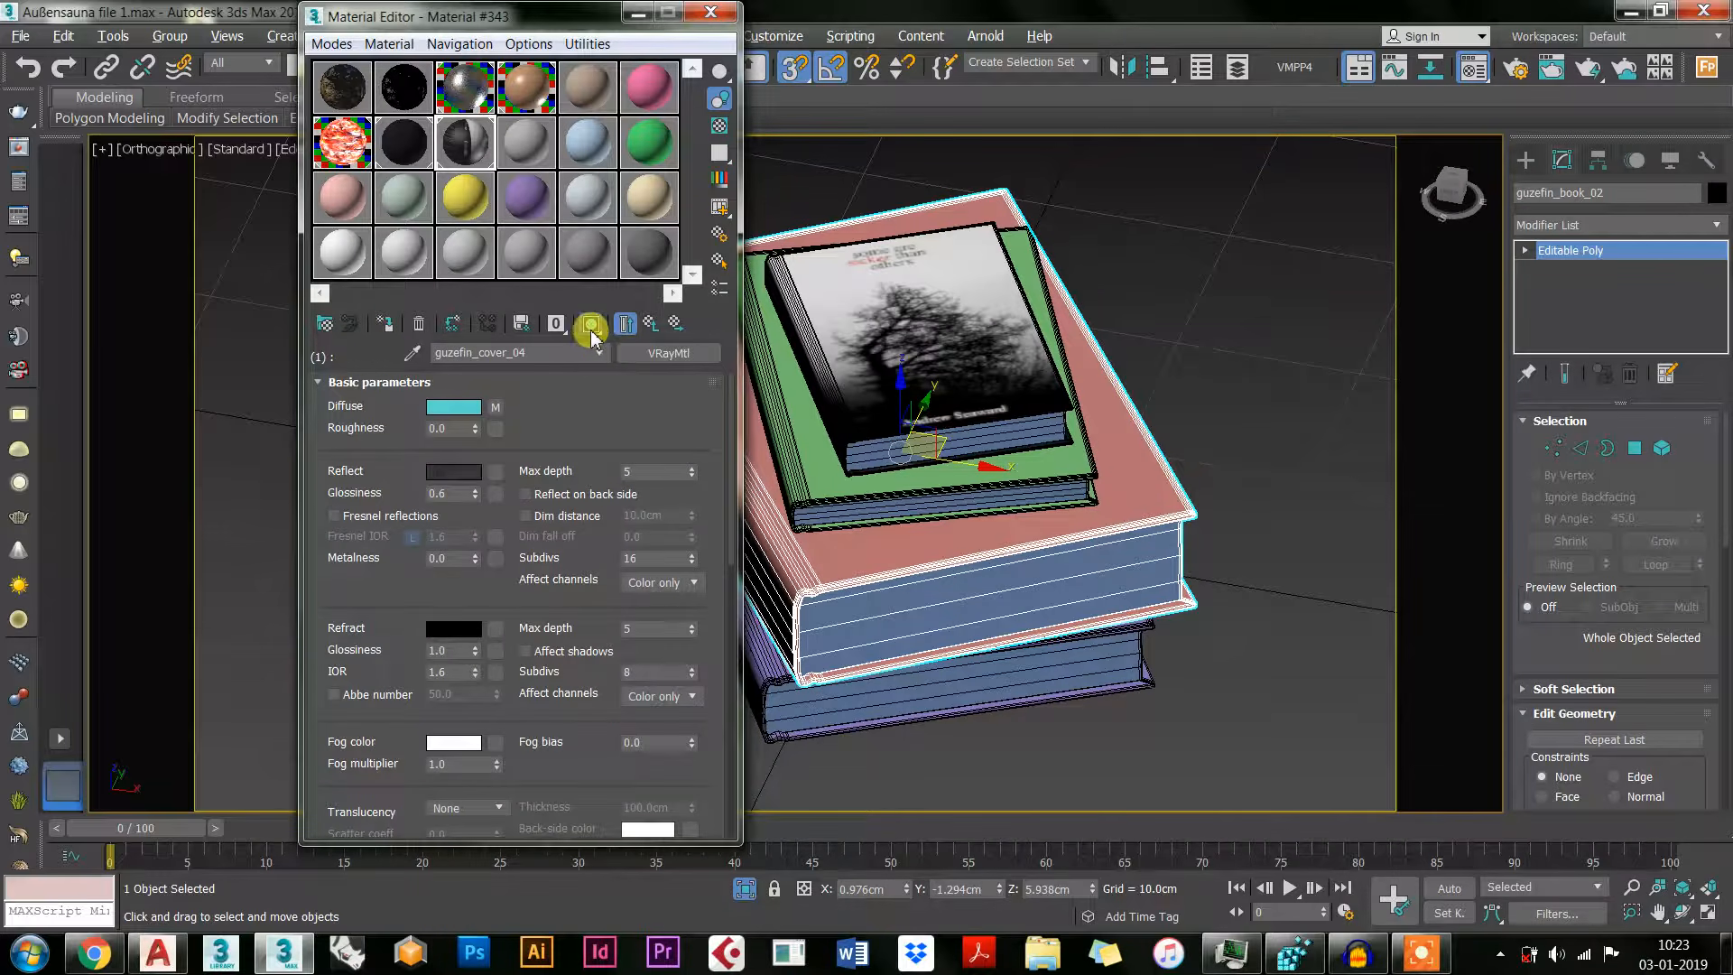
Step: Return to the parent Material #343 and display materials in the viewport as shaded without maps
click(595, 356)
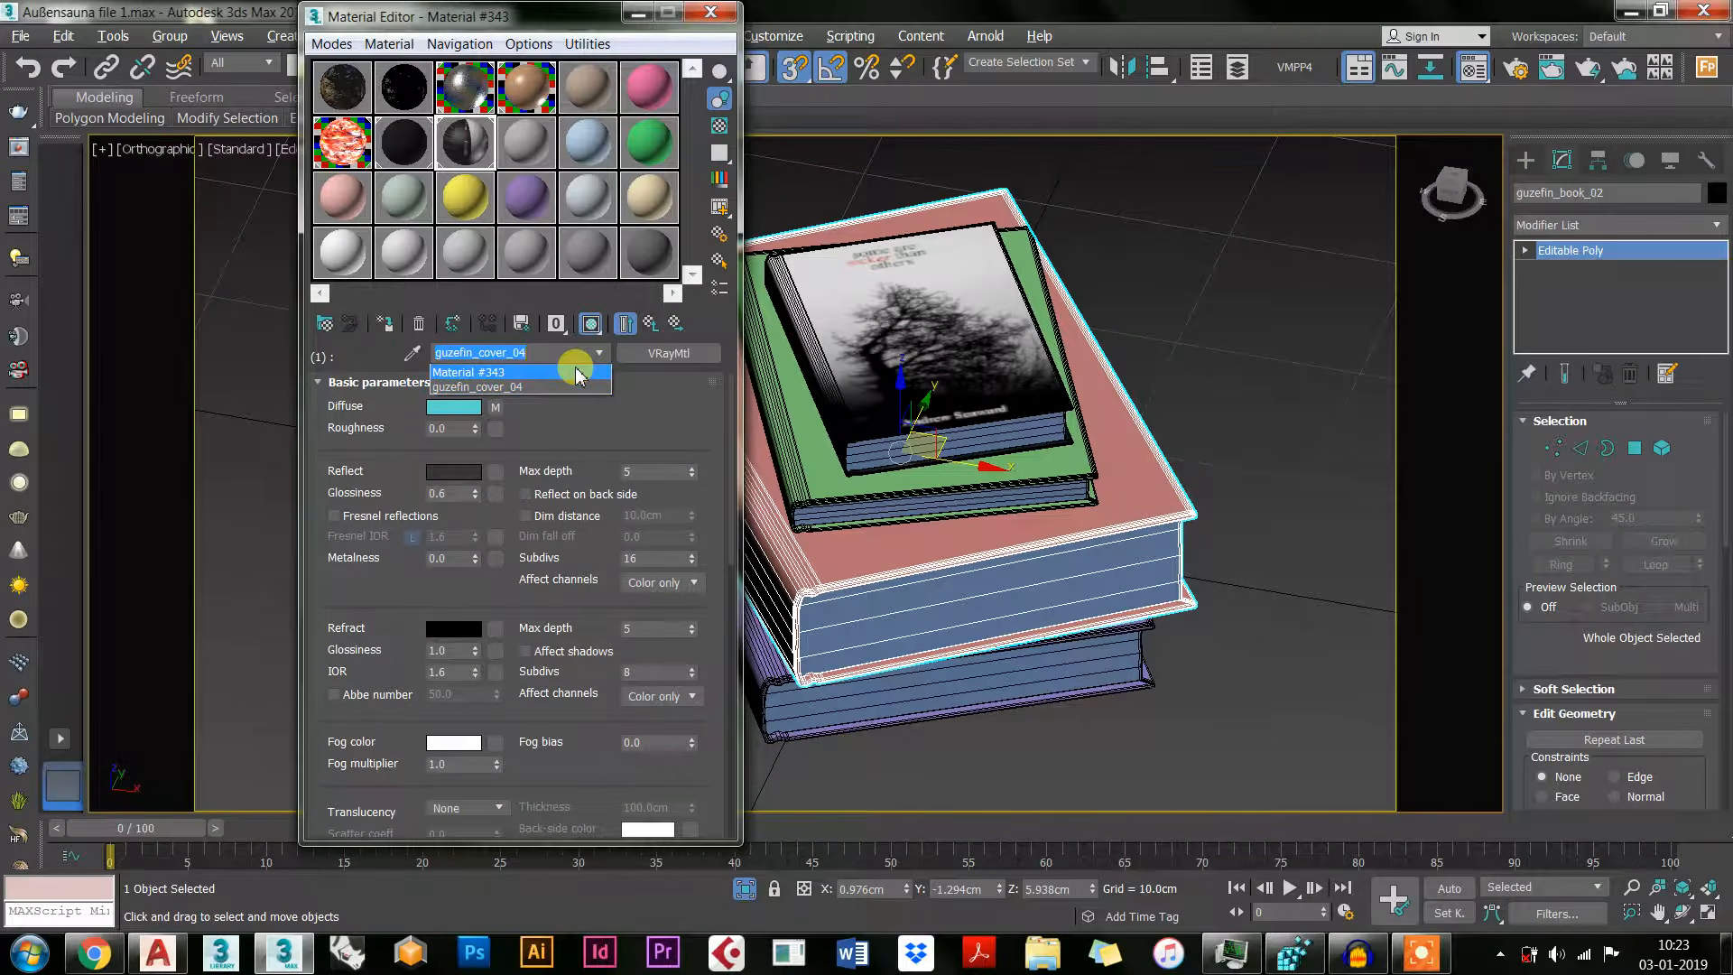
click(575, 372)
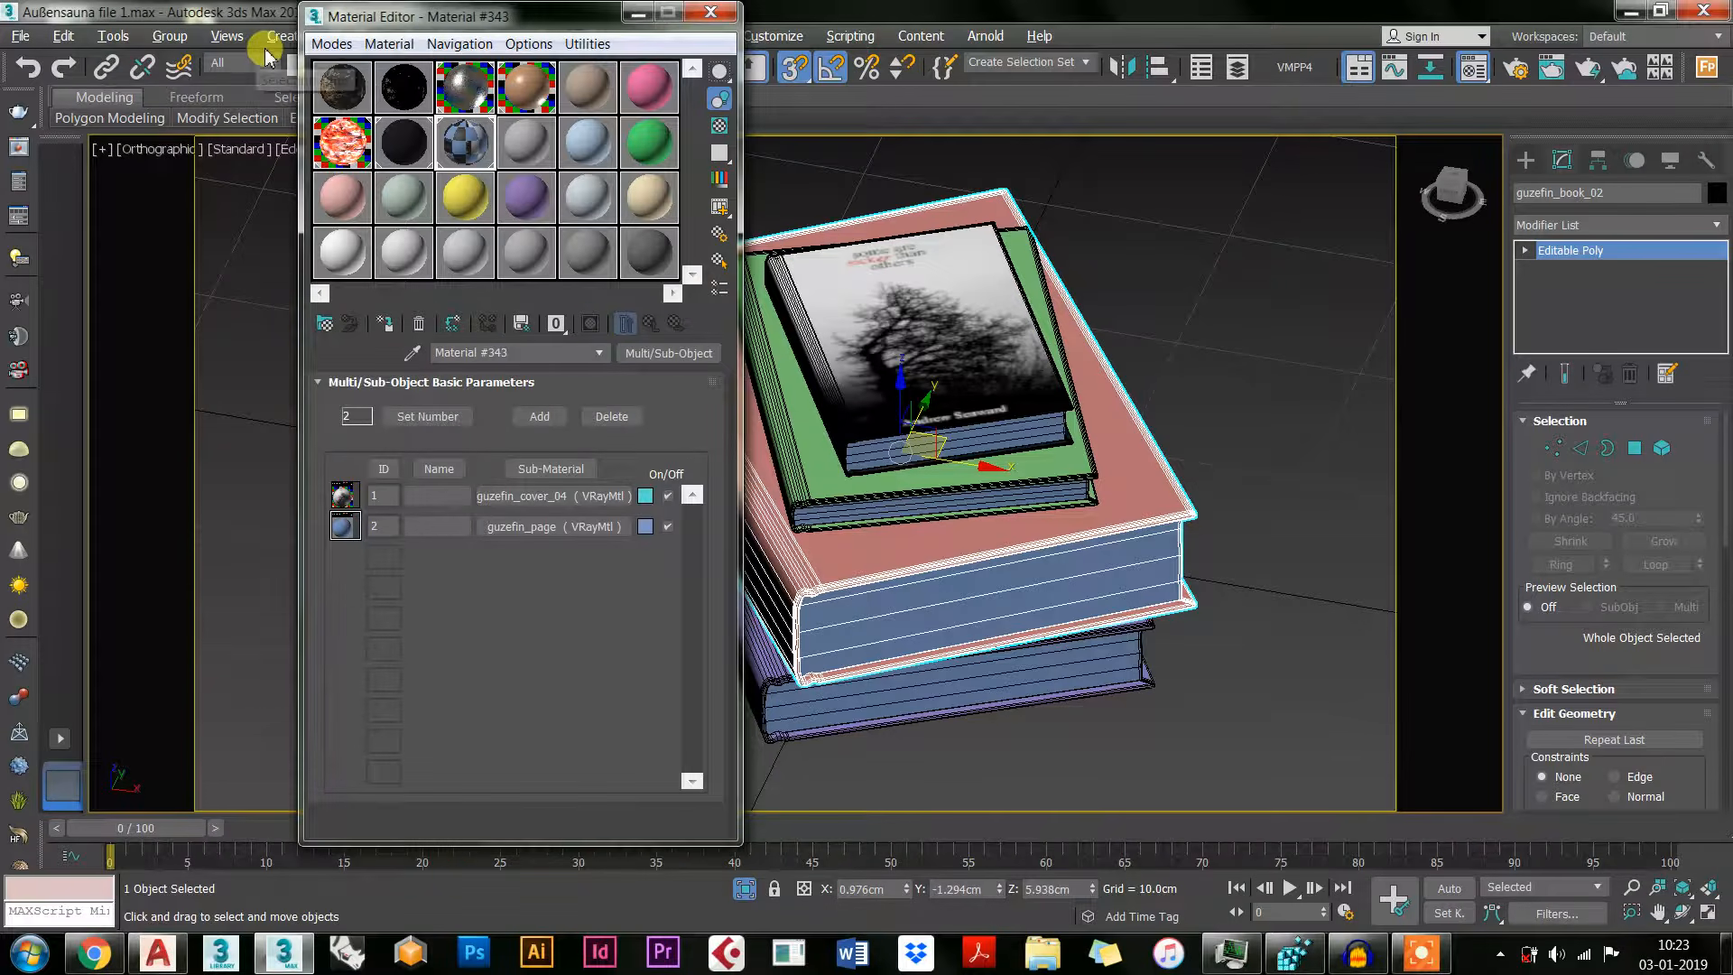
click(227, 36)
mouse_move(378, 387)
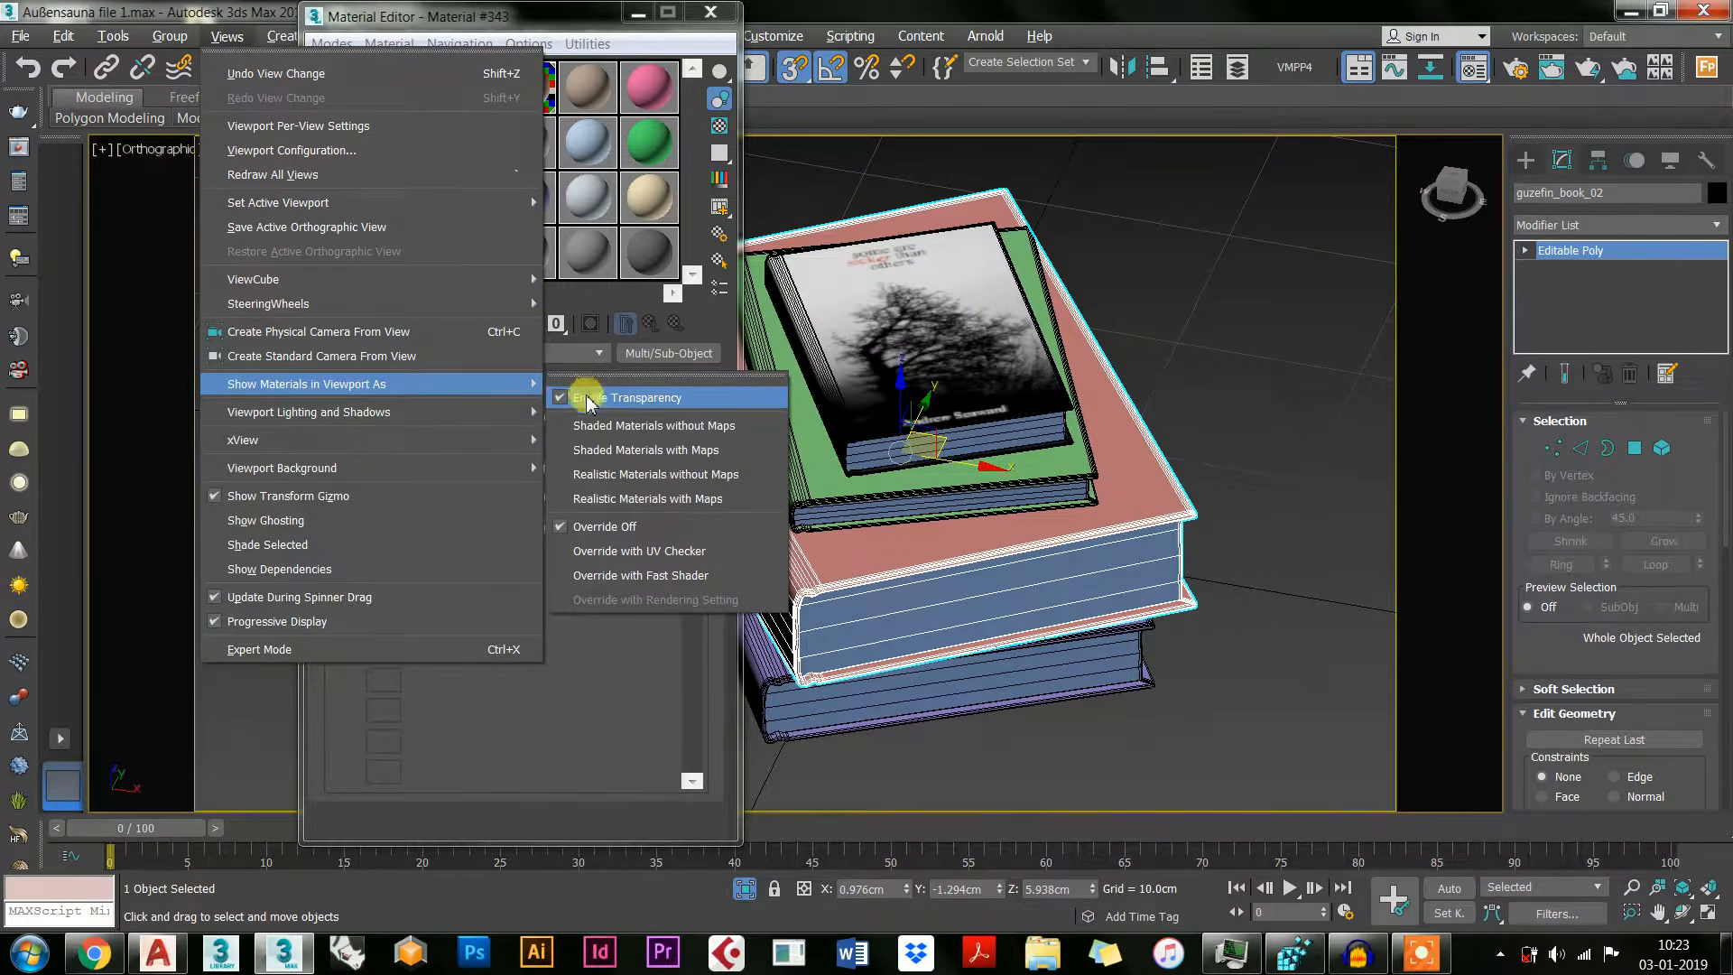
click(587, 425)
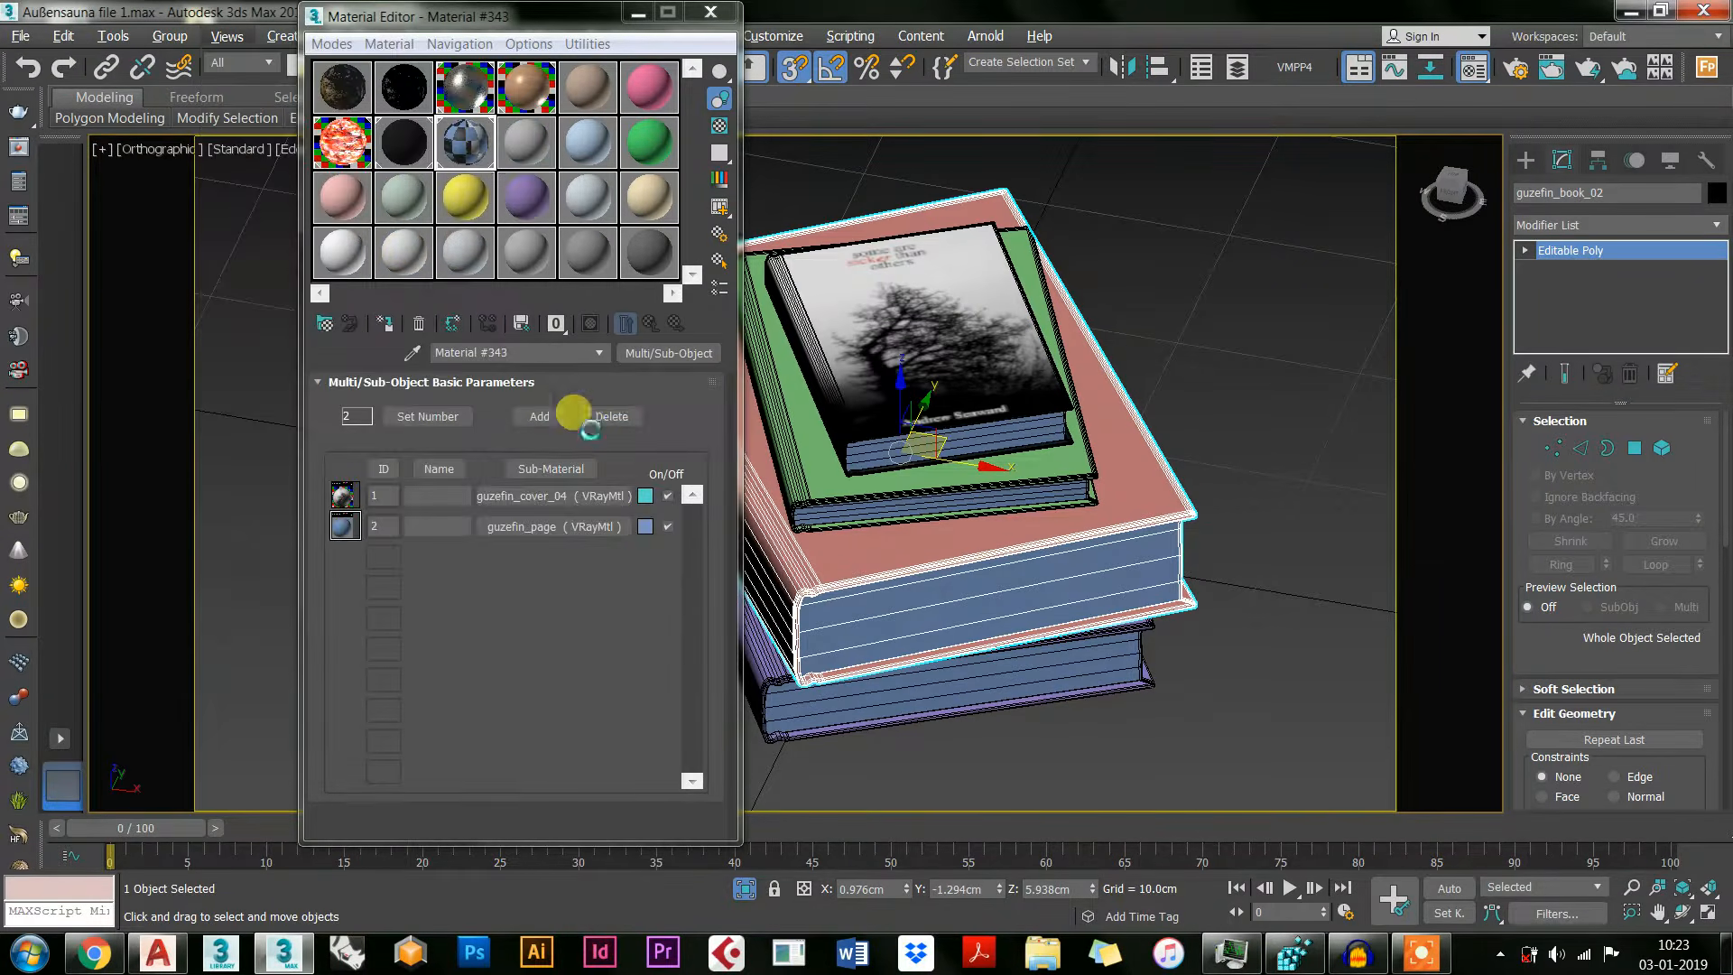
Step: Show the map of sub-material guzefin_cover_04 in the viewport with nothing selected, and return to the parent Material #343
click(853, 214)
drag(515, 496, 510, 533)
click(551, 496)
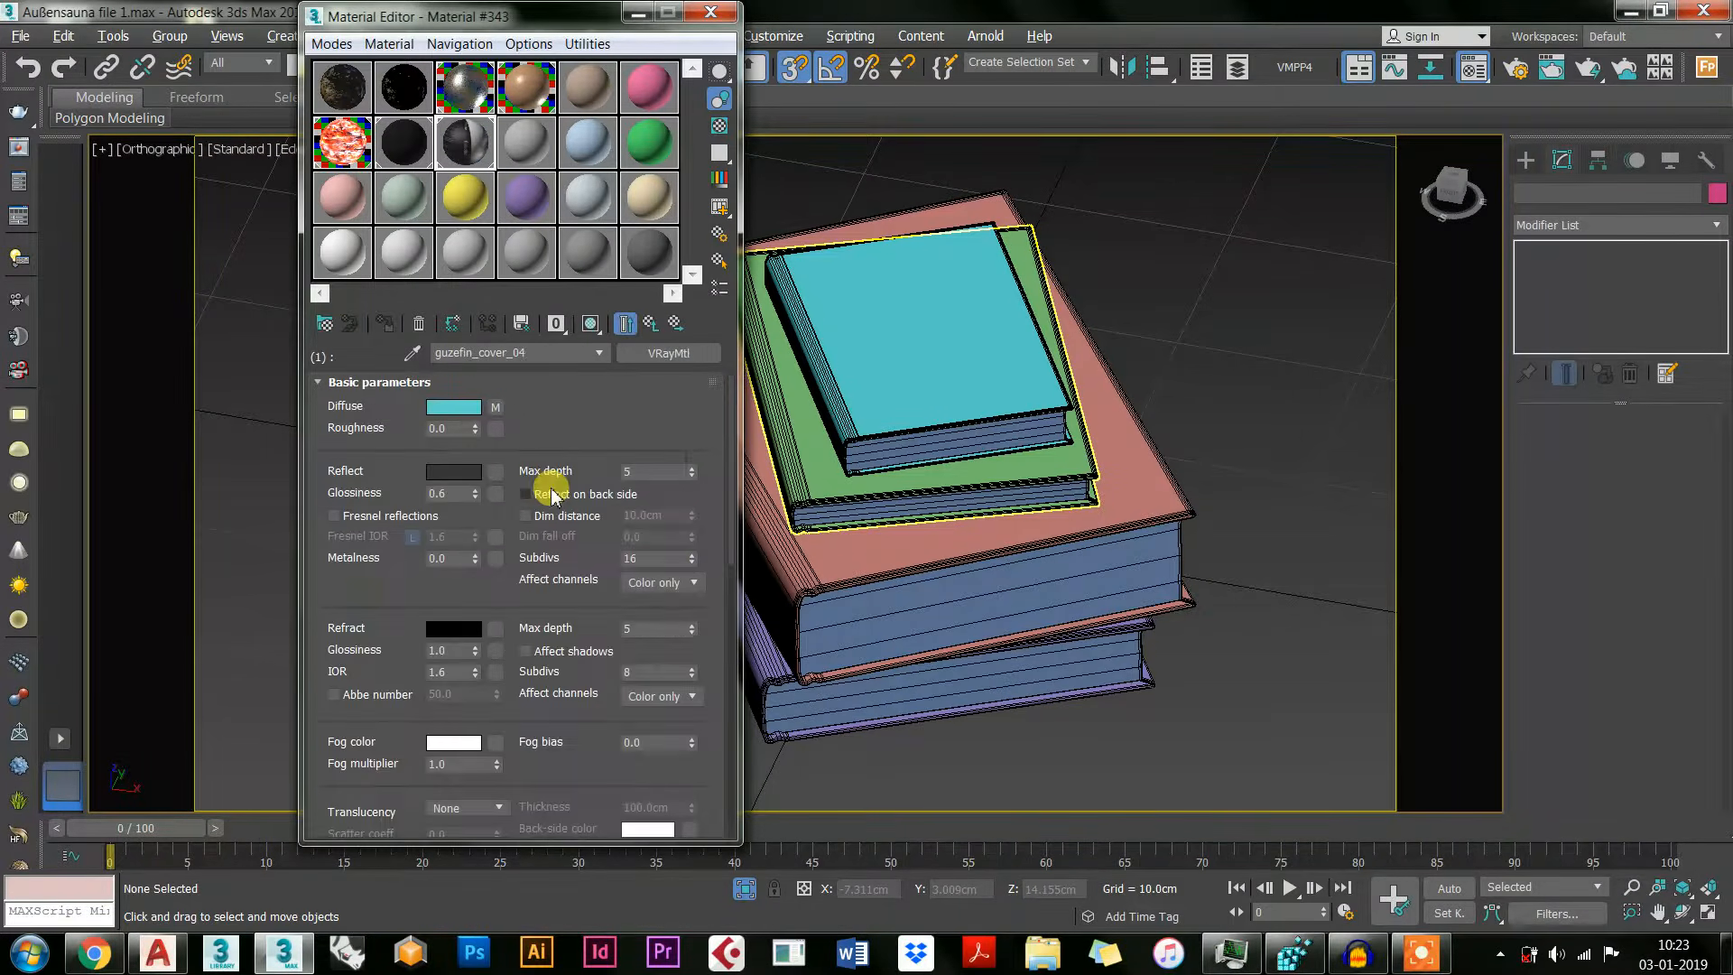
click(593, 324)
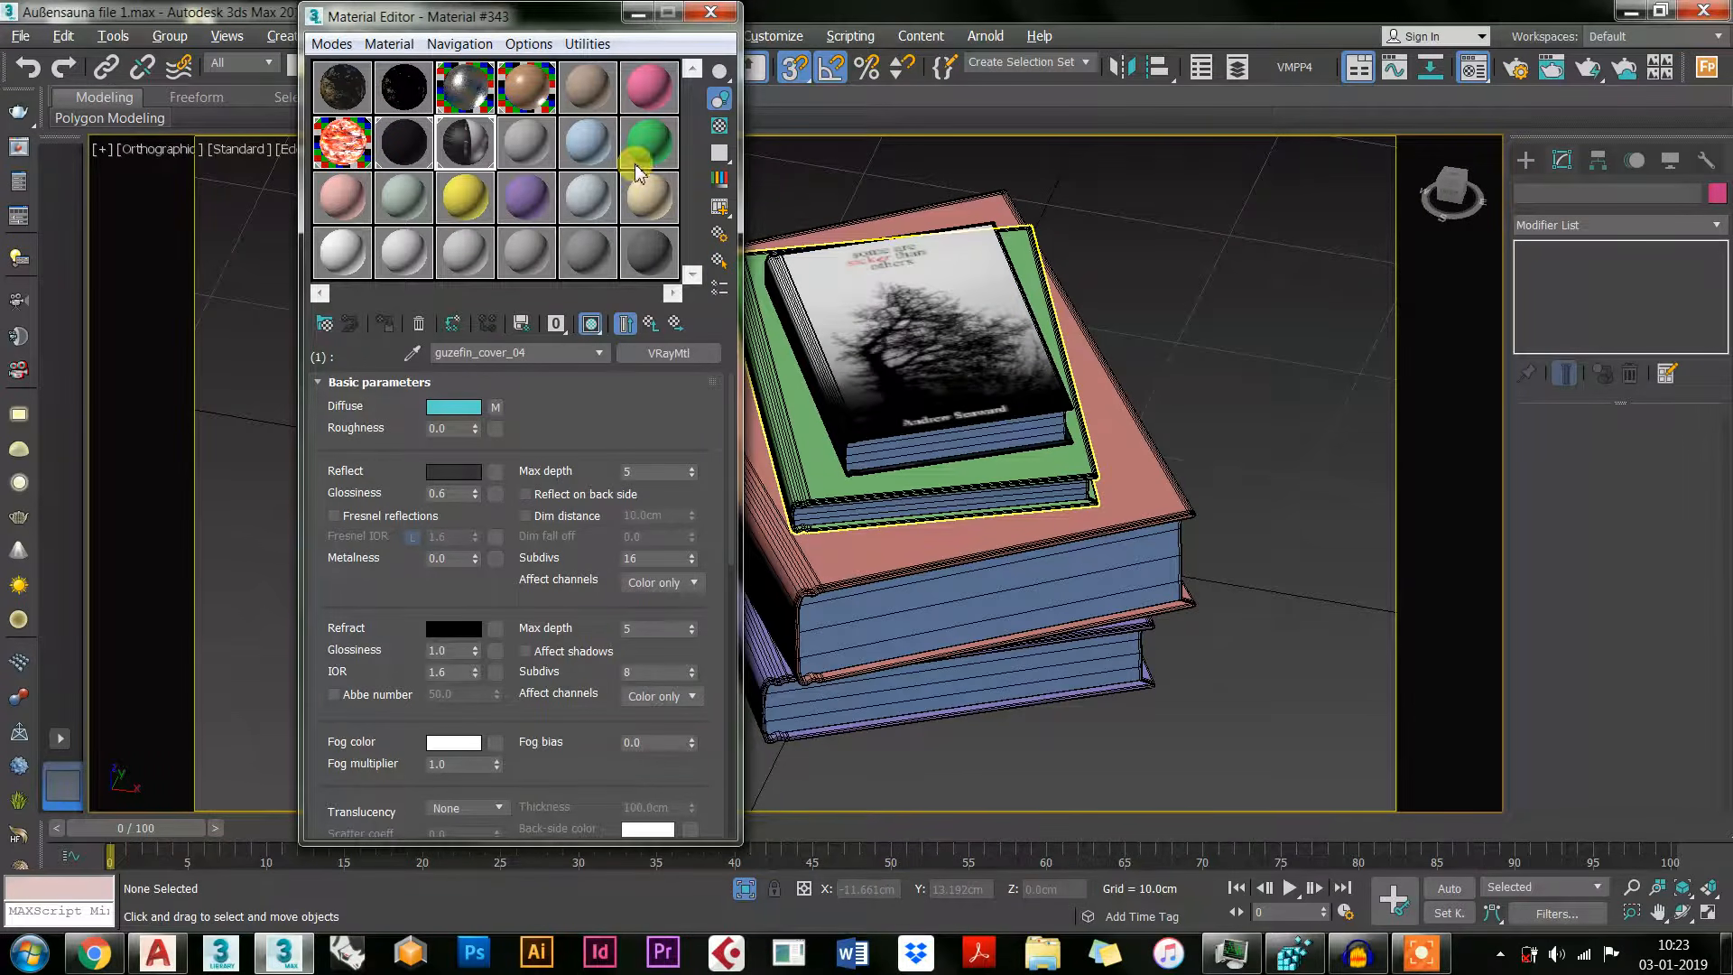
click(600, 355)
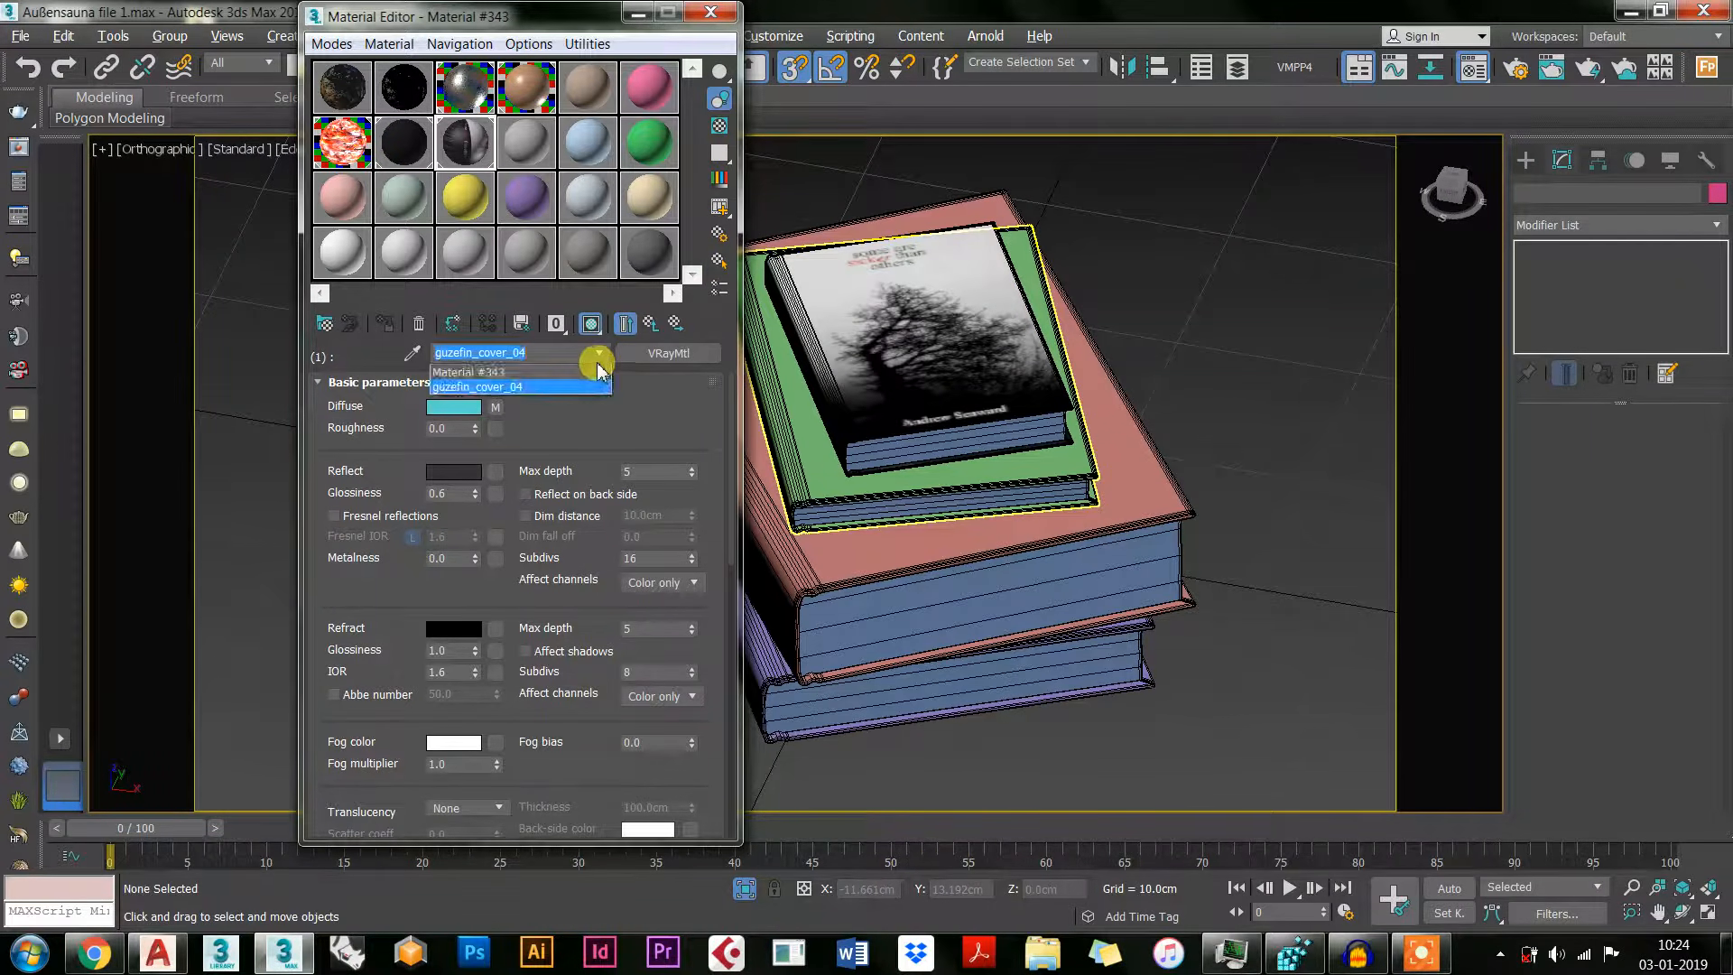
click(580, 369)
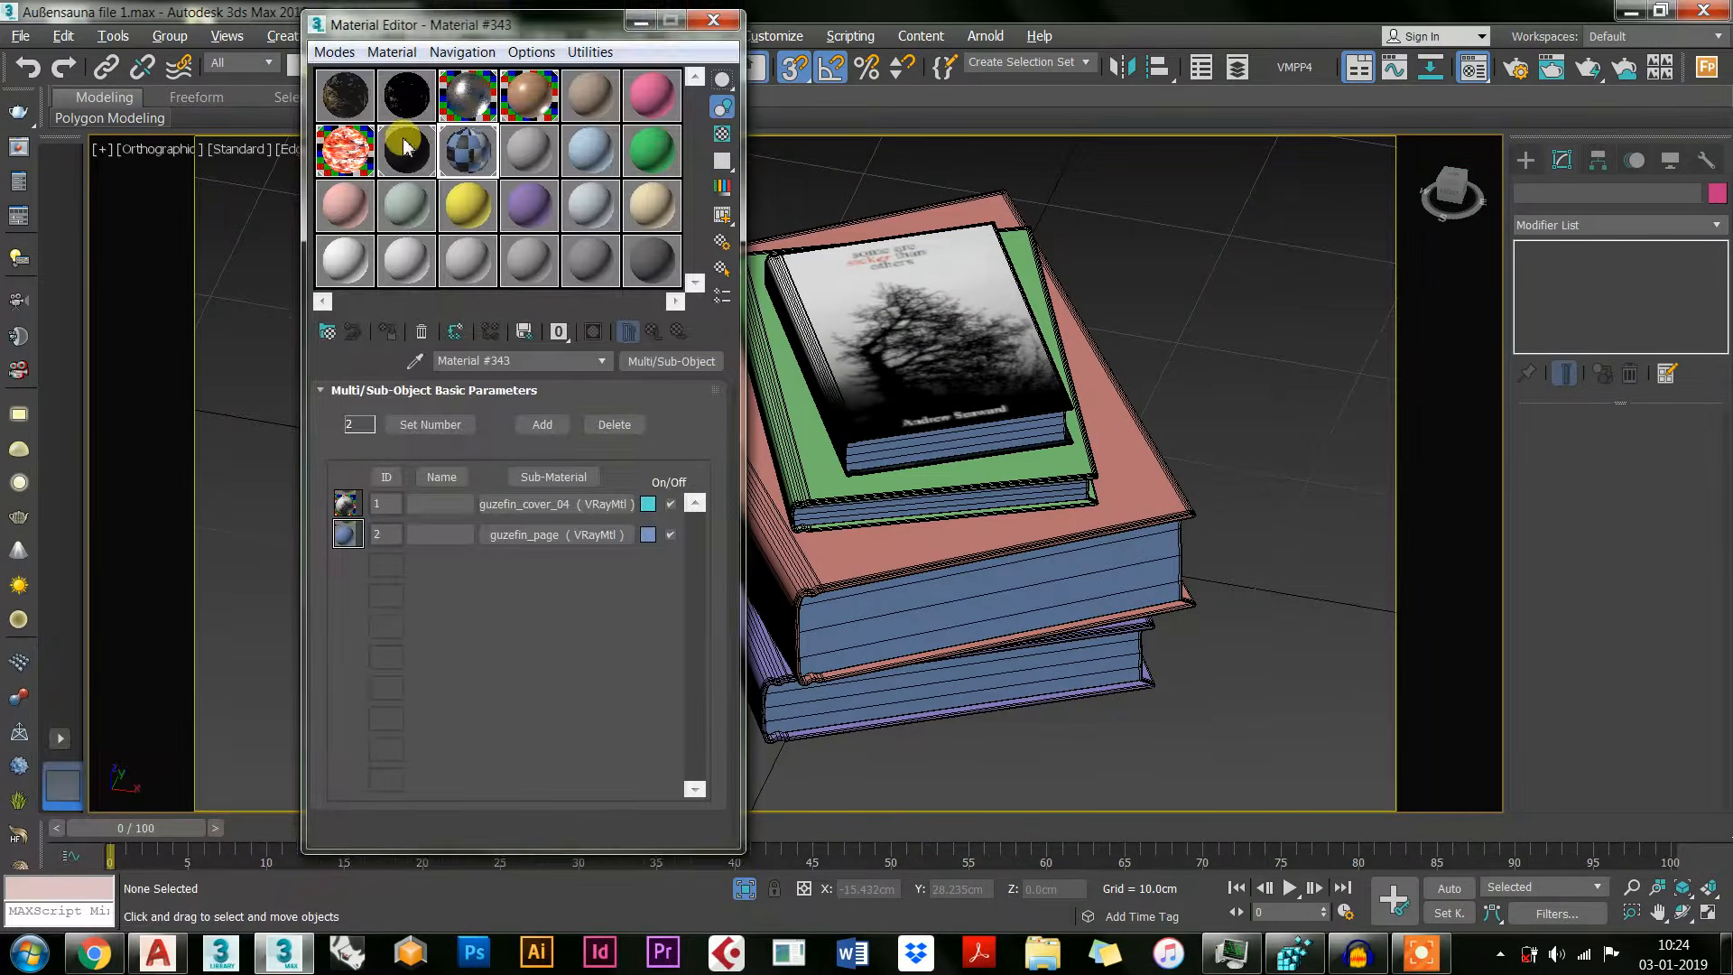
Step: Move the Material Editor clear of the books and start adding a new external files path in Configure User Paths
drag(417, 22, 73, 622)
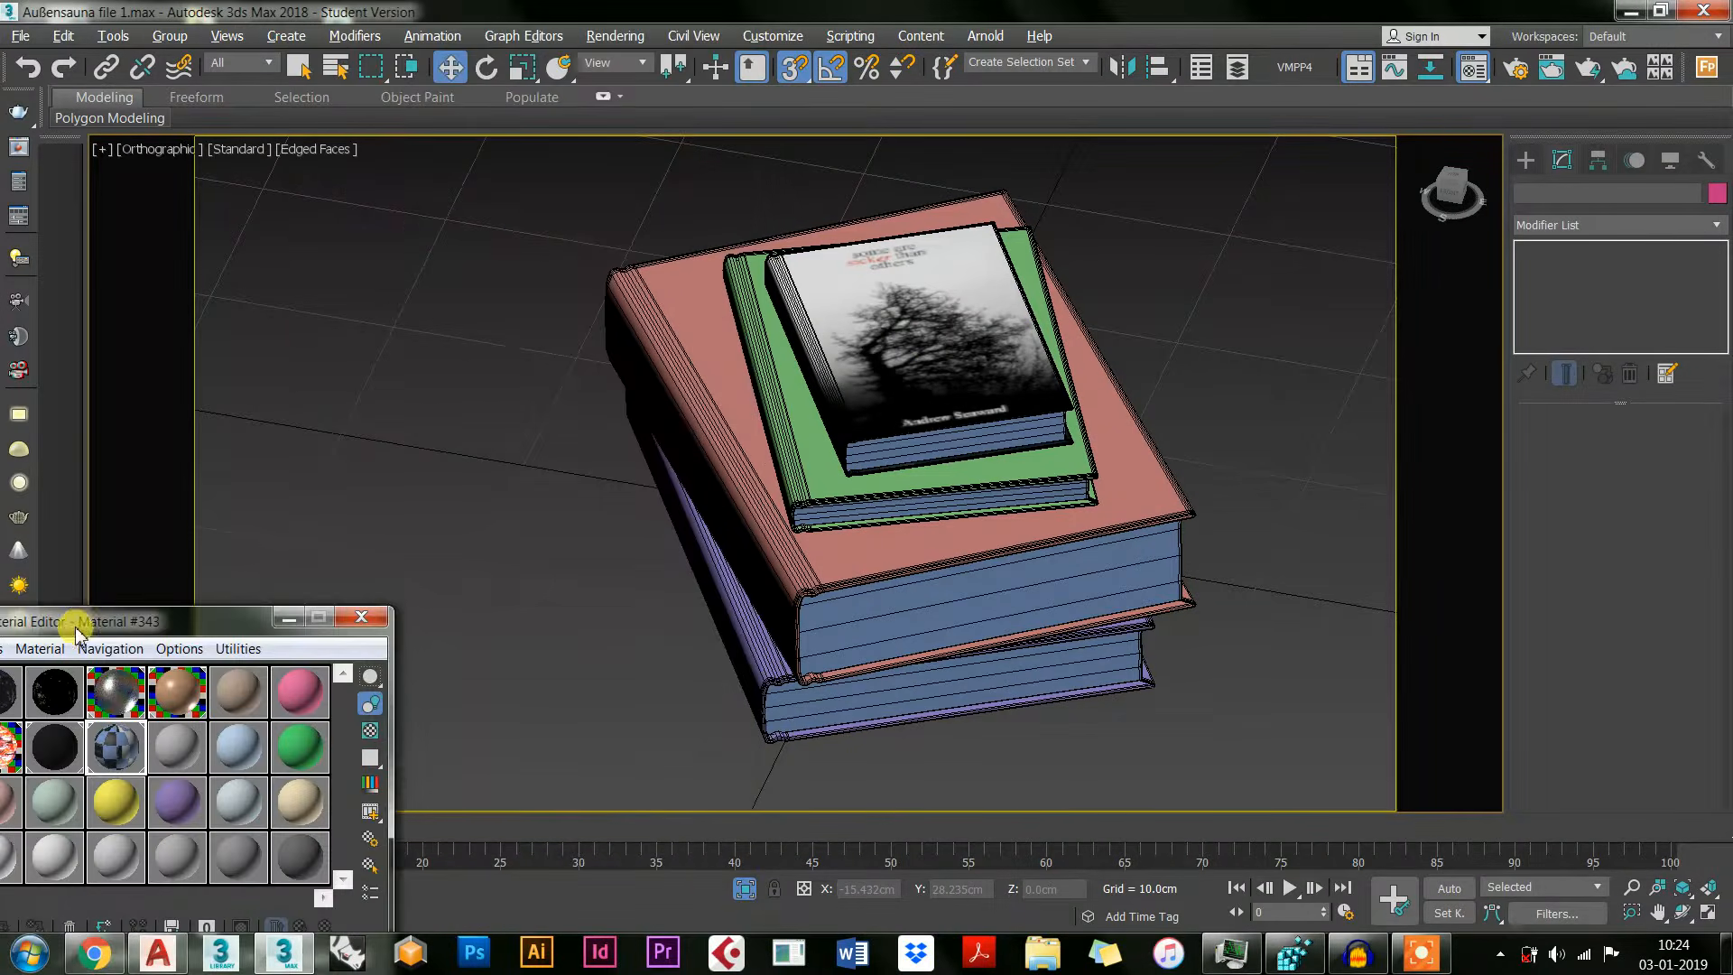
click(795, 36)
click(847, 261)
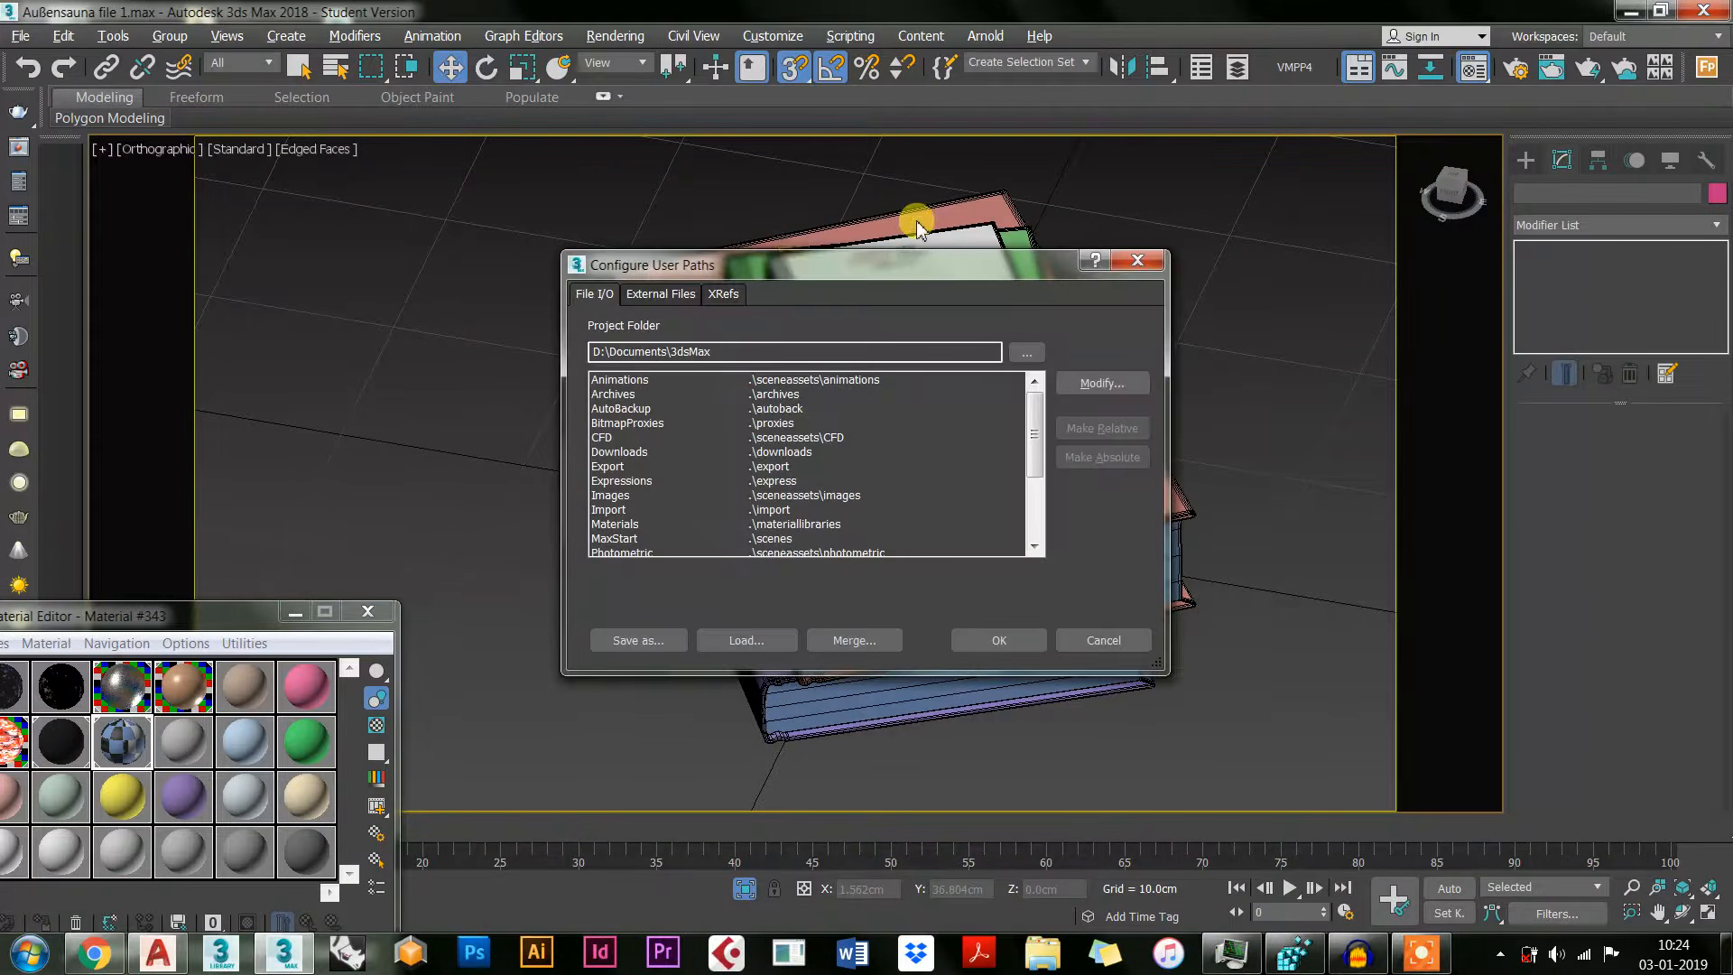
click(686, 291)
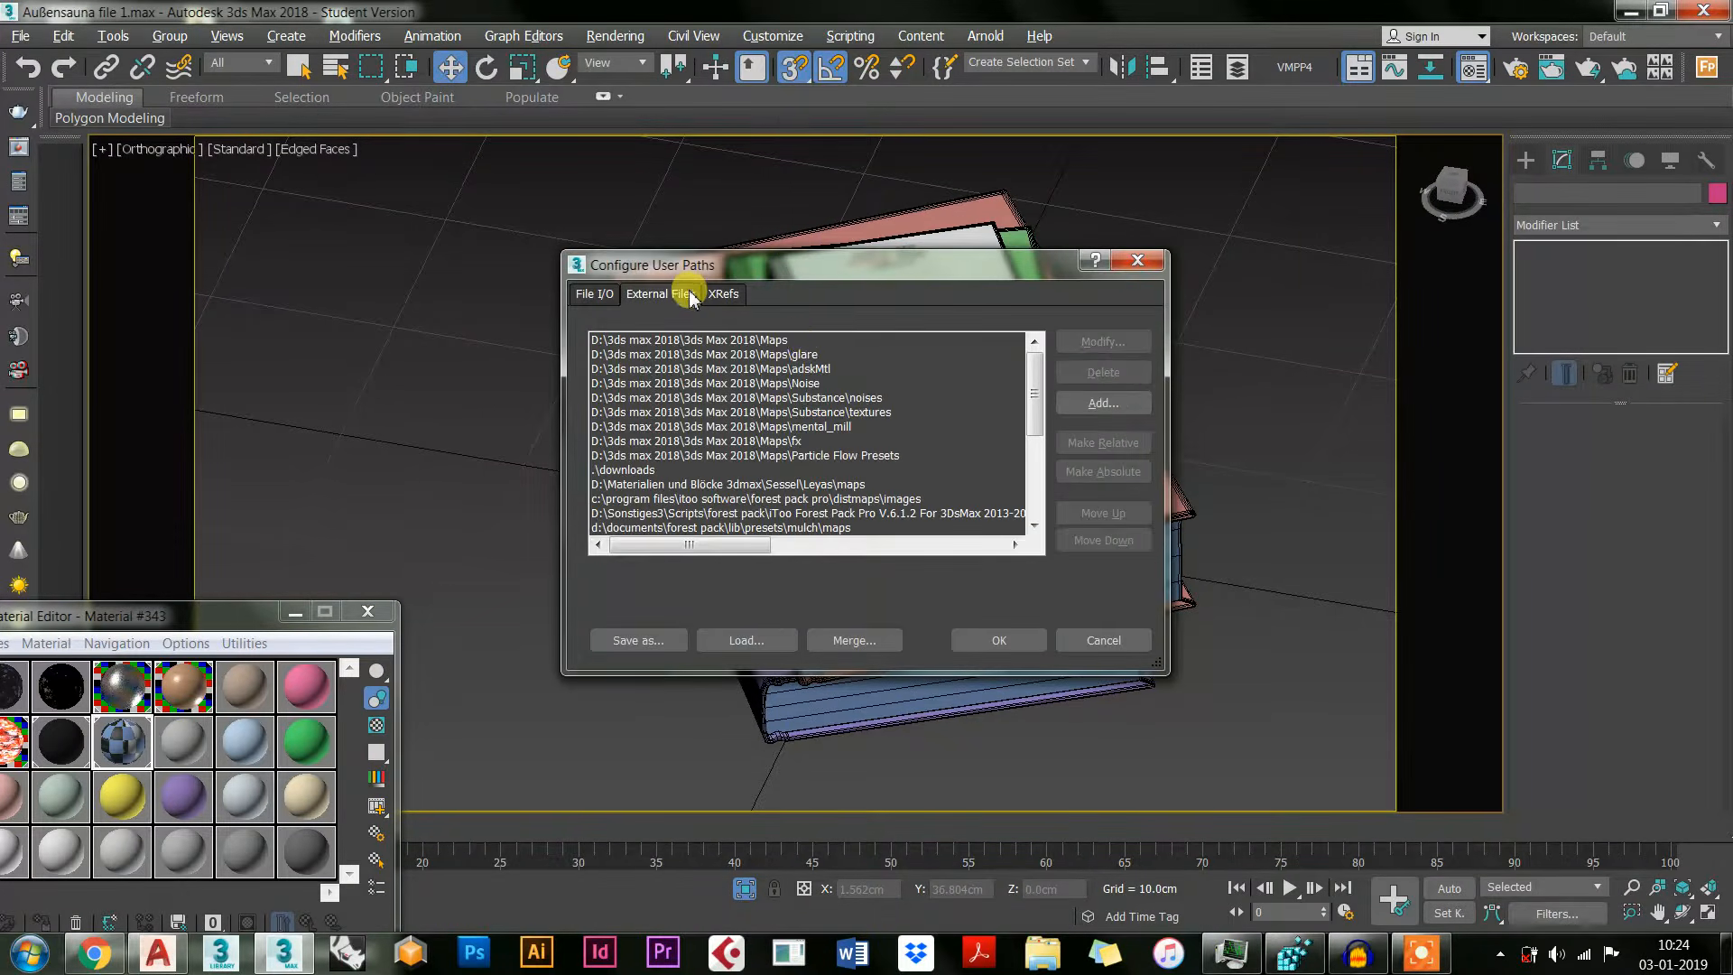
click(1084, 405)
Step: Add D:\Materialien und Blöcke 3dmax\Dekoration\Bücher und magazine\3dsky\guzefin_books as an external files path and accept the user path configuration
click(937, 262)
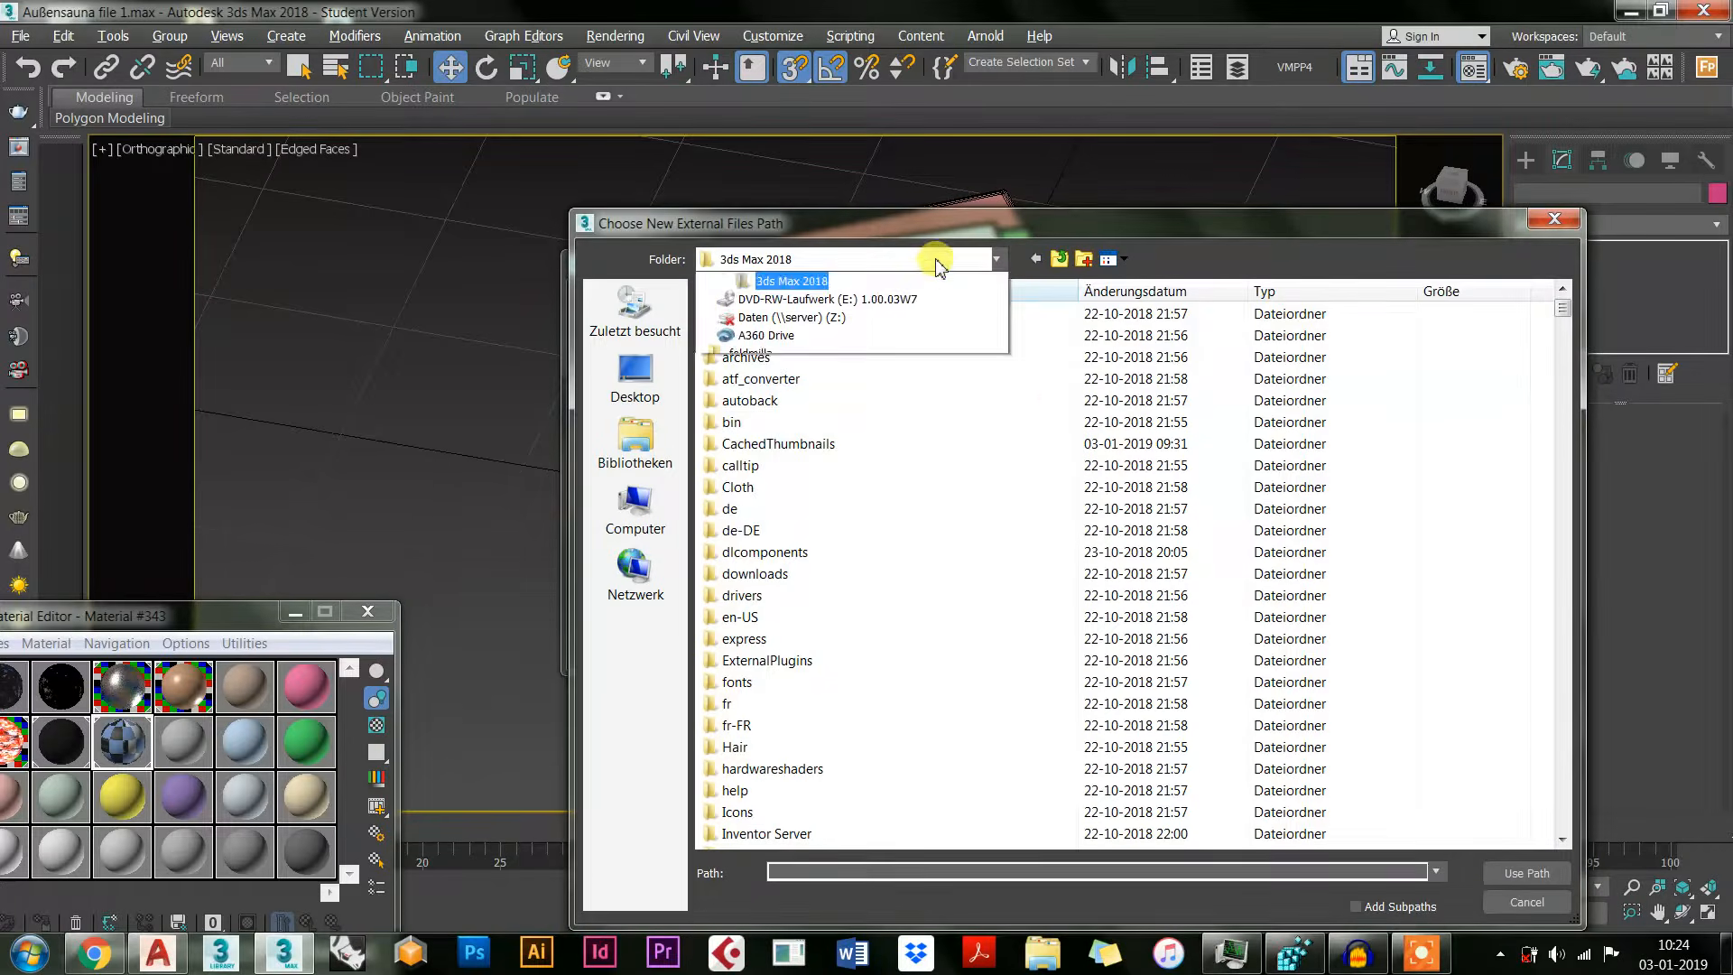
click(799, 436)
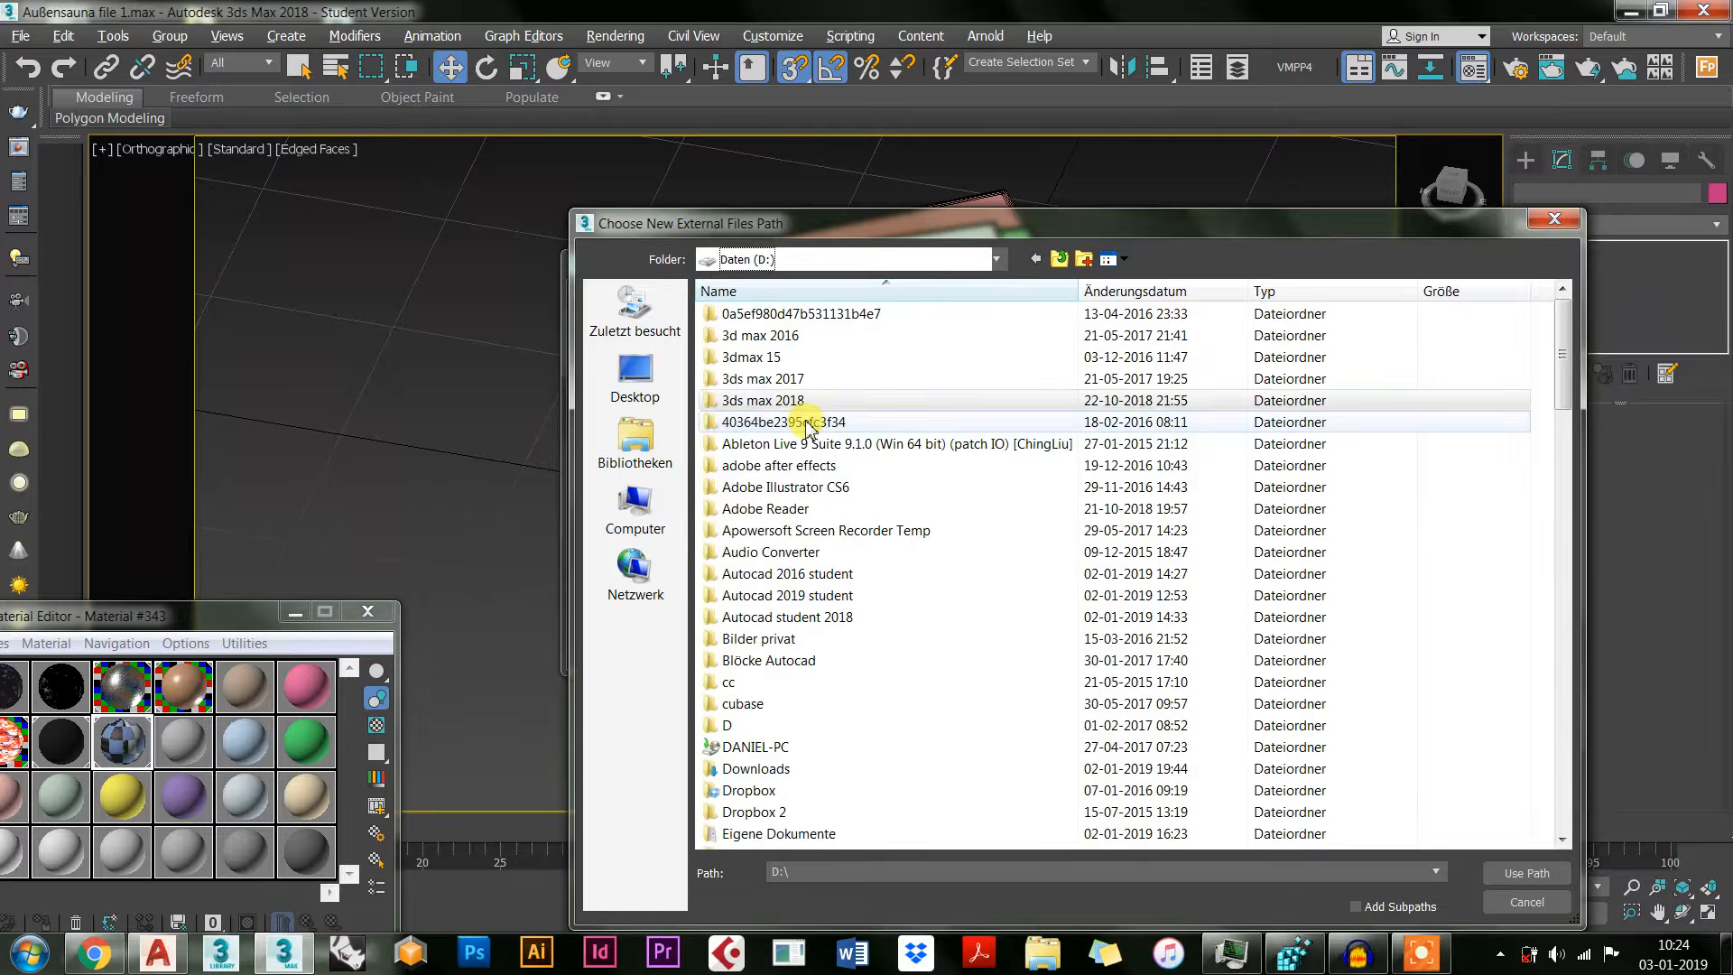
click(808, 422)
scroll(806, 428, down, 10)
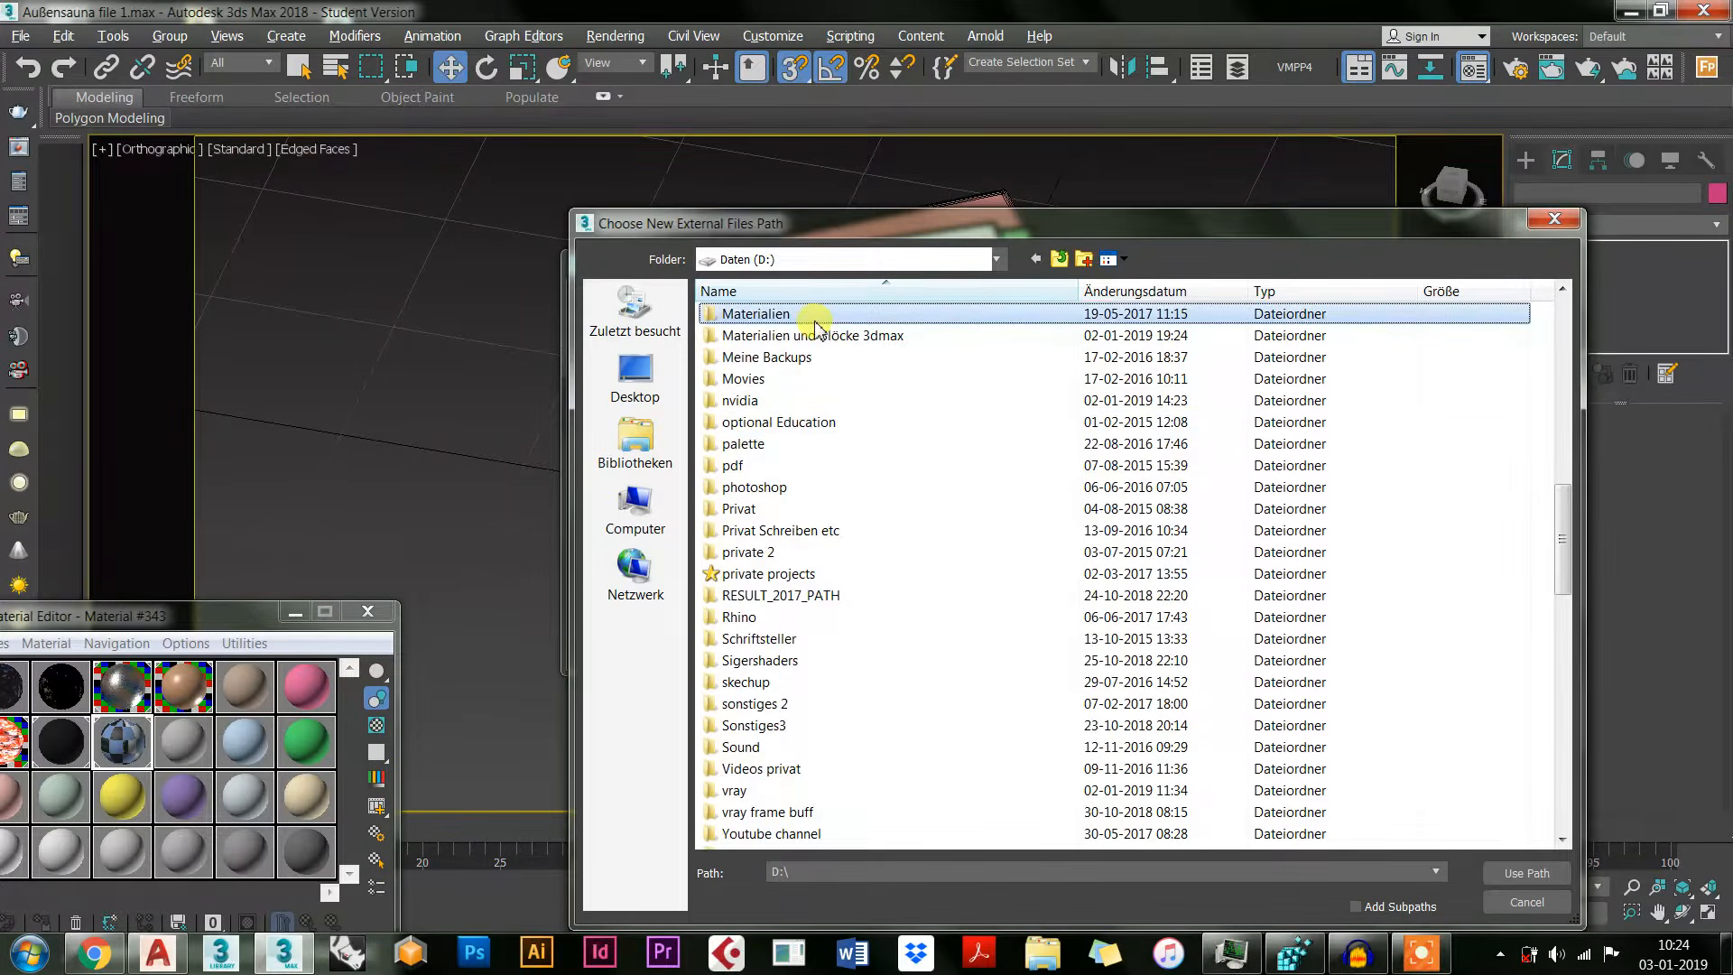
double_click(785, 337)
scroll(815, 341, down, 10)
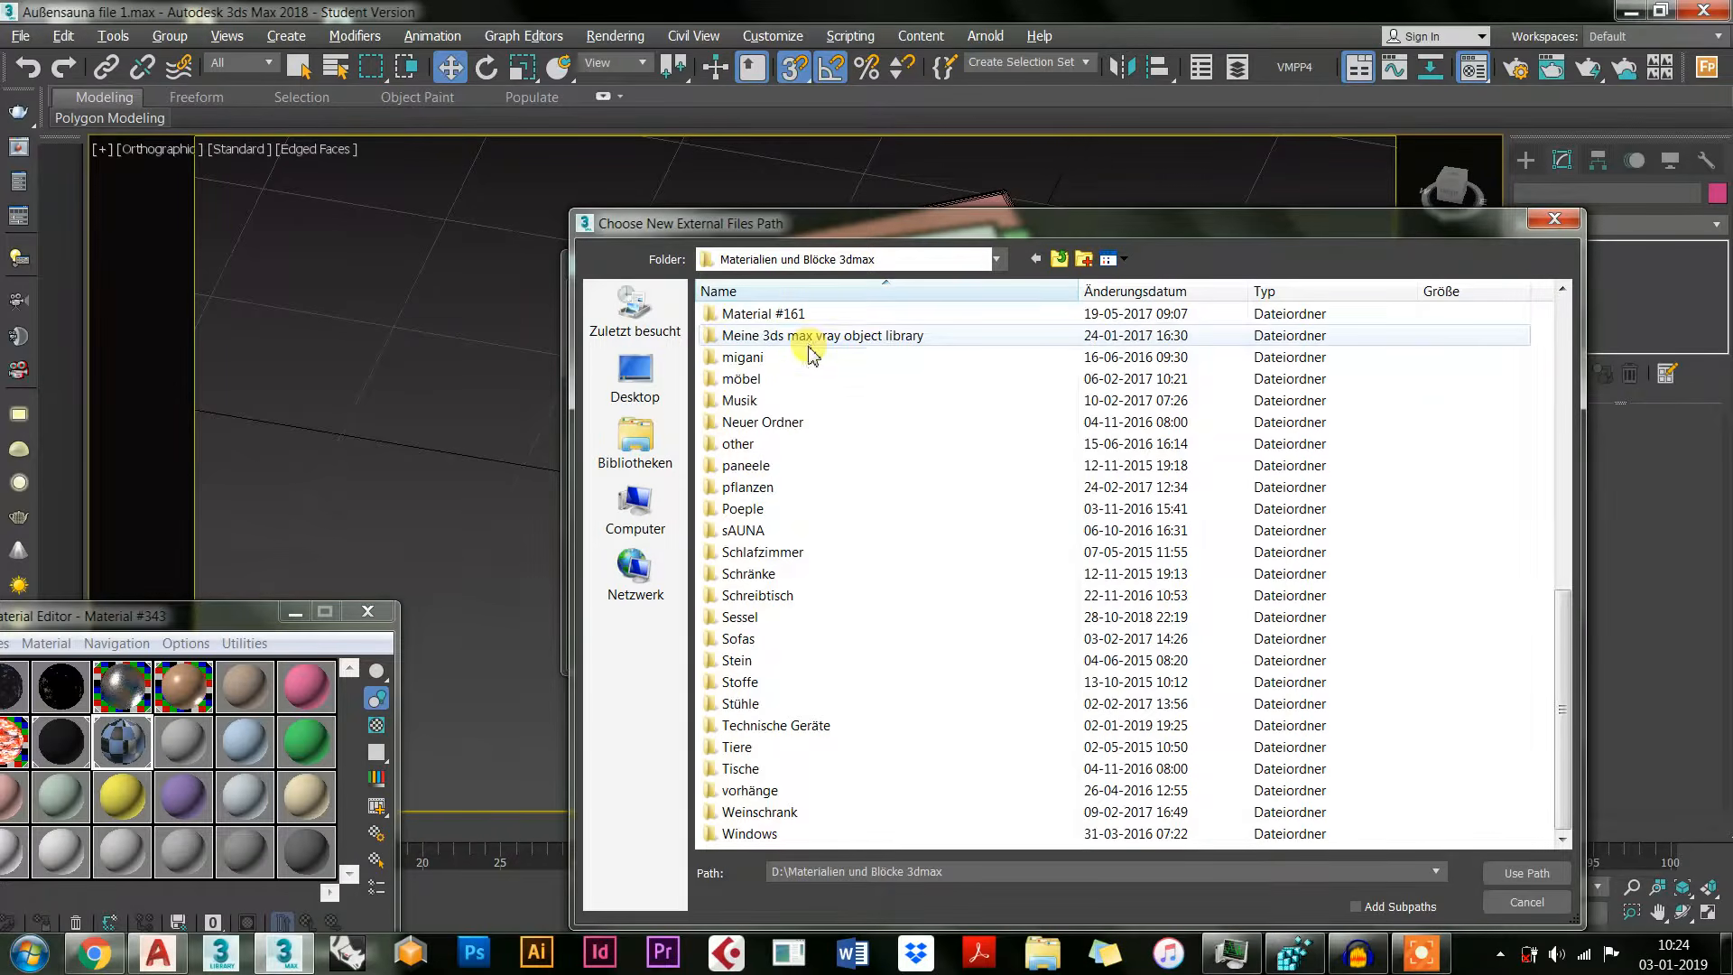
scroll(810, 352, up, 8)
double_click(802, 366)
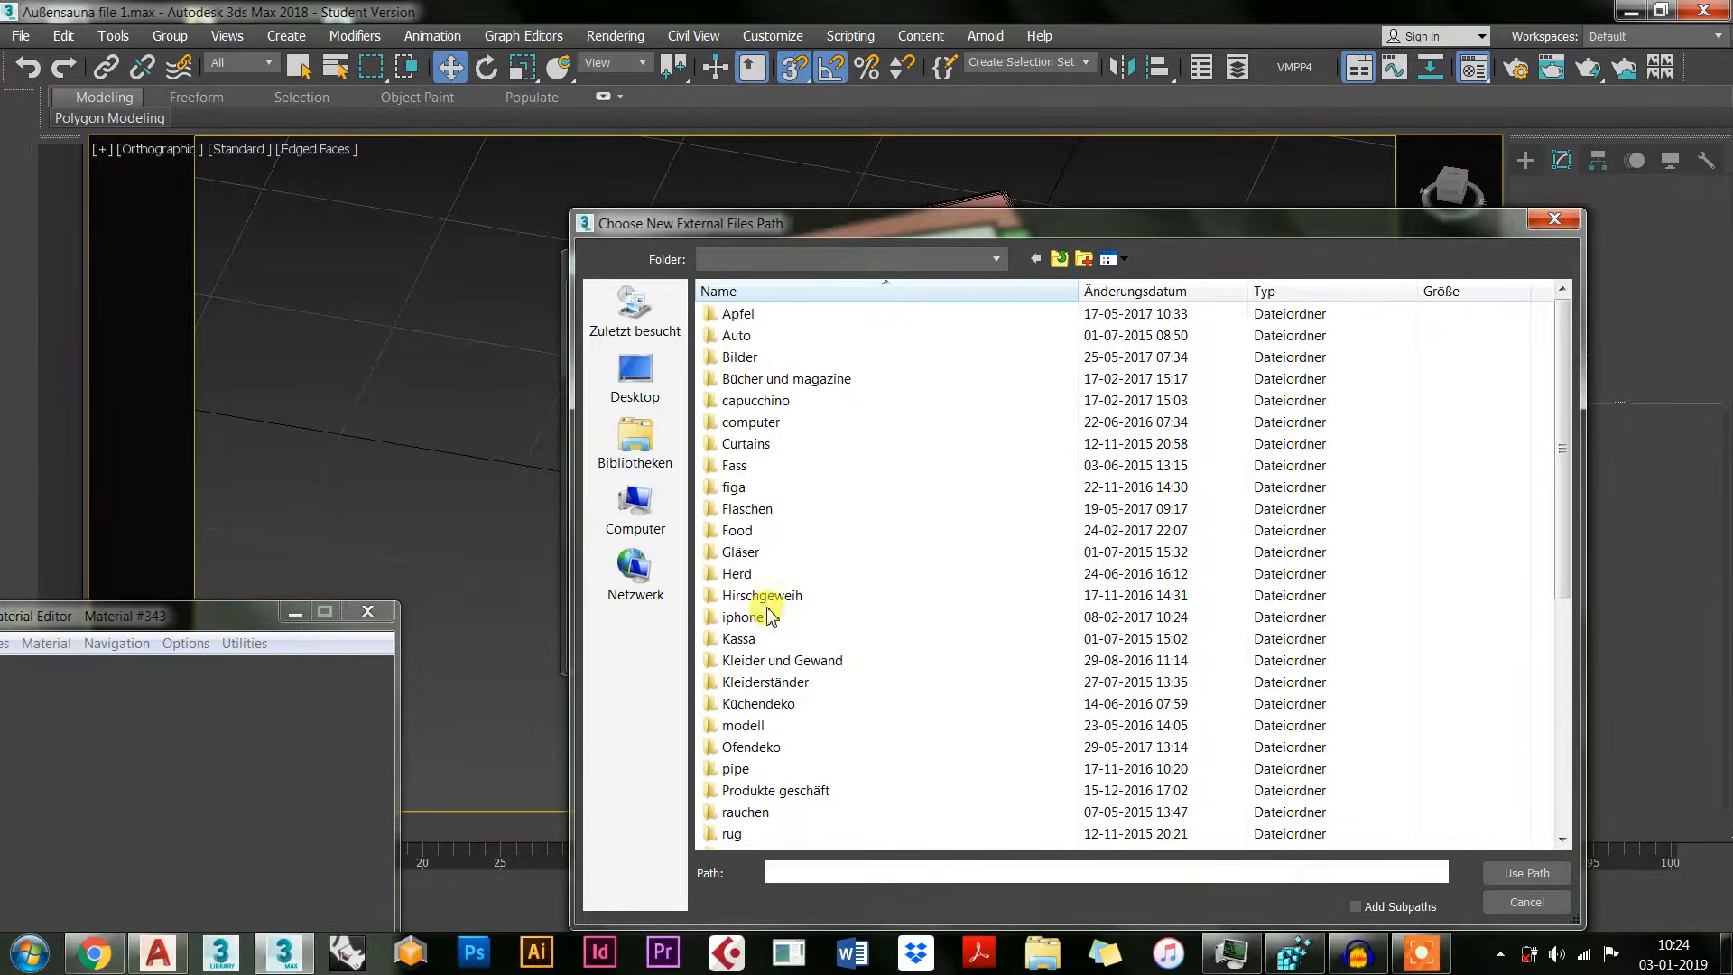
double_click(773, 379)
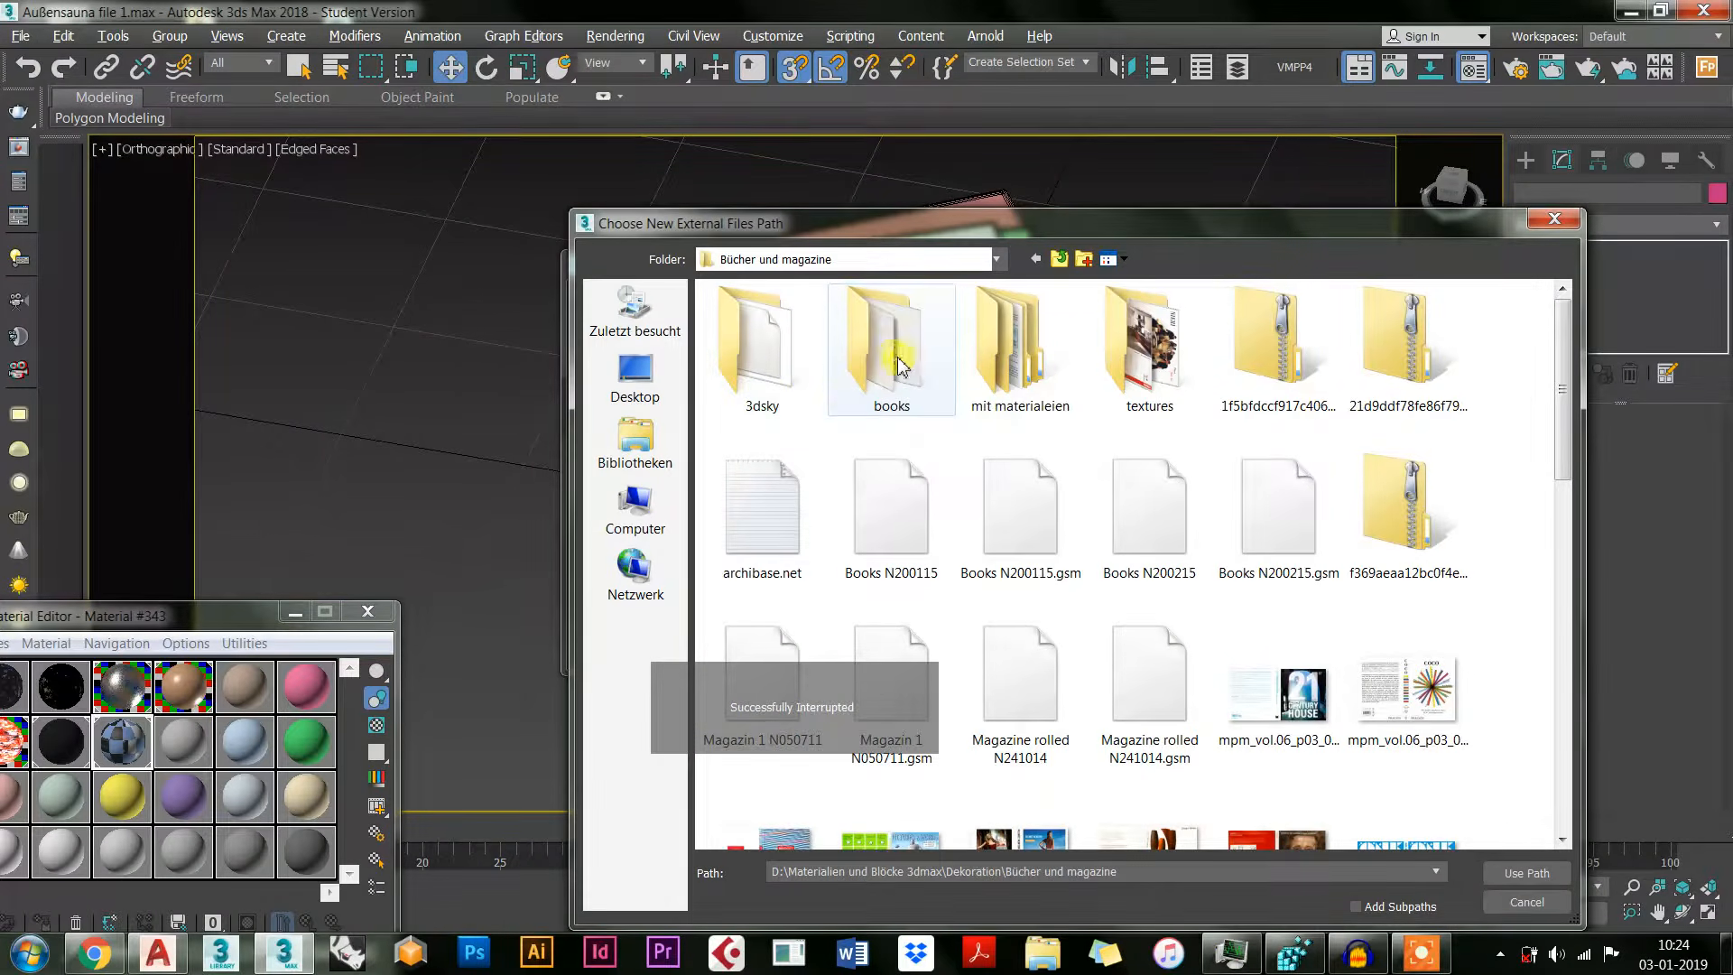
double_click(781, 363)
double_click(773, 311)
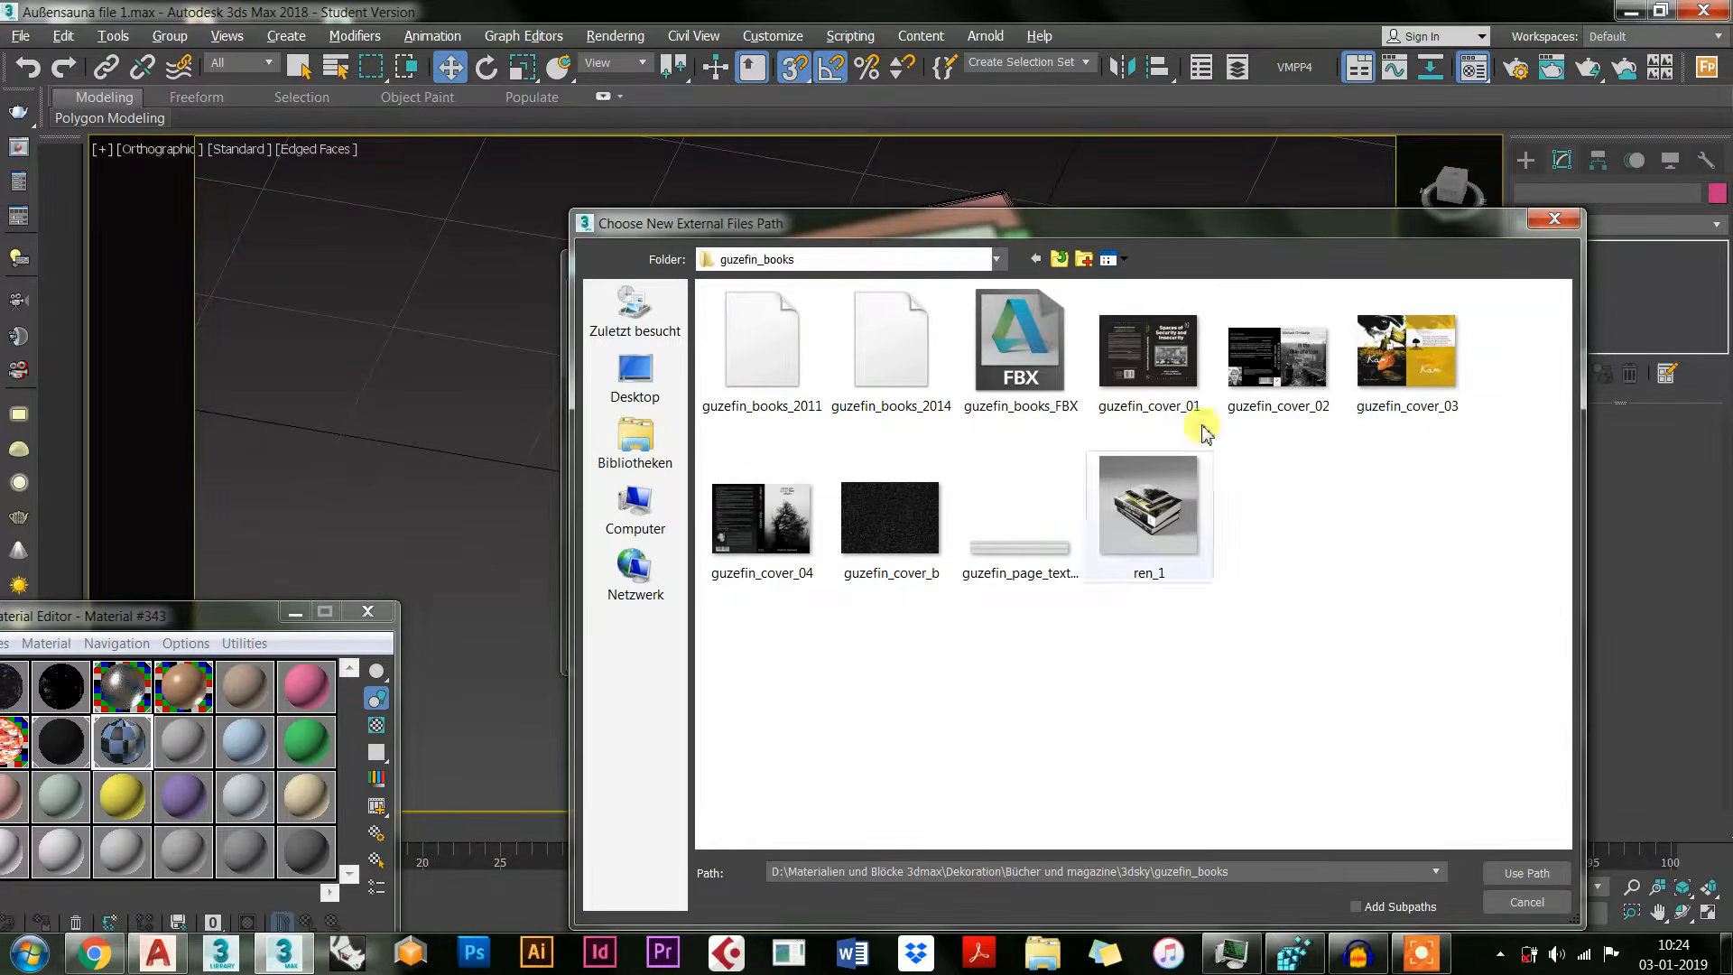
click(1523, 874)
click(975, 646)
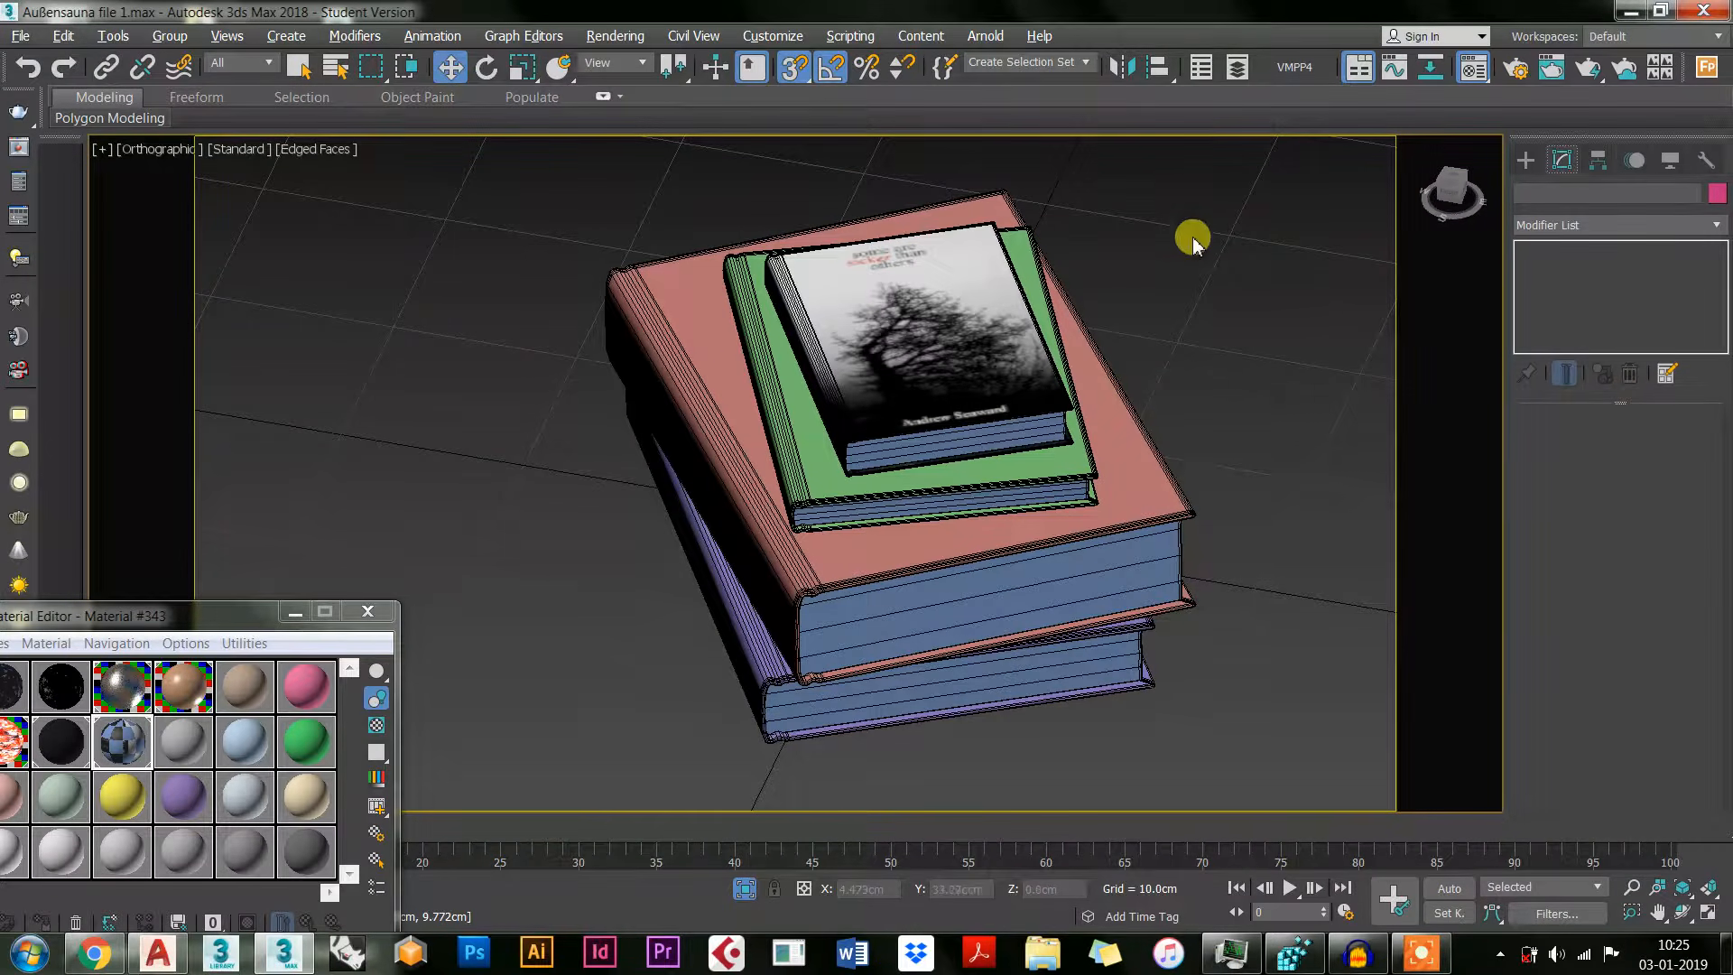
Step: Display all materials in the viewport as shaded materials with maps
click(228, 37)
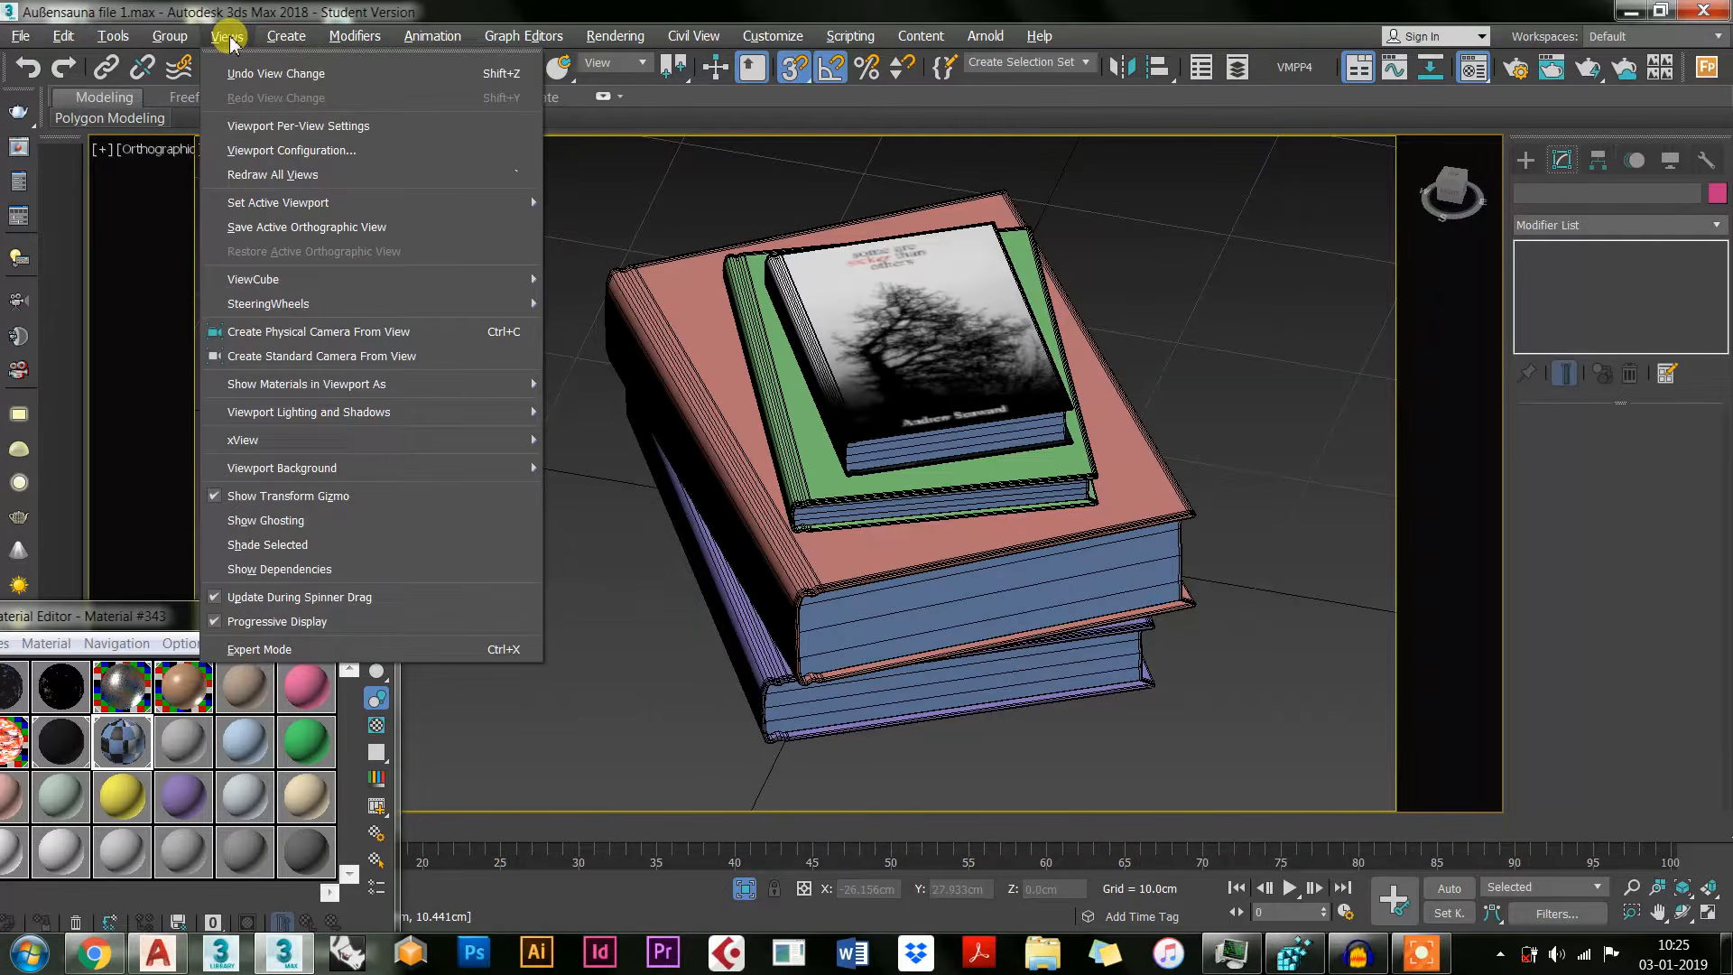
mouse_move(454, 383)
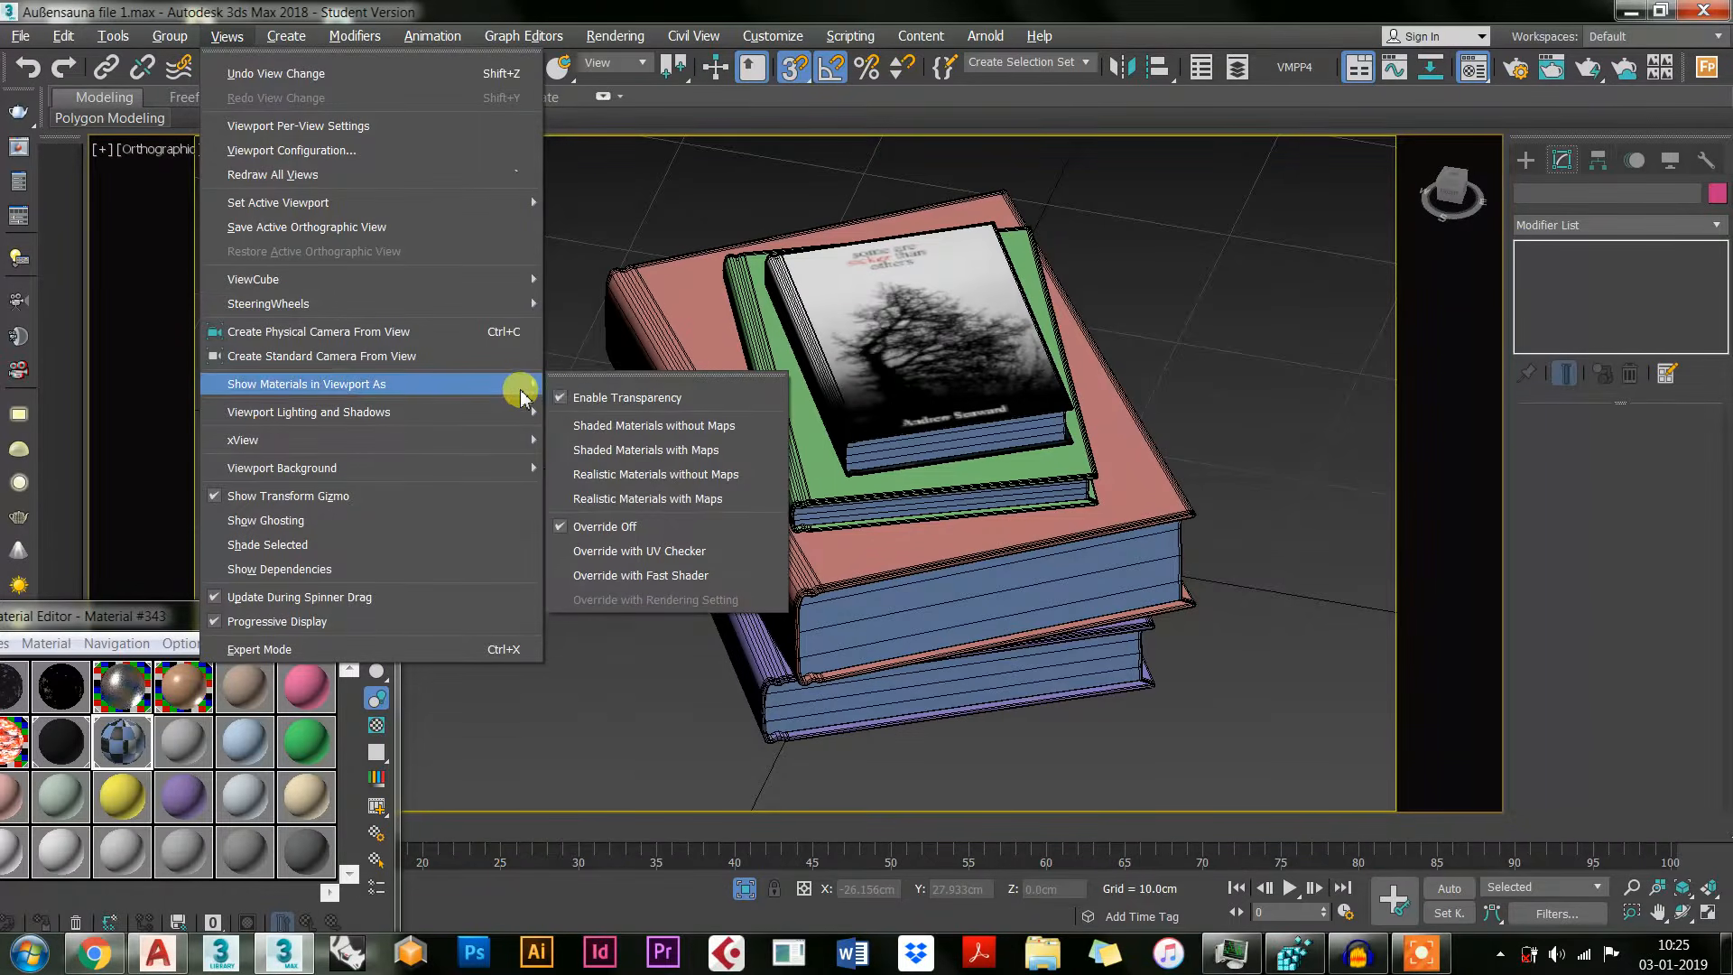
mouse_move(528, 383)
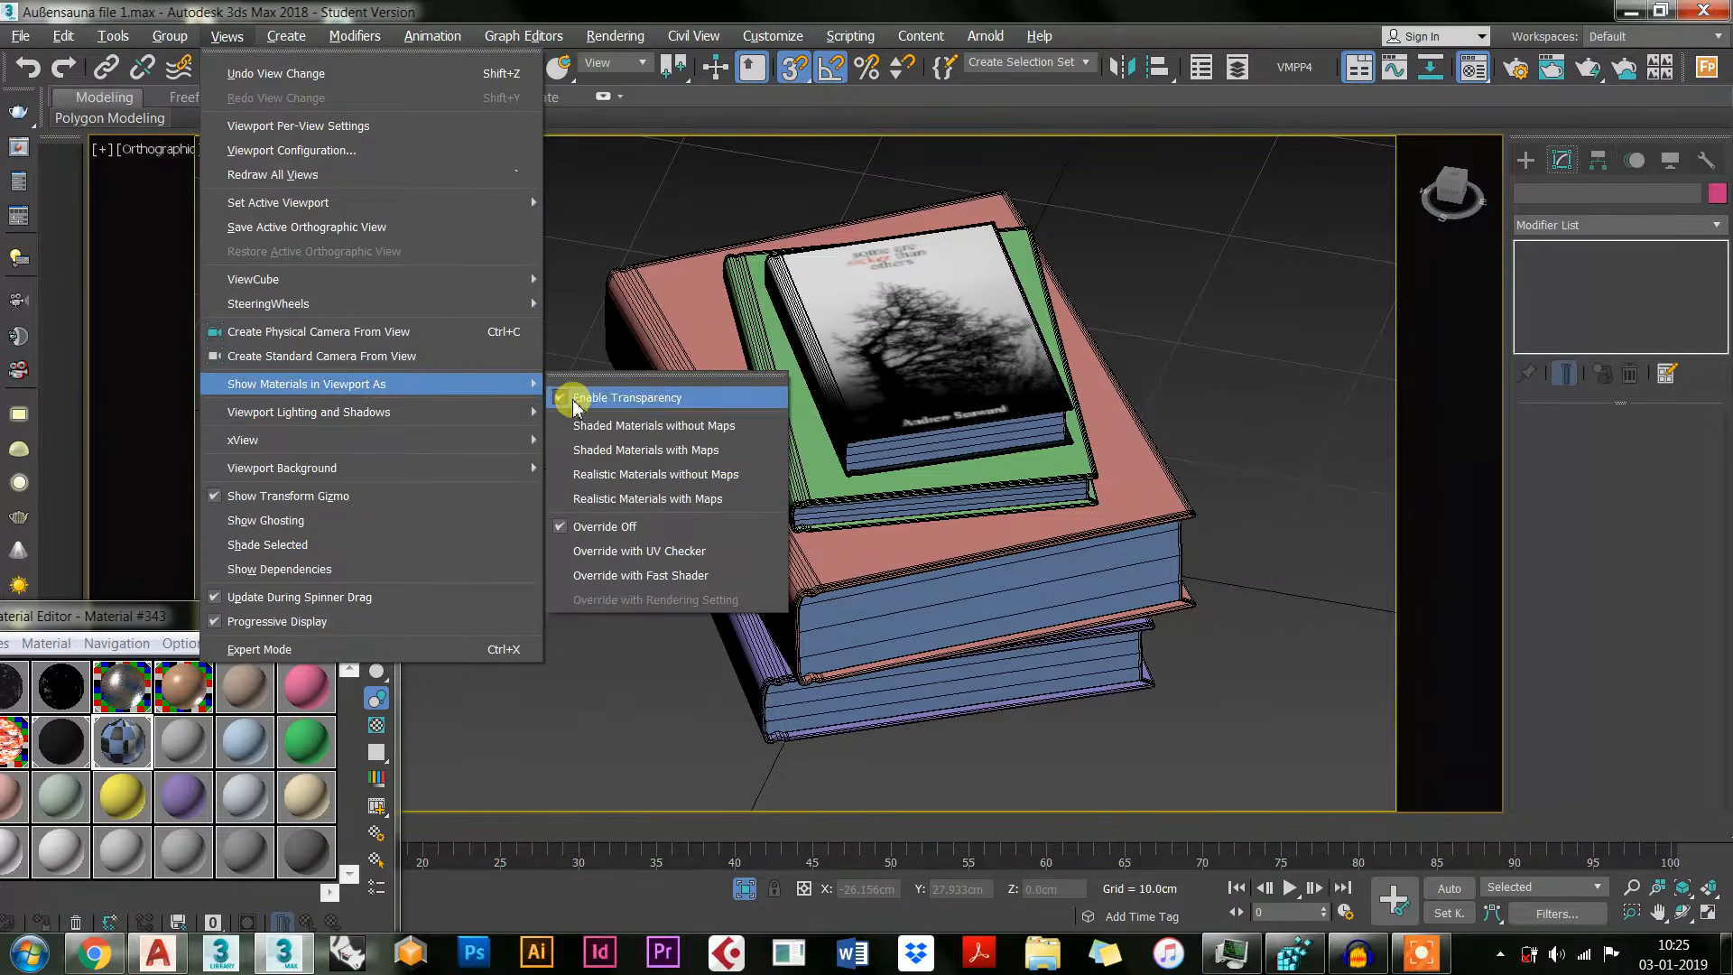
click(619, 452)
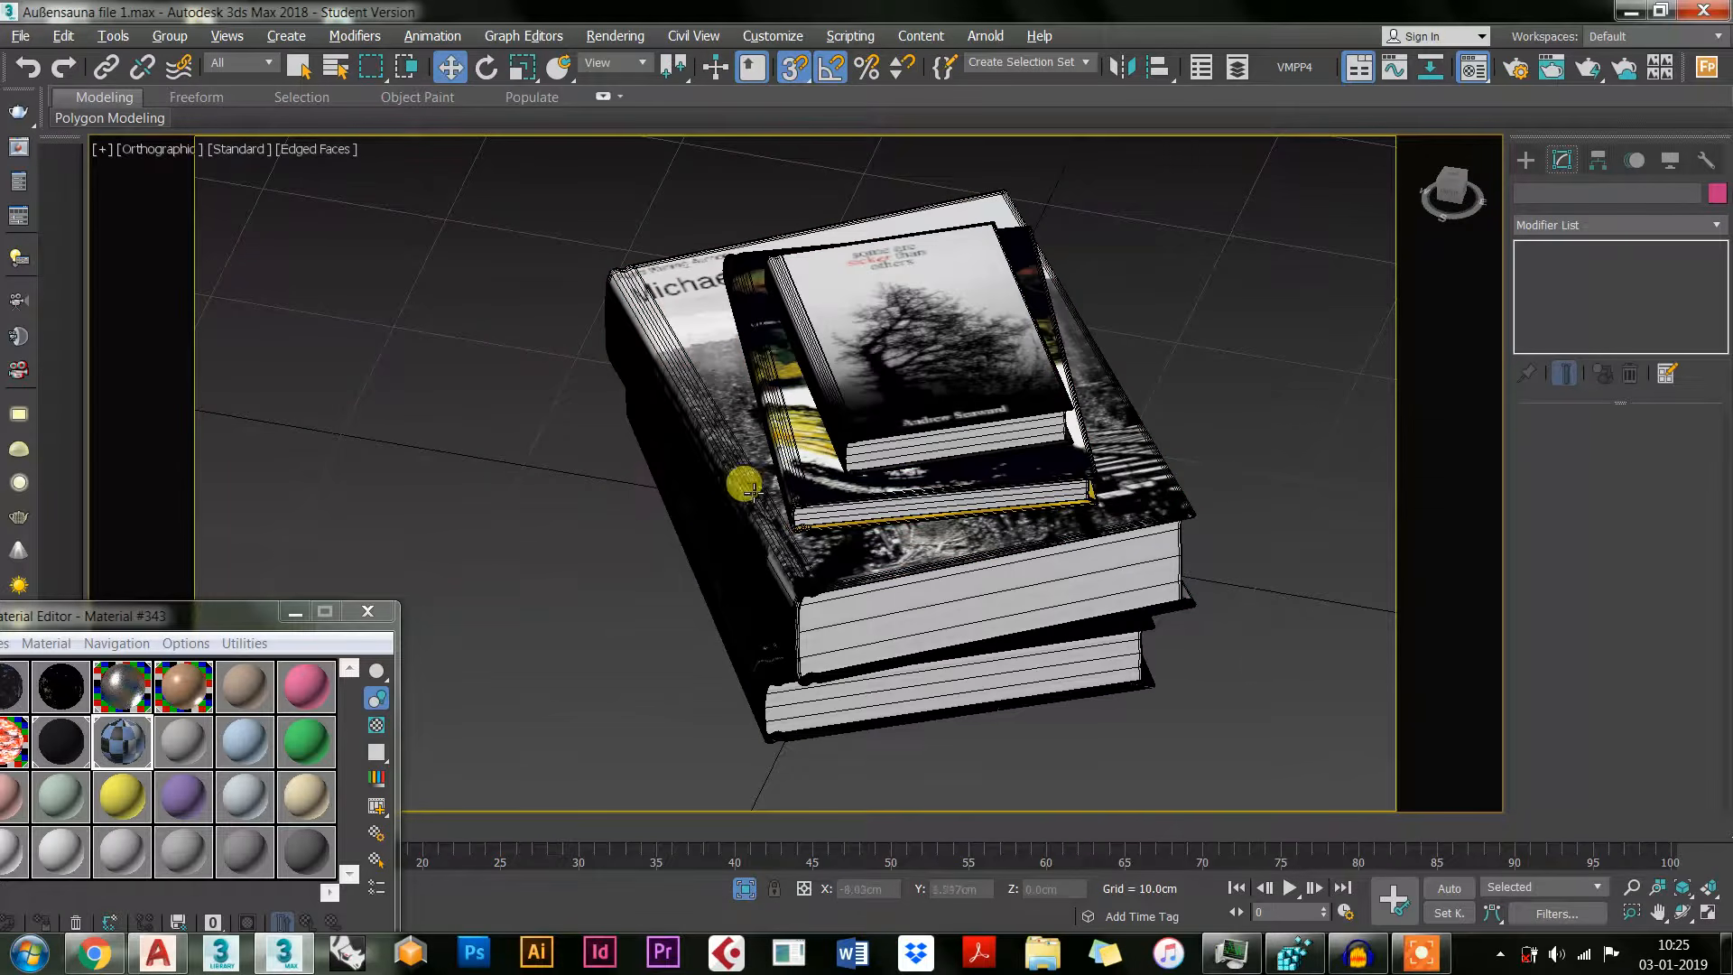
Step: Select all four stacked books and group them under the name Books
alt+middle_drag(839, 603, 939, 511)
scroll(890, 551, down, 6)
drag(1142, 562, 788, 189)
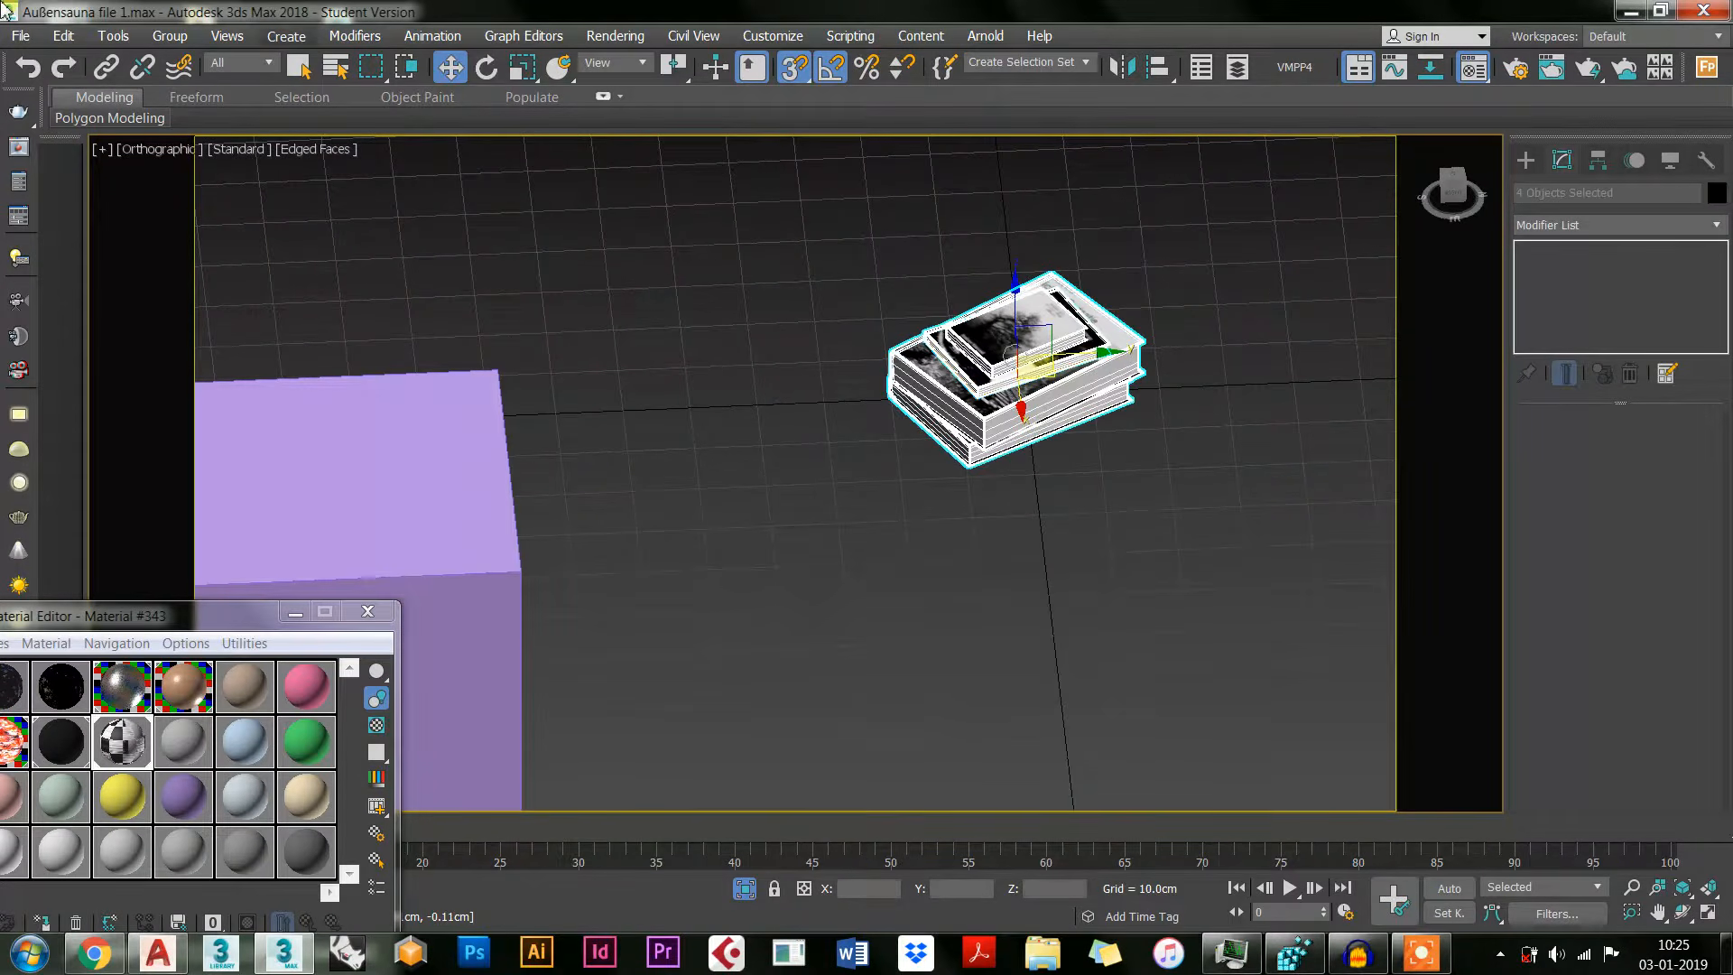
click(171, 35)
click(193, 68)
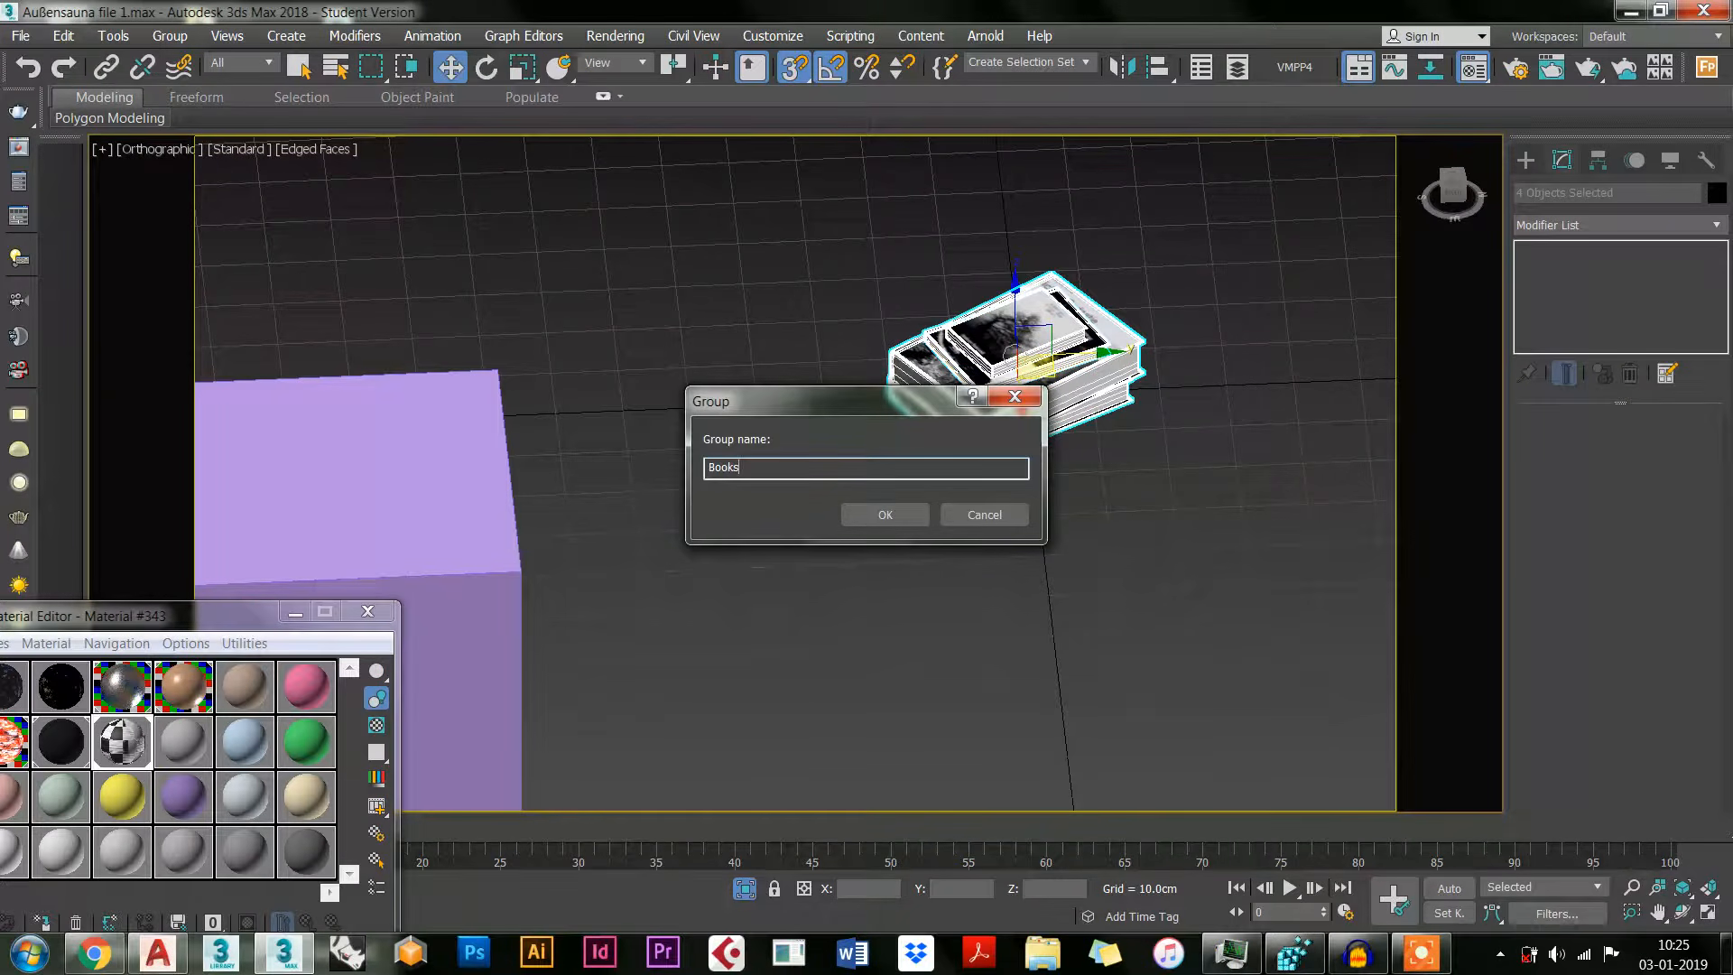
text(Books)
key(Return)
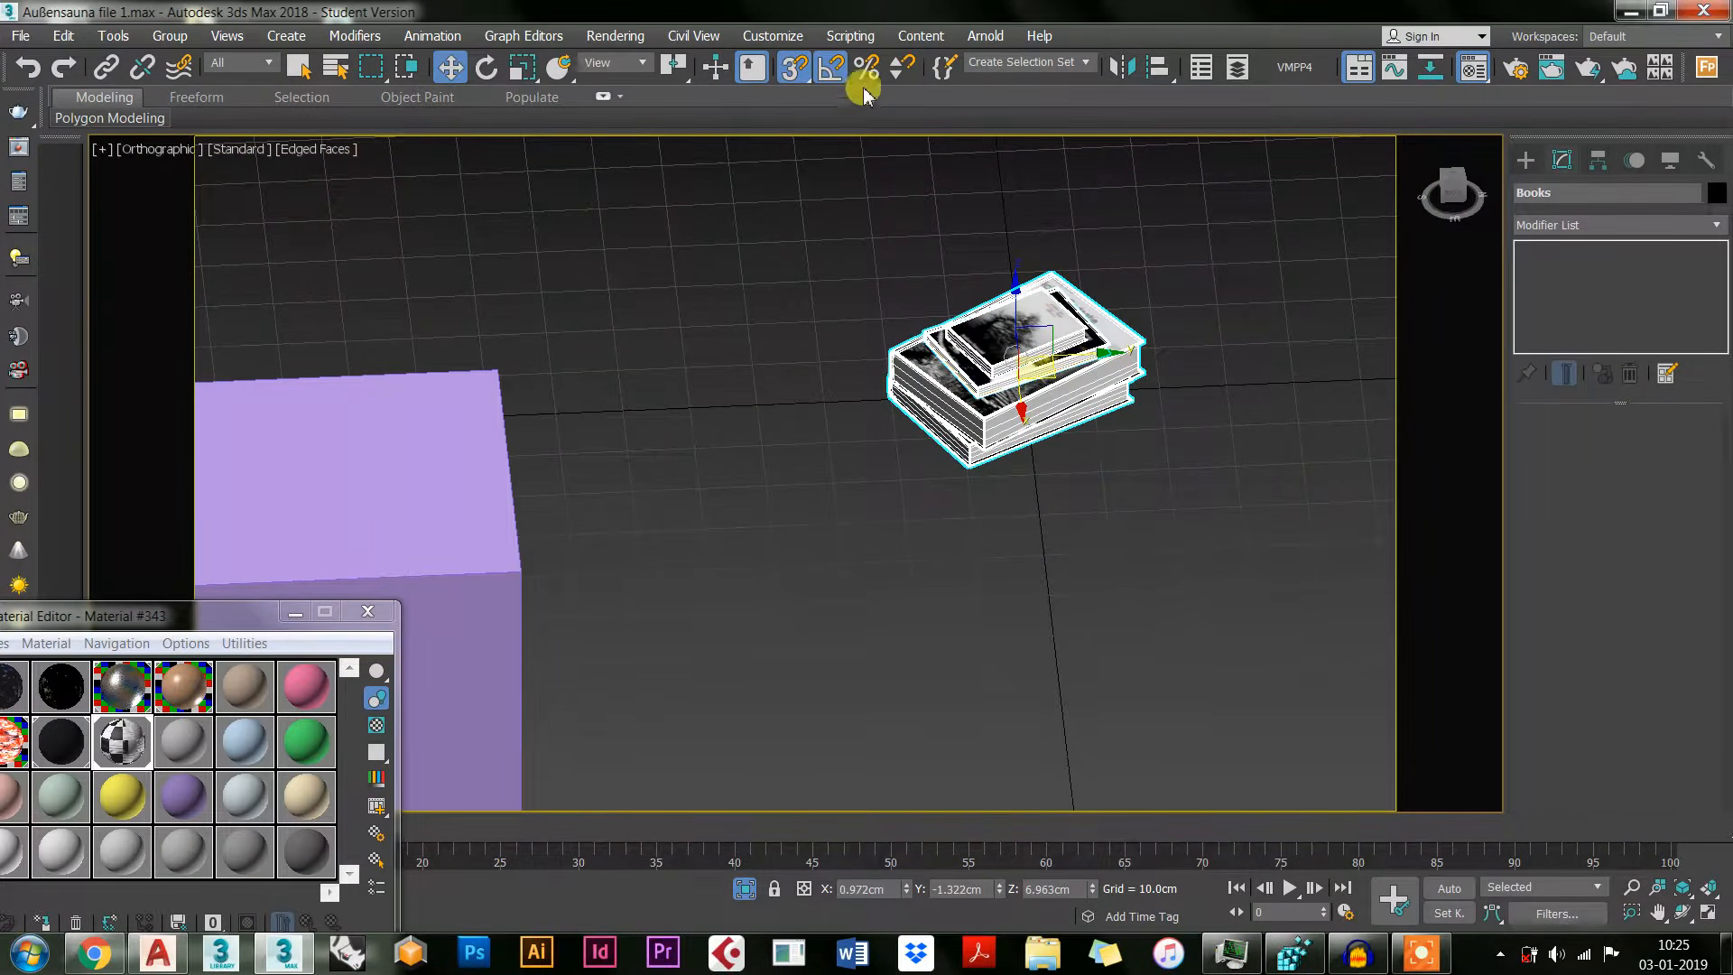
Step: Configure the Place tool for the Books group with Use Base As Pivot enabled and Rotate disabled
right_click(562, 68)
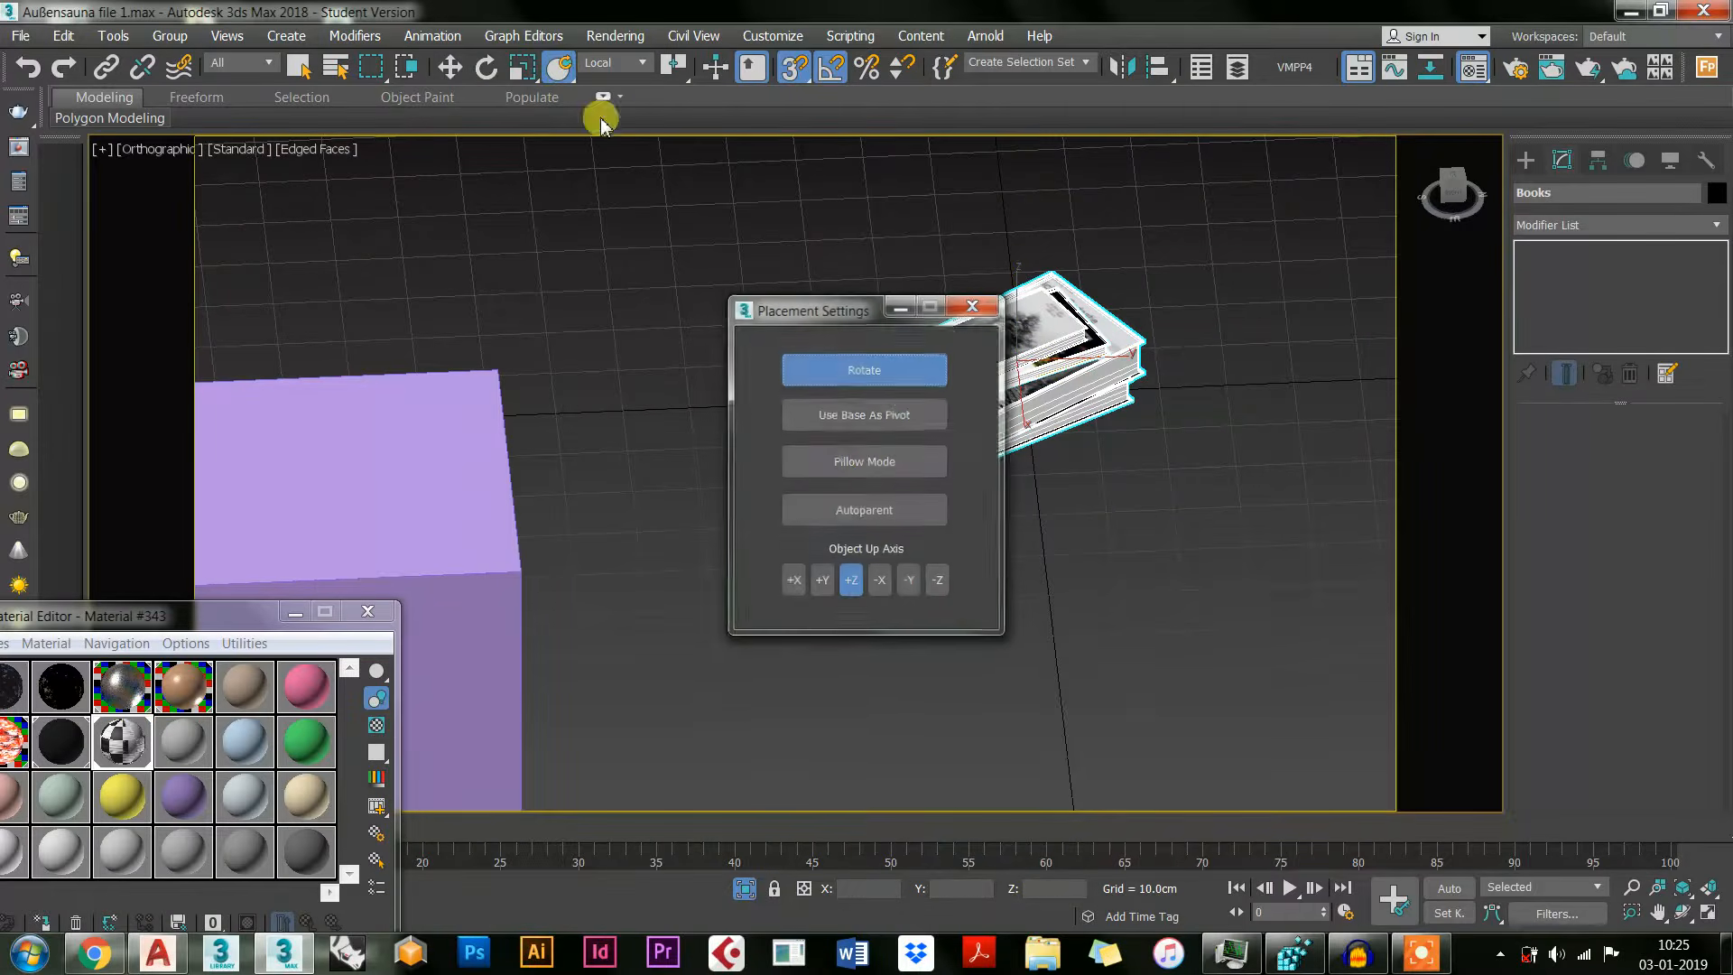
click(878, 406)
click(862, 368)
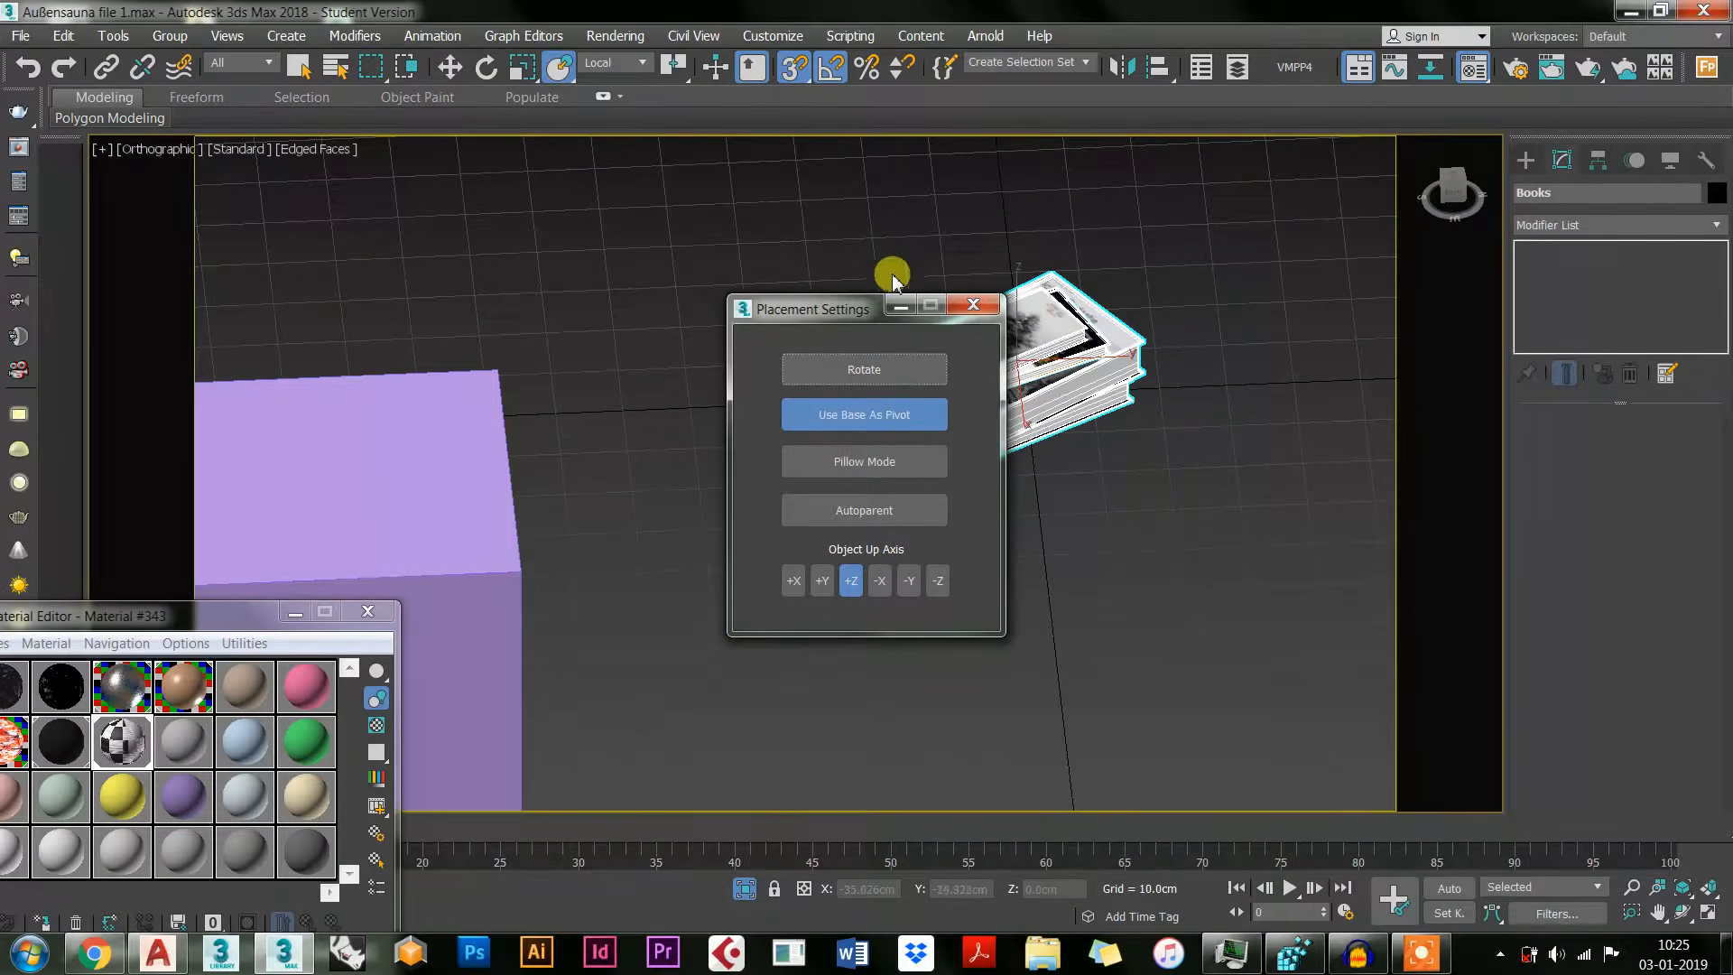
click(975, 306)
Step: Place the Books group on the top face of the purple box and view it from above
scroll(789, 415, down, 5)
middle_drag(789, 414, 967, 368)
drag(1071, 335, 754, 376)
scroll(755, 380, up, 5)
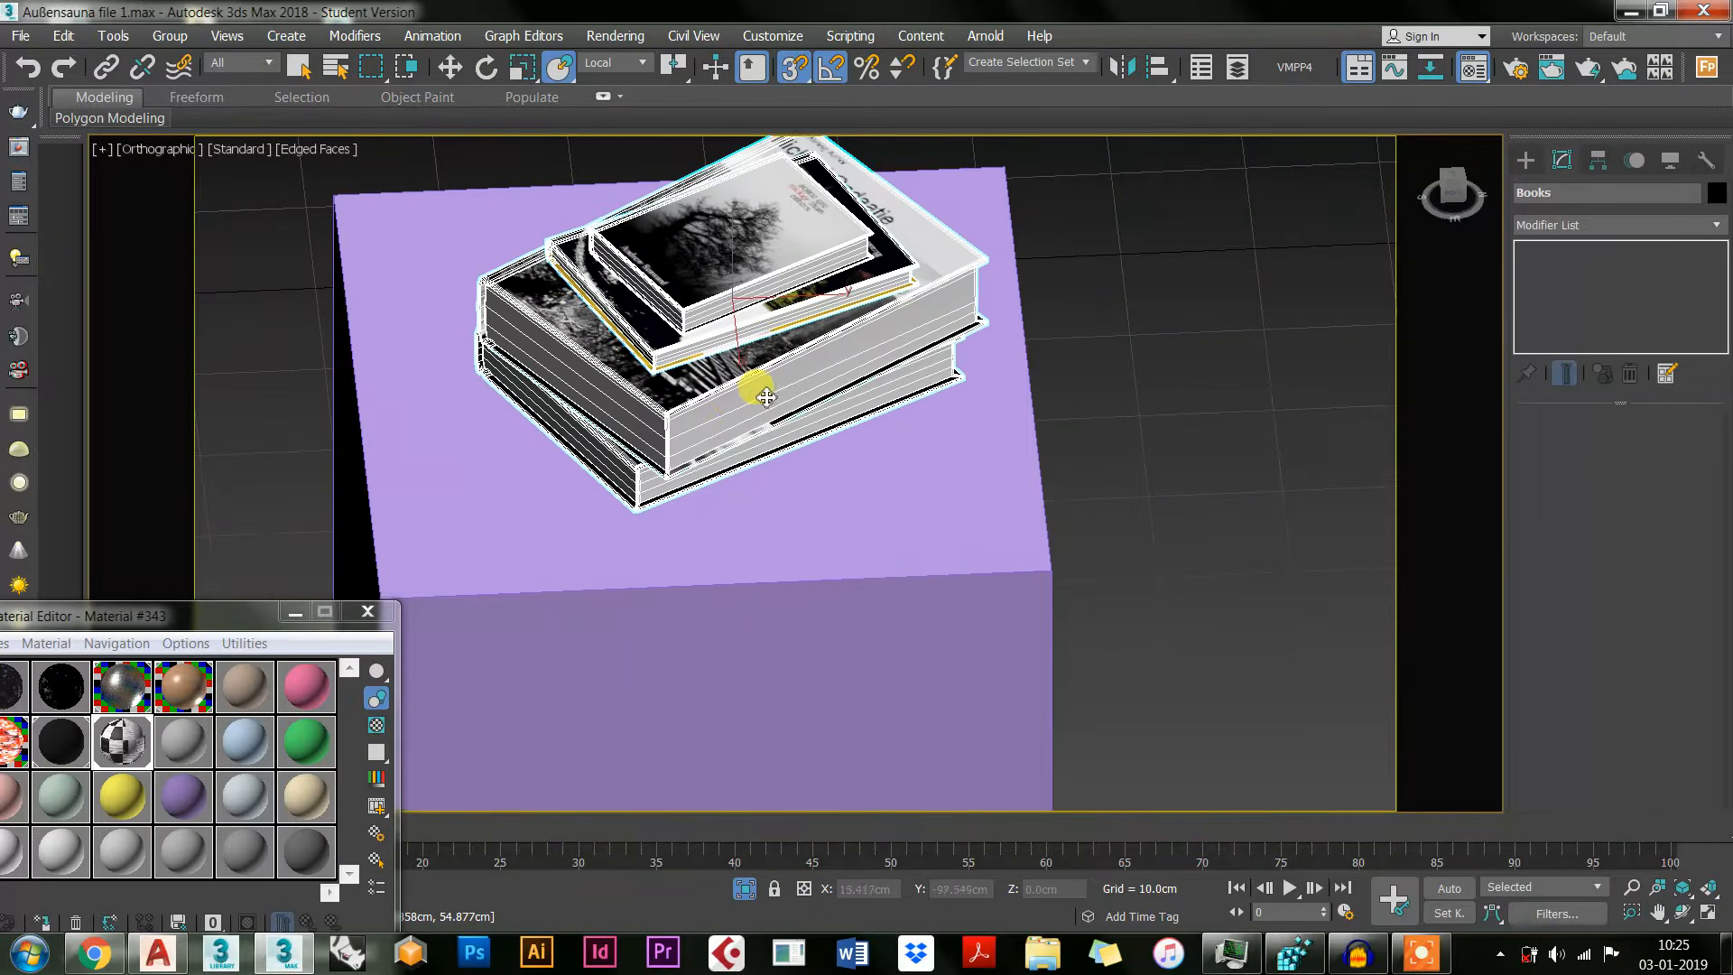
alt+middle_drag(790, 439, 384, 494)
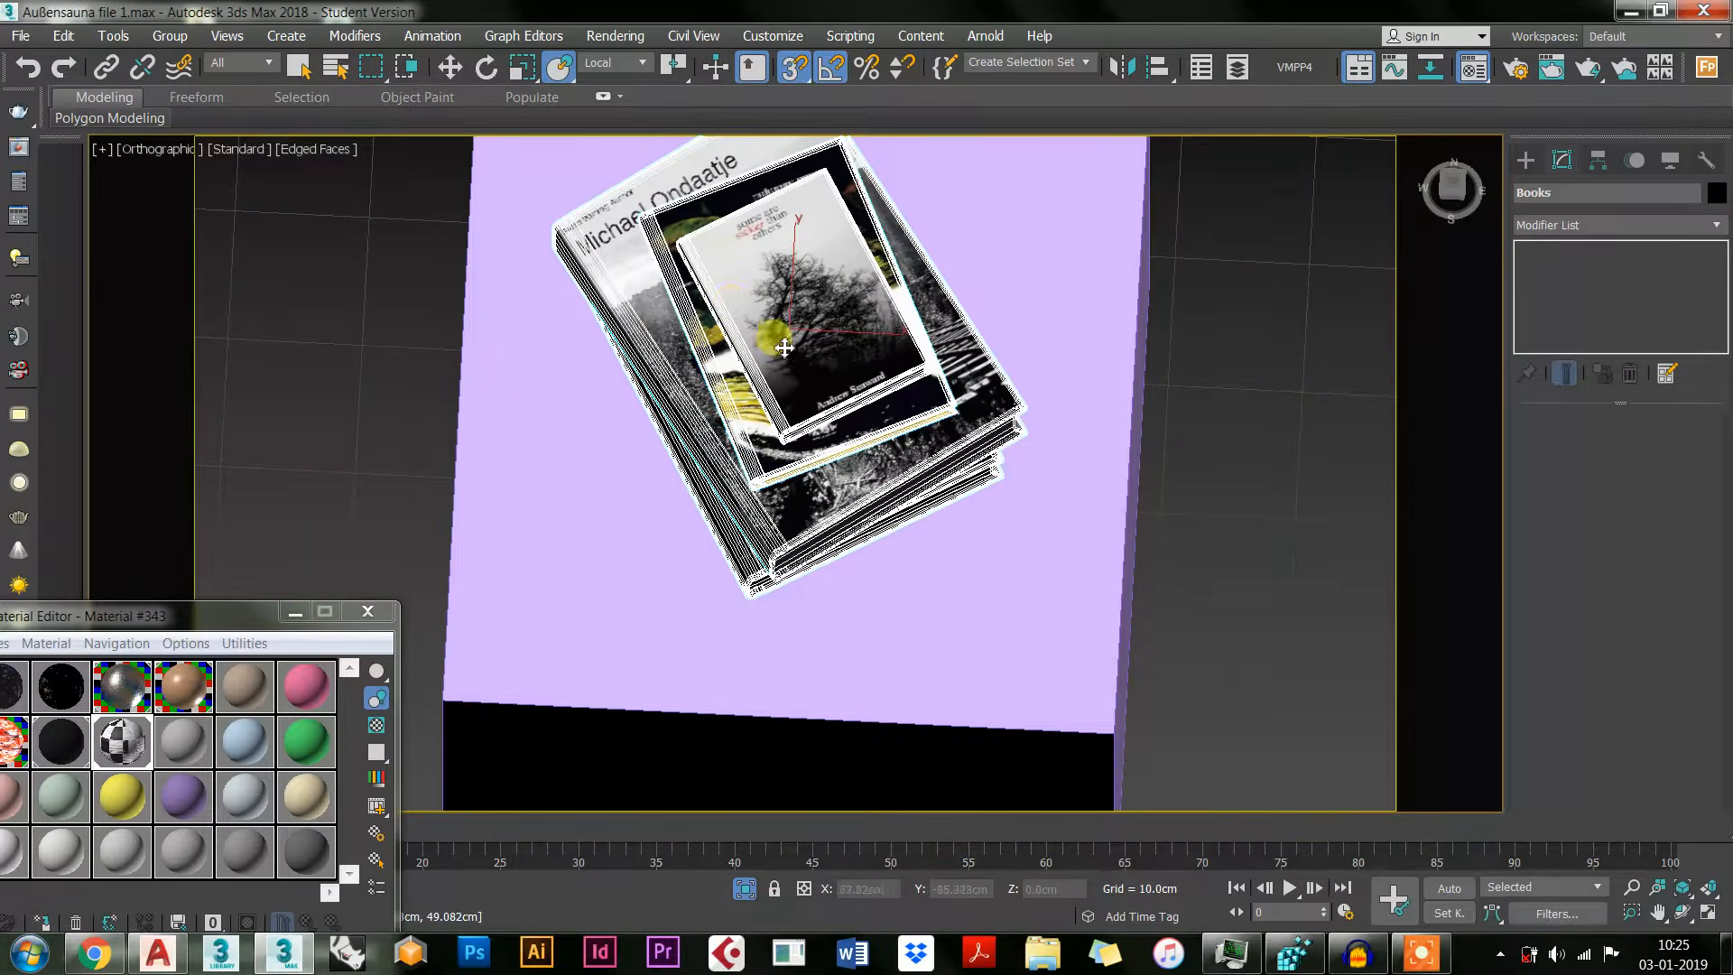
scroll(523, 356, up, 2)
scroll(640, 417, down, 5)
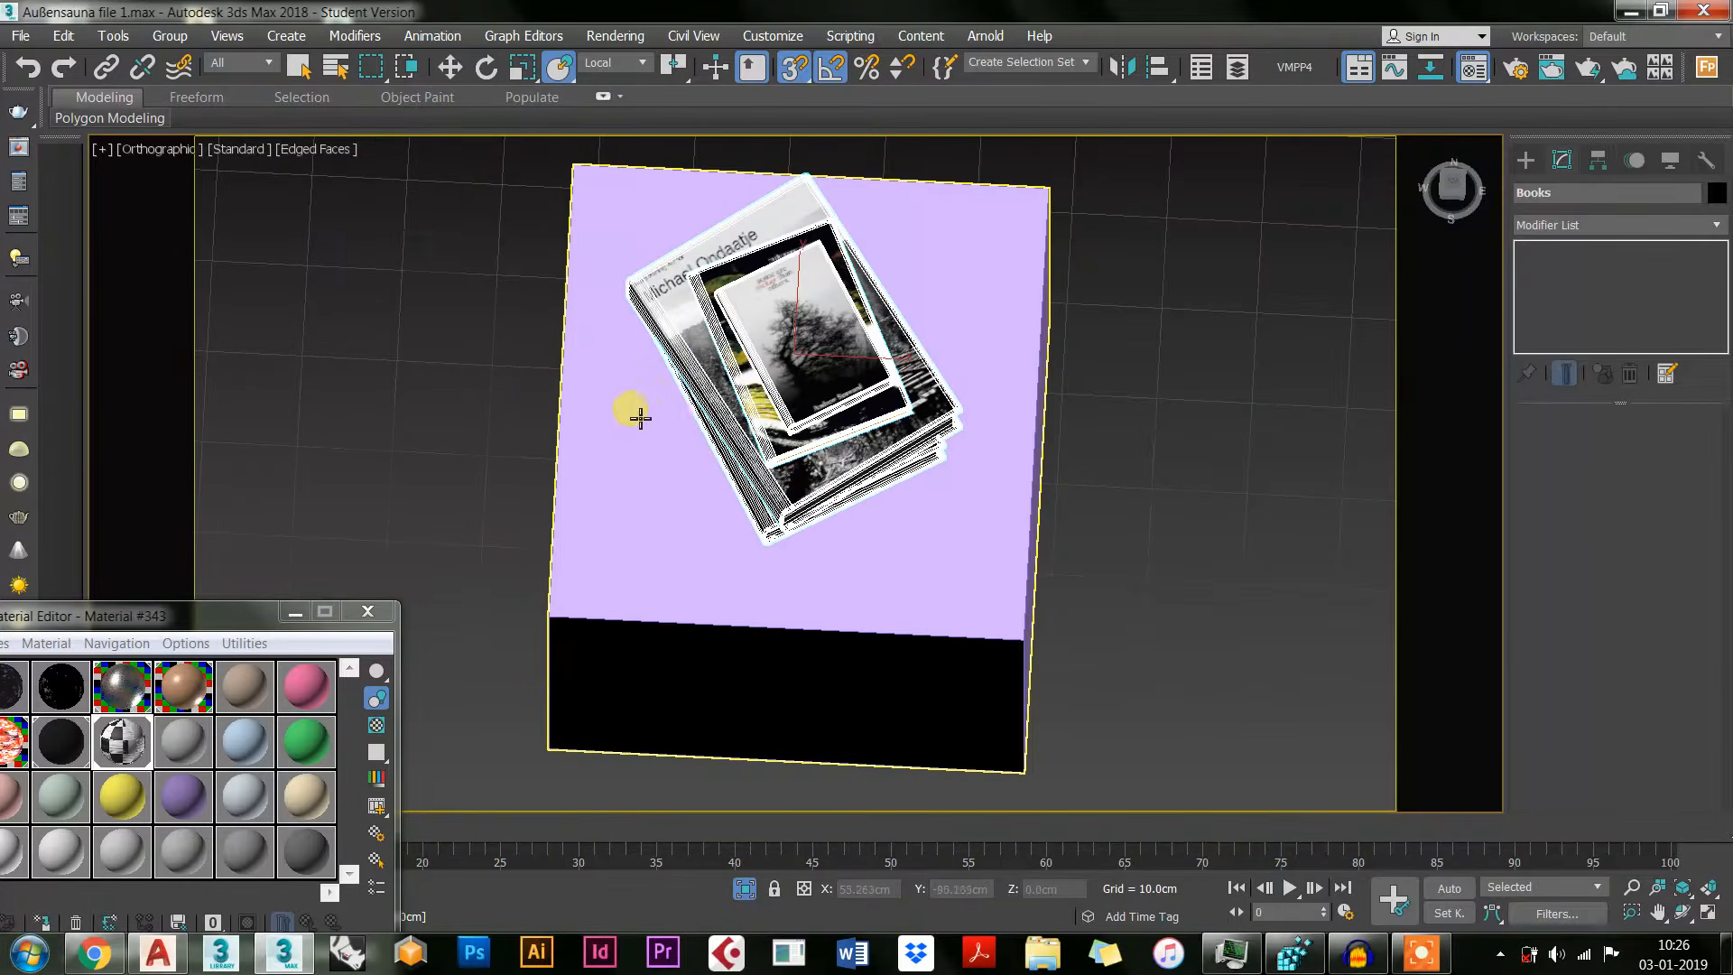
Step: Change the purple box's object color to light gray
click(609, 560)
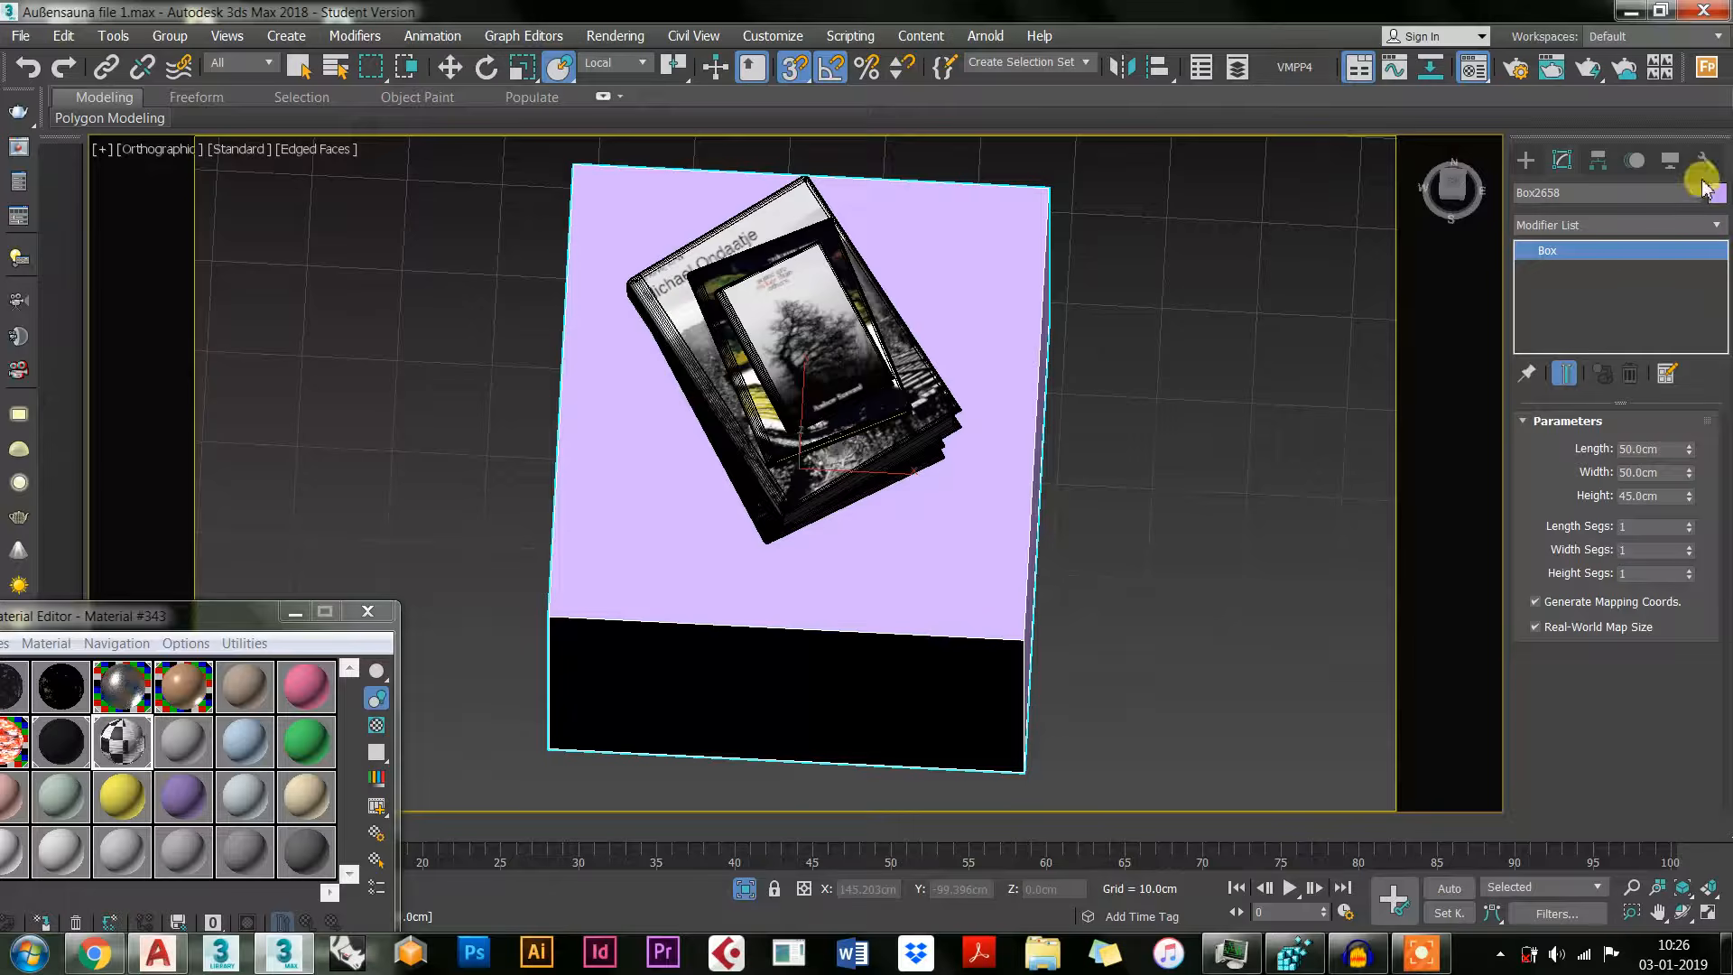
click(1717, 193)
click(1026, 533)
click(989, 597)
alt+middle_drag(837, 528, 929, 438)
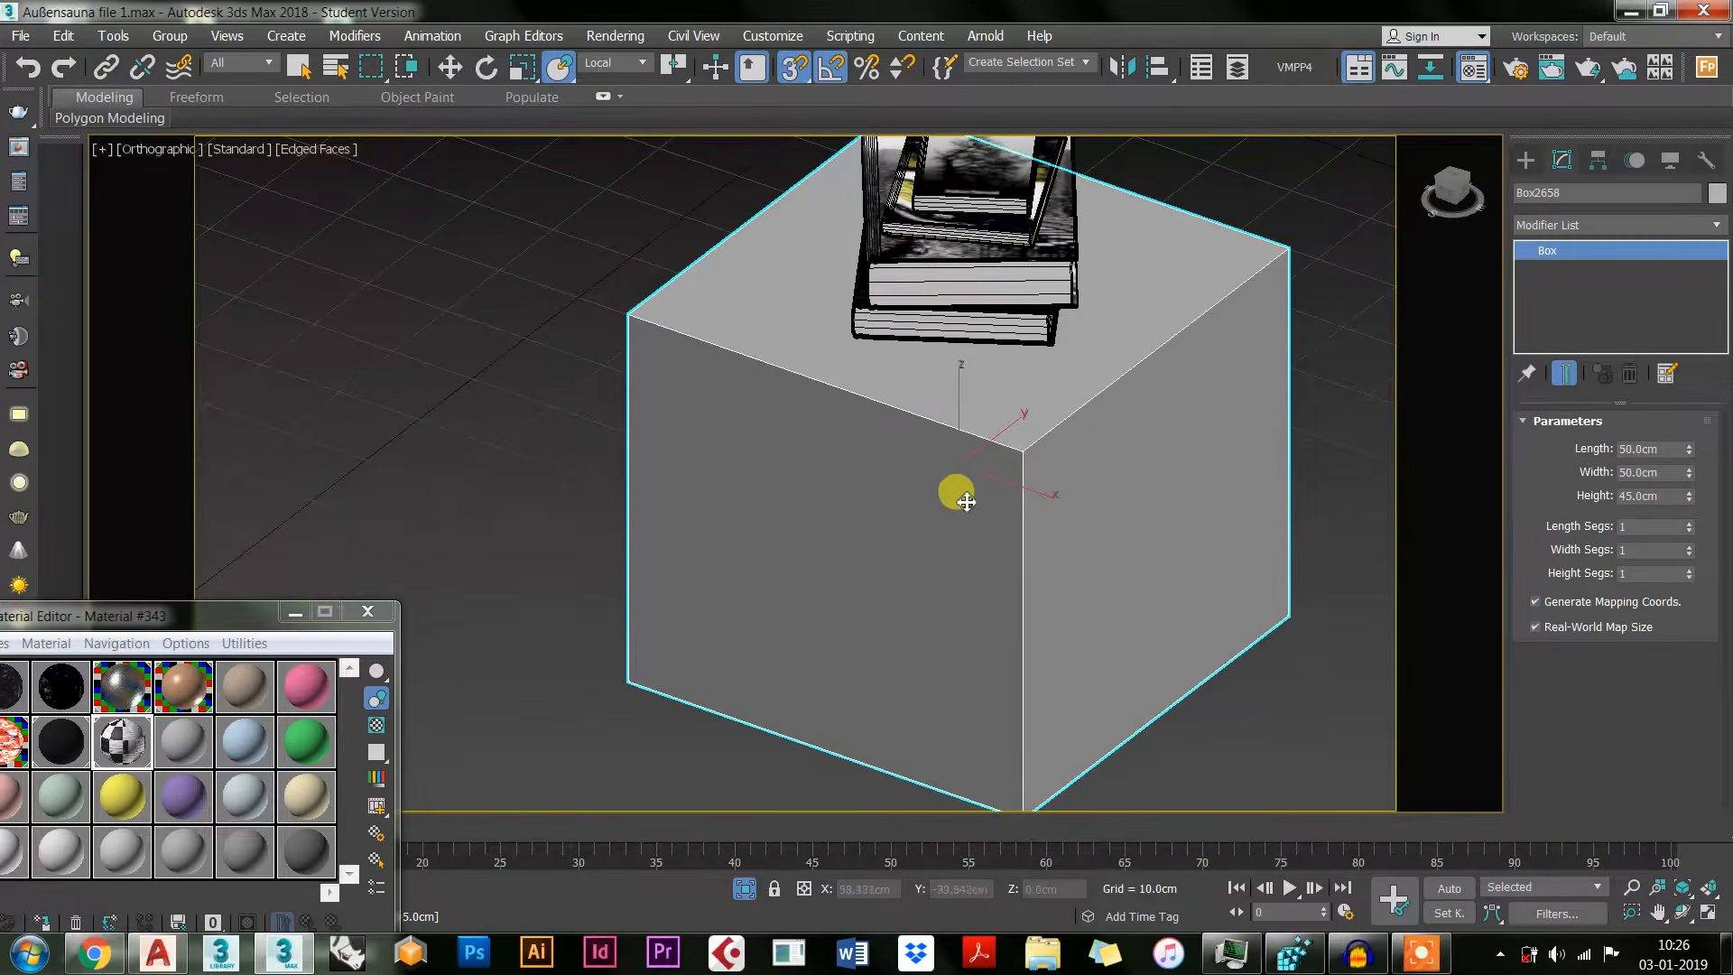
middle_drag(953, 368, 929, 445)
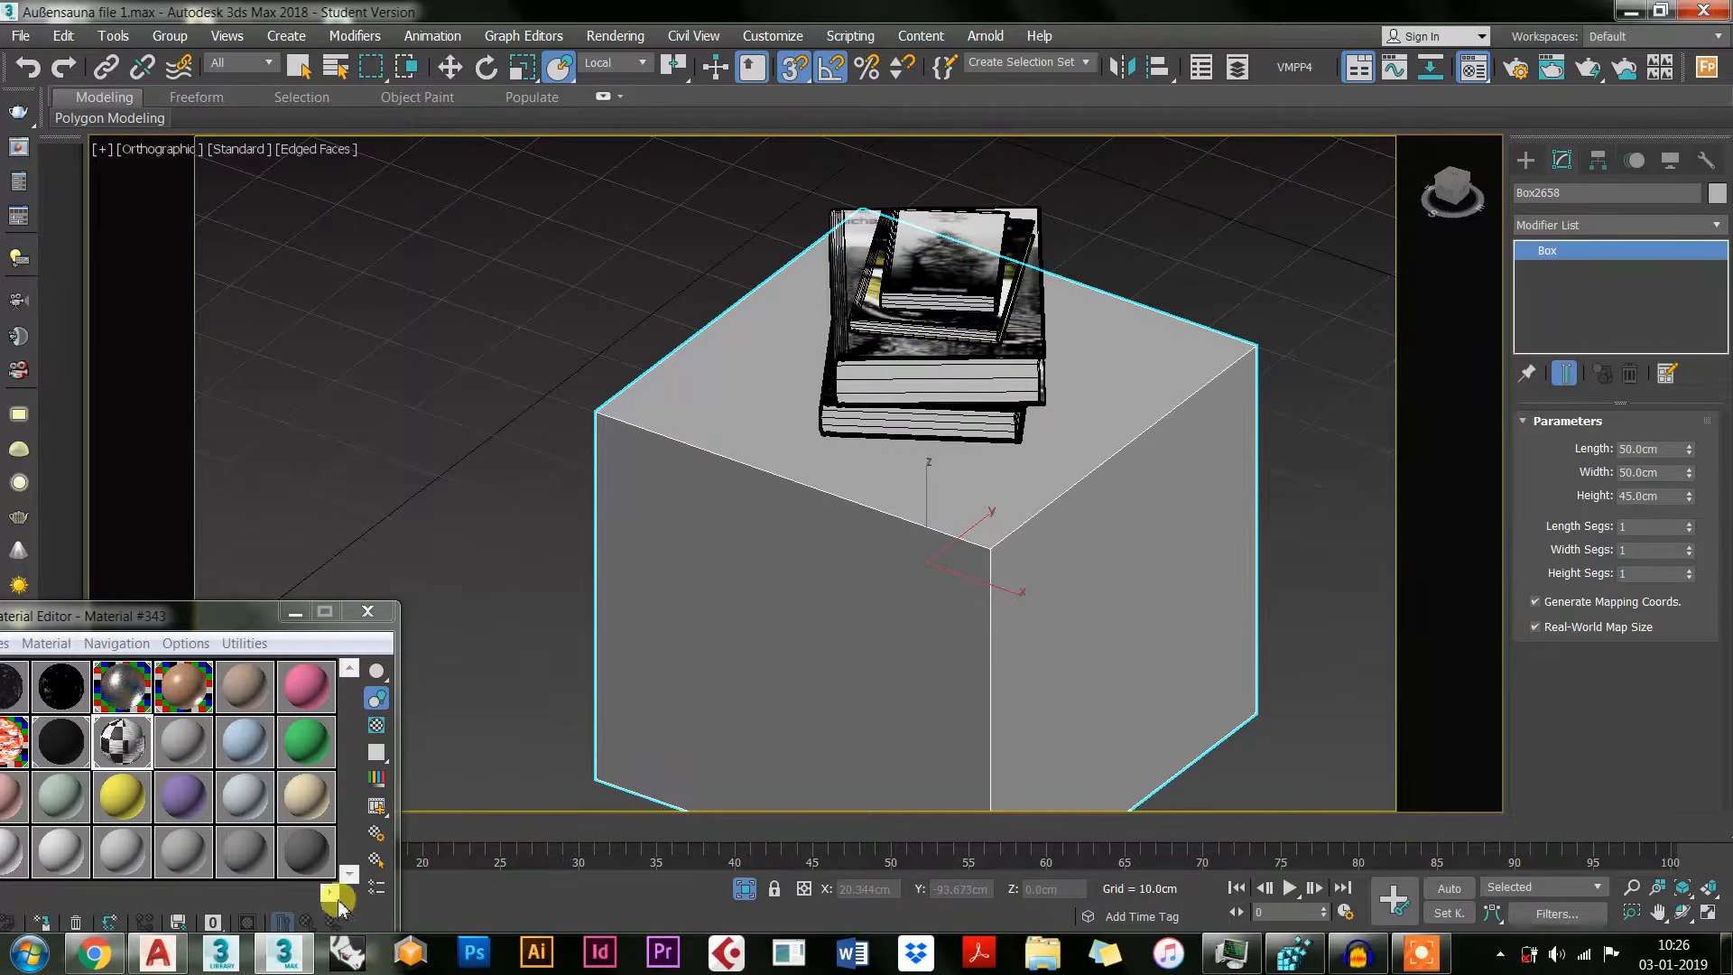
scroll(1065, 259, up, 5)
scroll(977, 408, down, 4)
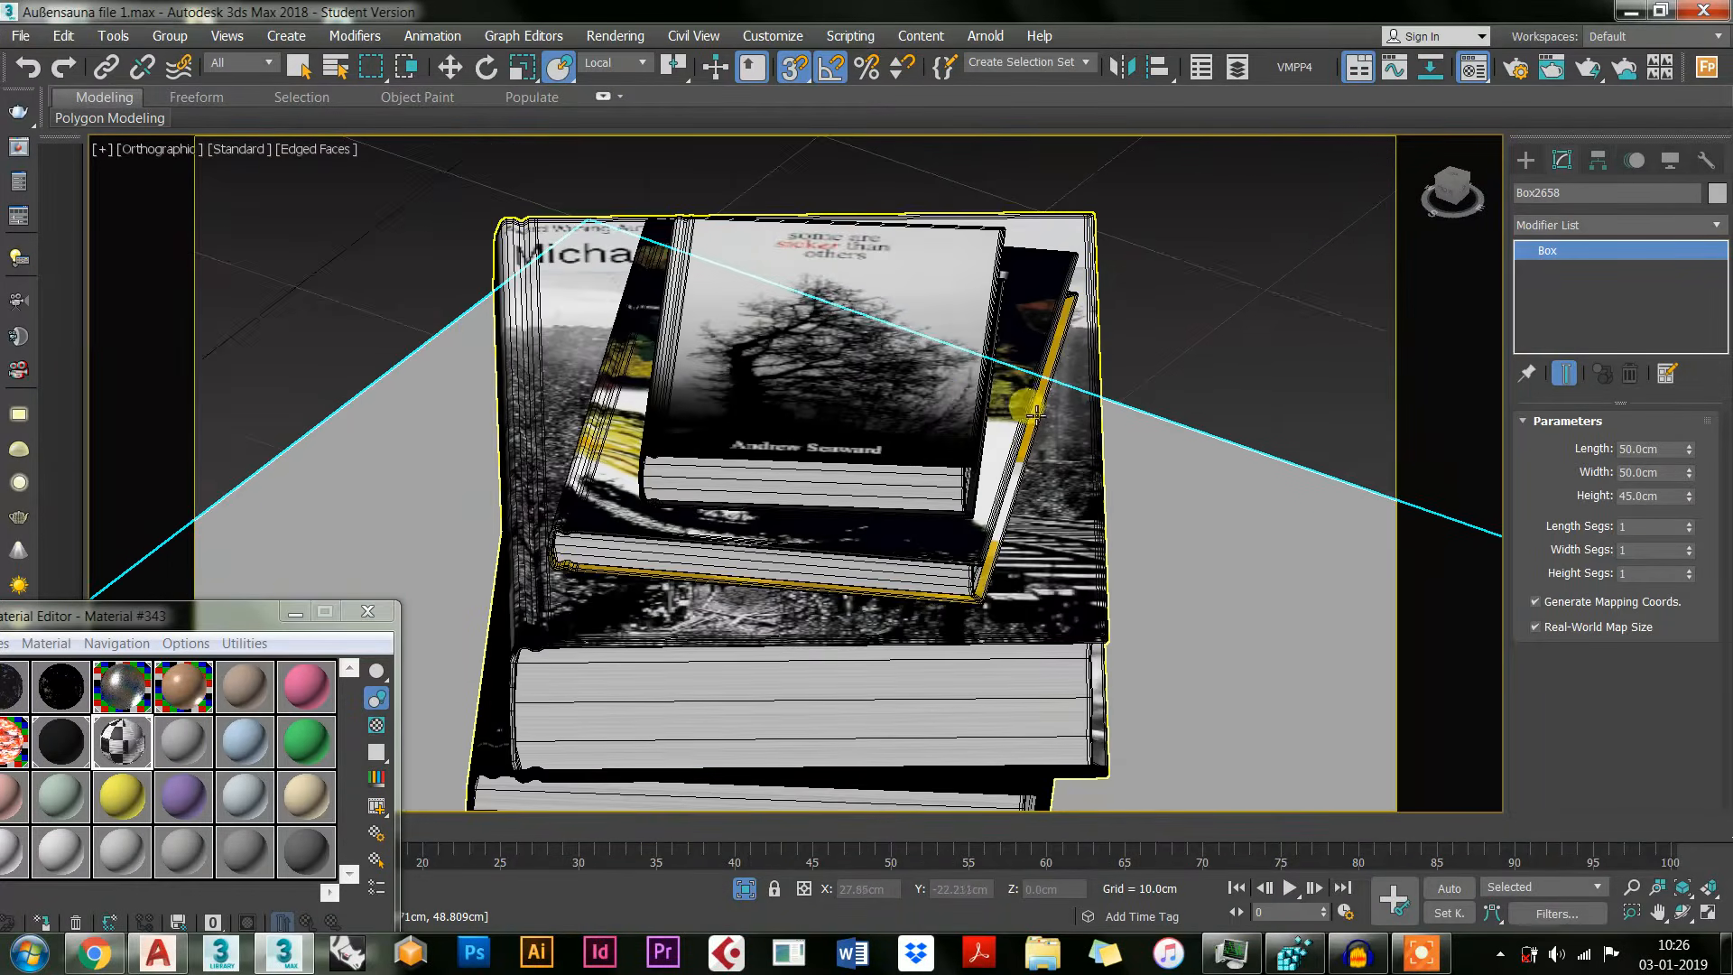
scroll(978, 408, down, 2)
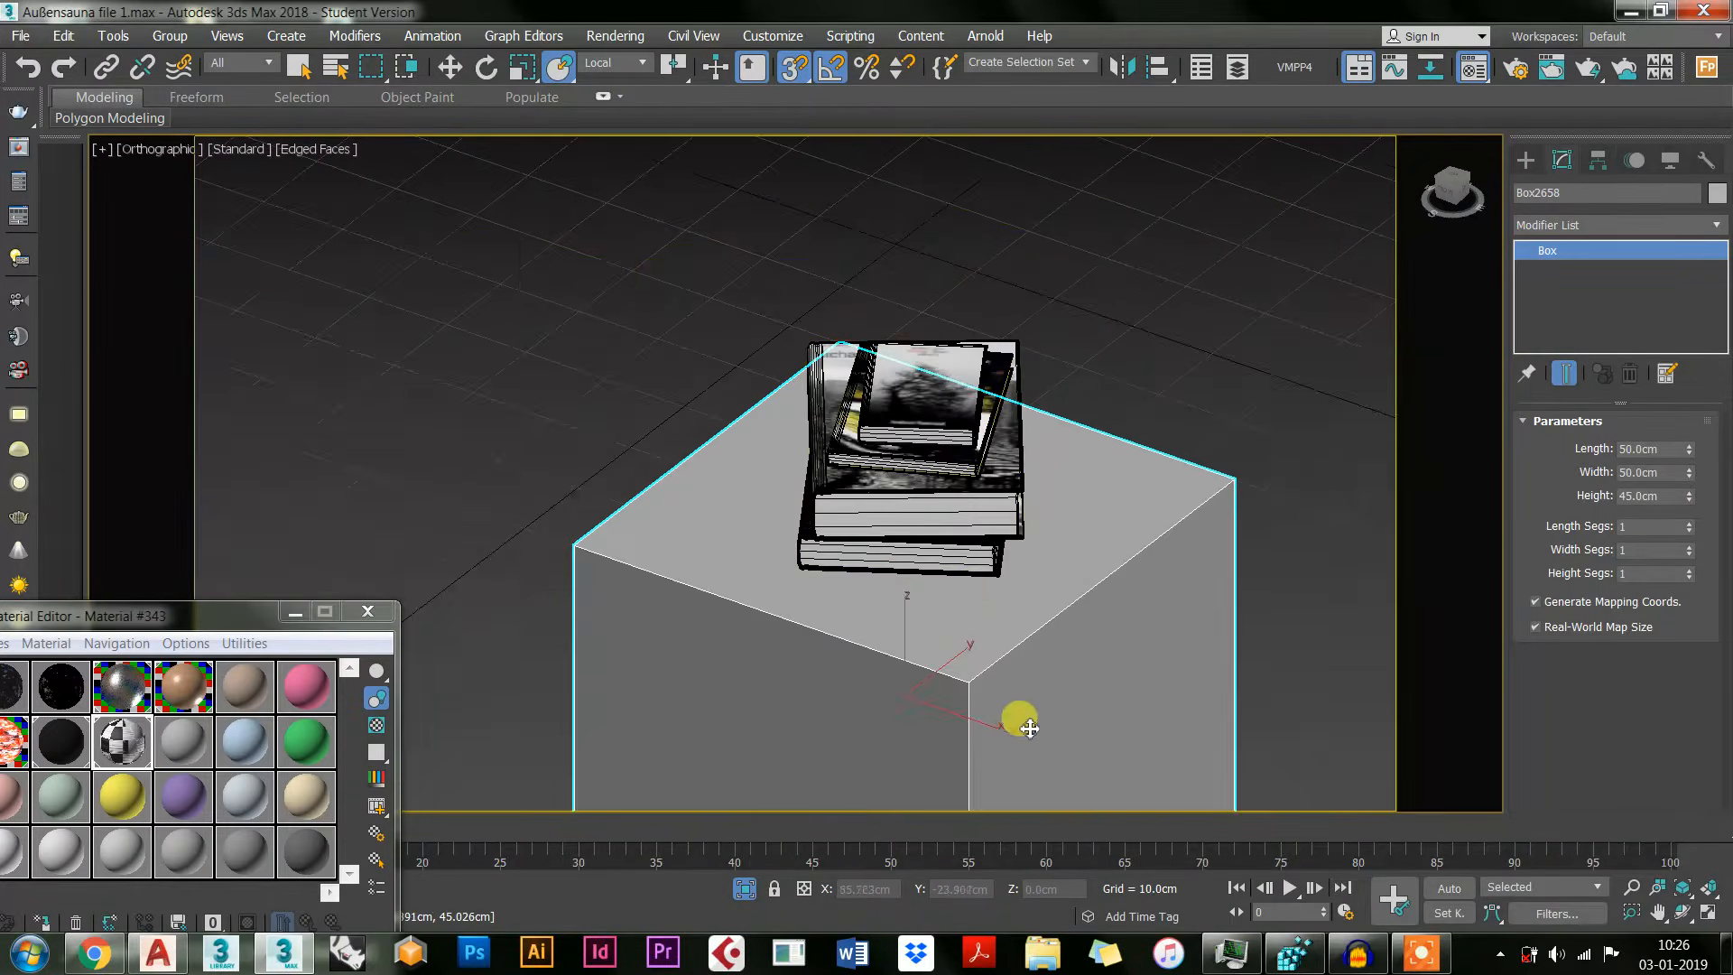
click(1441, 964)
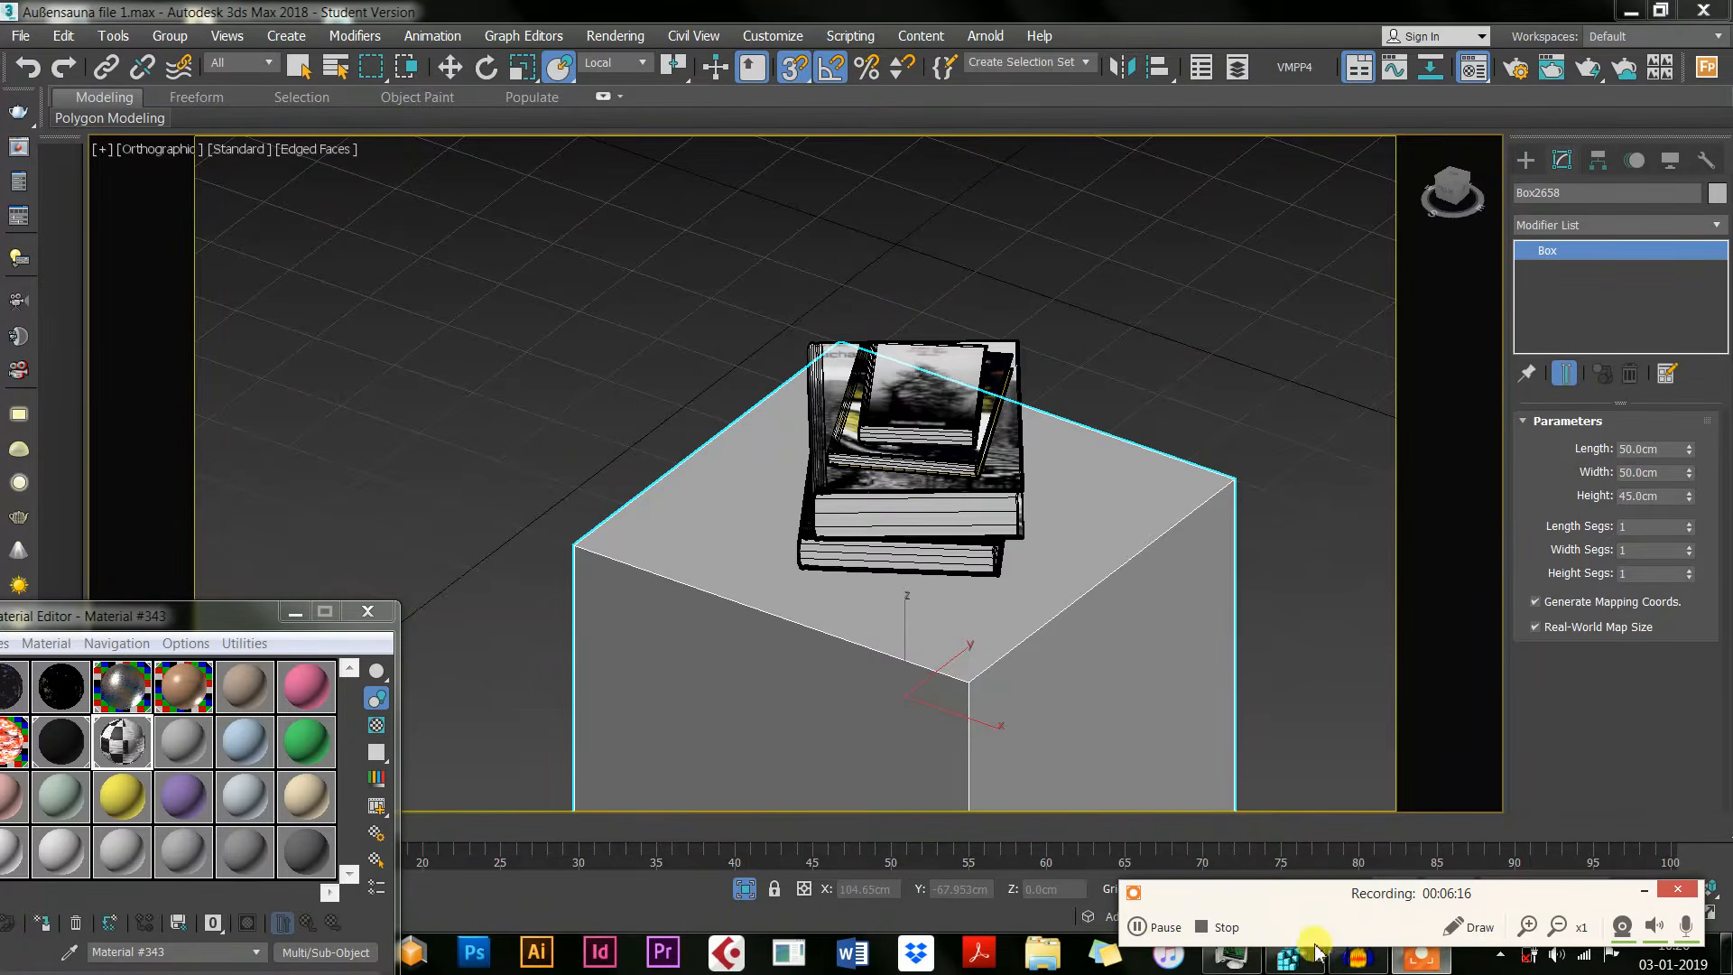